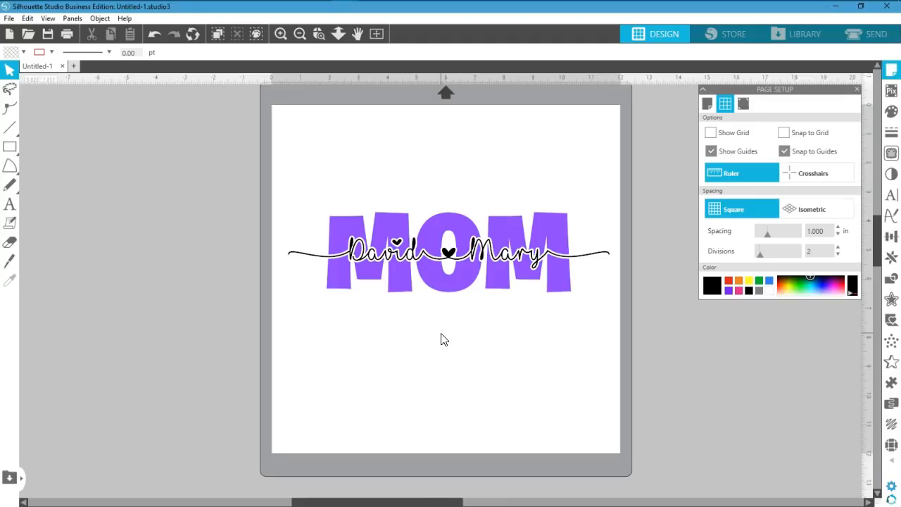
# Step: Move the finished MOM sample design off the page onto the empty area beside the mat
pyautogui.click(437, 308)
pyautogui.moveTo(450, 286); pyautogui.dragTo(92, 180)
pyautogui.click(344, 214)
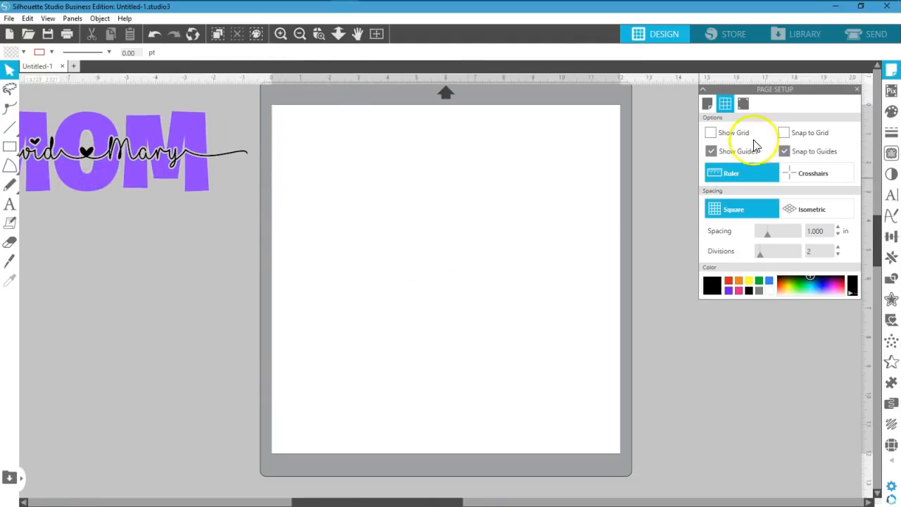
# Step: Show the page grid in the page setup and hide it again
pyautogui.click(857, 90)
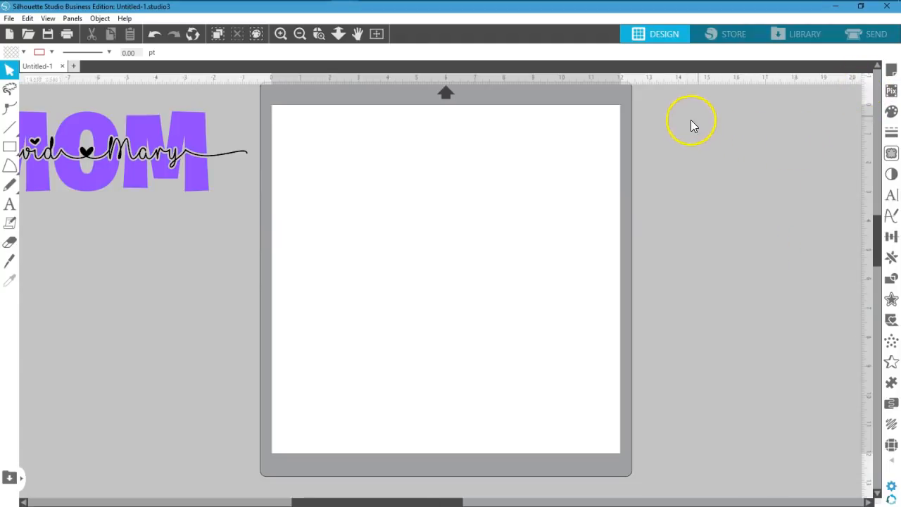
pyautogui.click(892, 76)
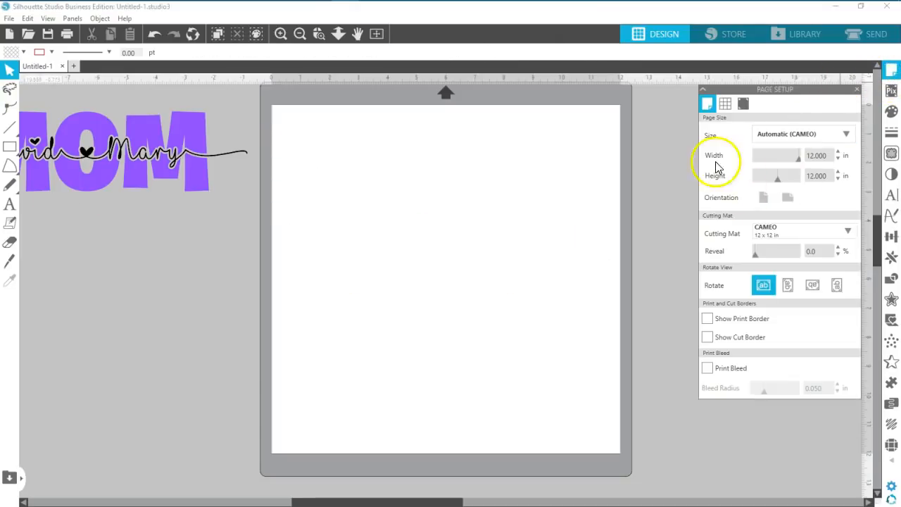
pyautogui.click(725, 106)
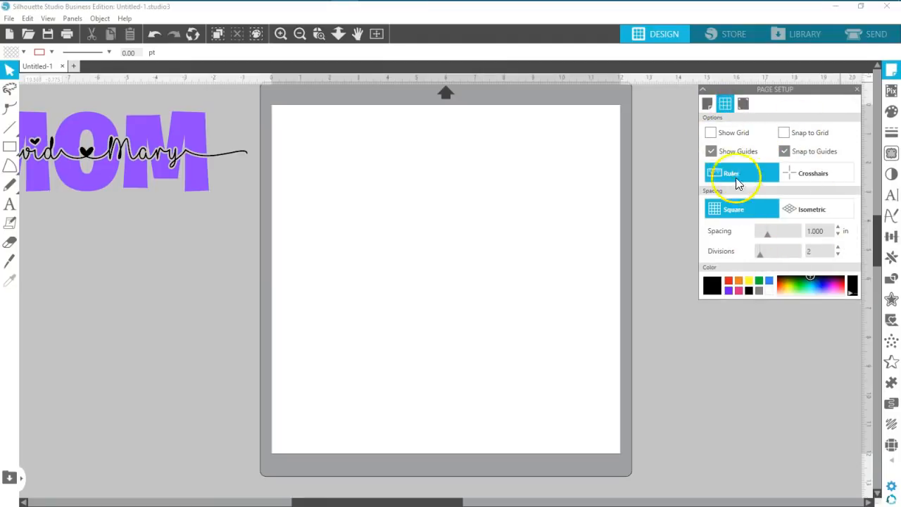
pyautogui.click(711, 132)
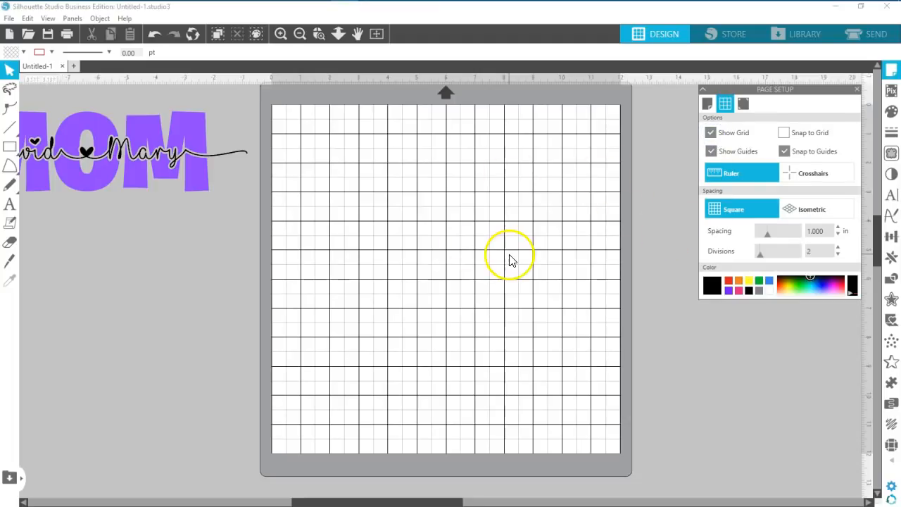
pyautogui.click(710, 132)
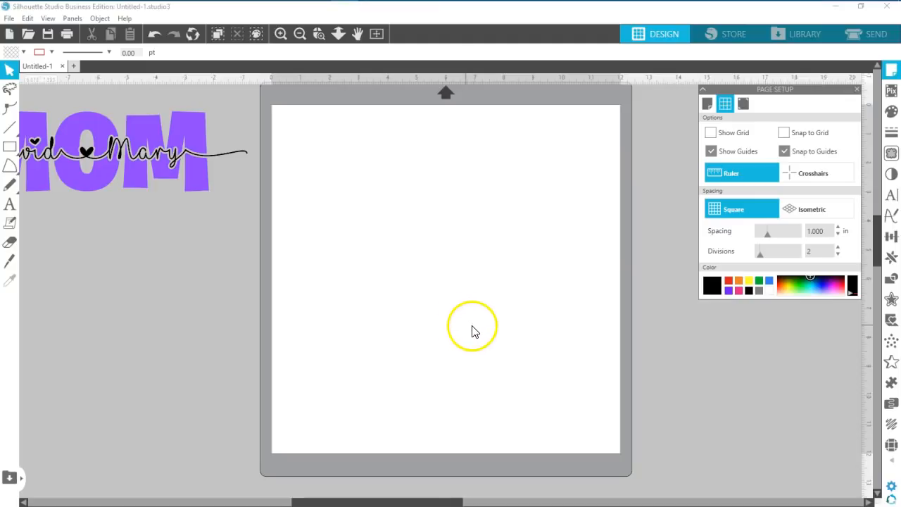
# Step: Add the text "MOM" to the blank page and move it toward the upper middle of the page
pyautogui.click(10, 204)
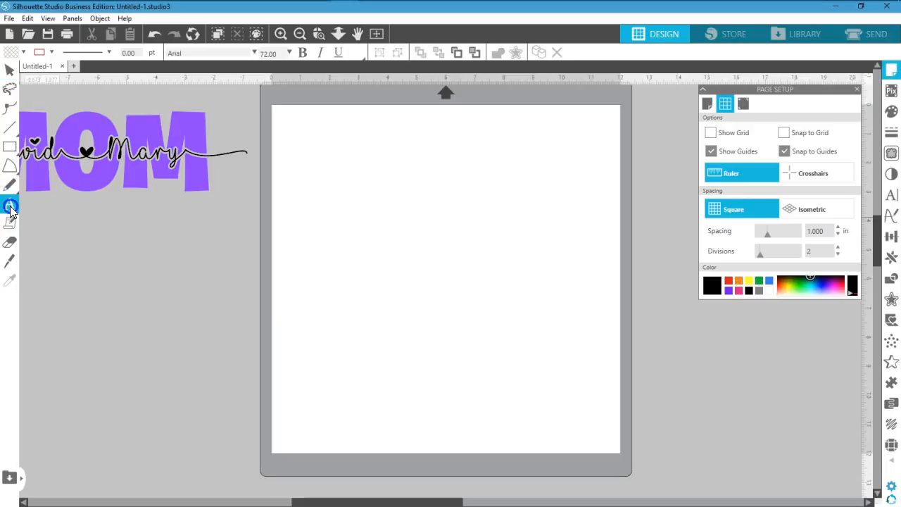
pyautogui.click(345, 242)
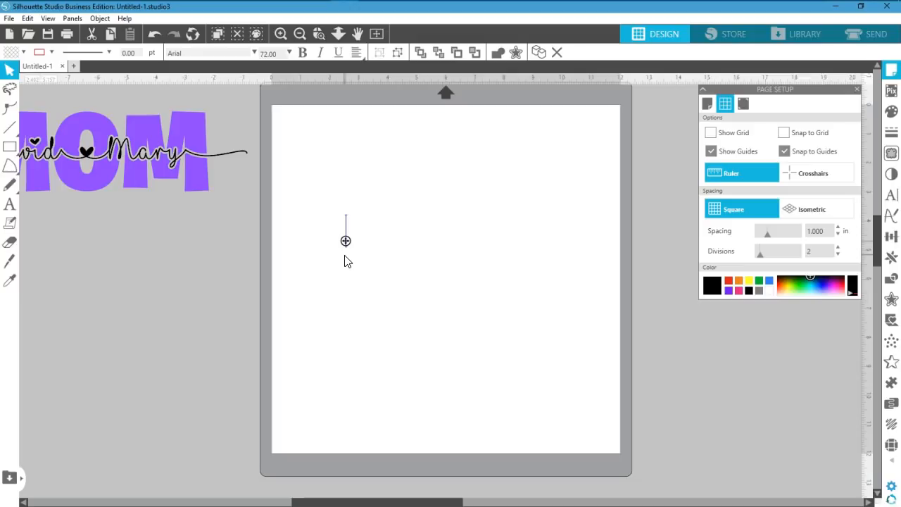
pyautogui.write('MOM')
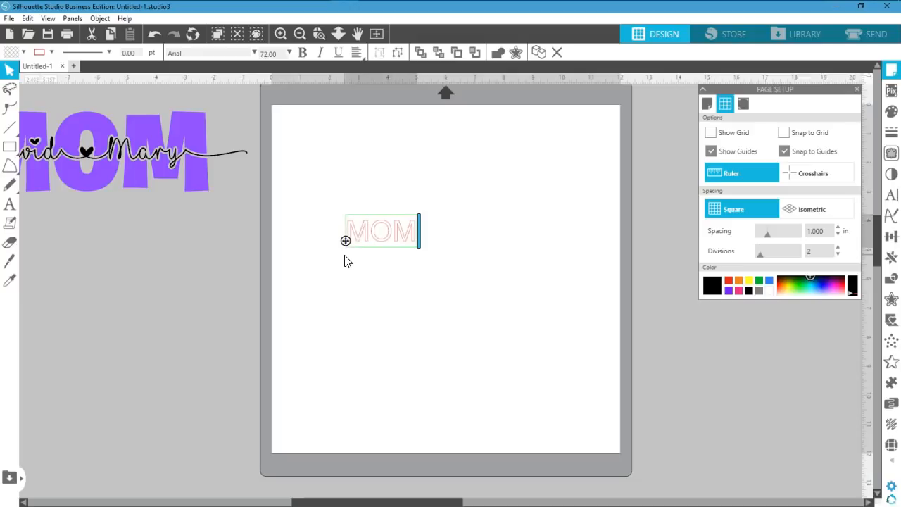
pyautogui.click(347, 258)
pyautogui.click(416, 250)
pyautogui.moveTo(417, 250)
pyautogui.mouseDown()
pyautogui.moveTo(479, 267)
pyautogui.moveTo(475, 261)
pyautogui.mouseUp()
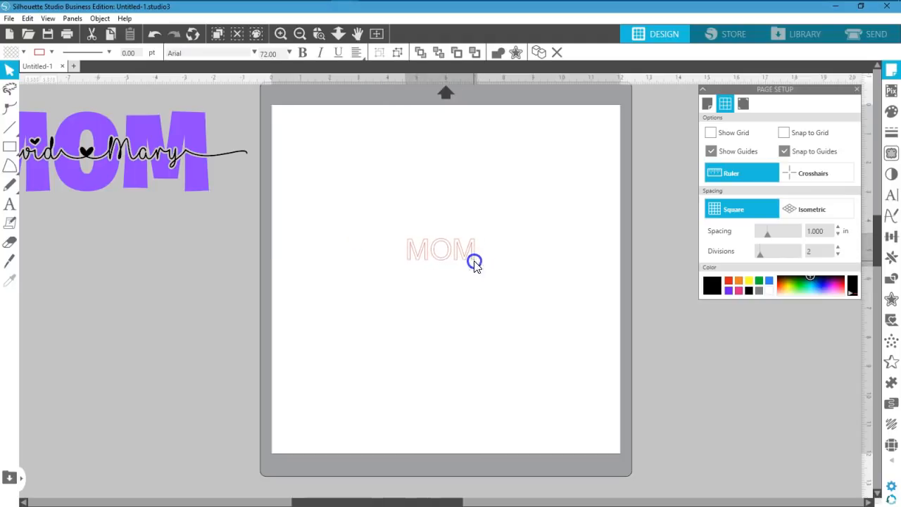
pyautogui.click(481, 286)
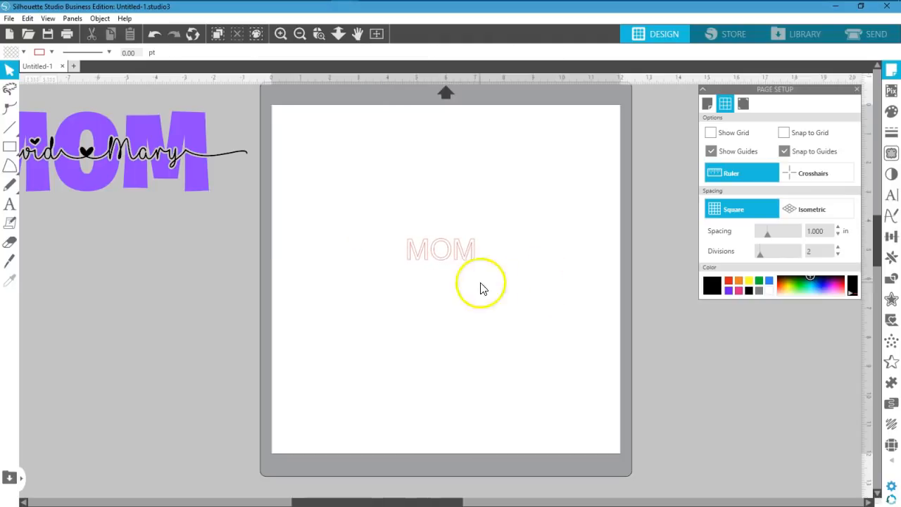
# Step: Set the font of the new MOM text to Burbank Big Regular
pyautogui.click(446, 265)
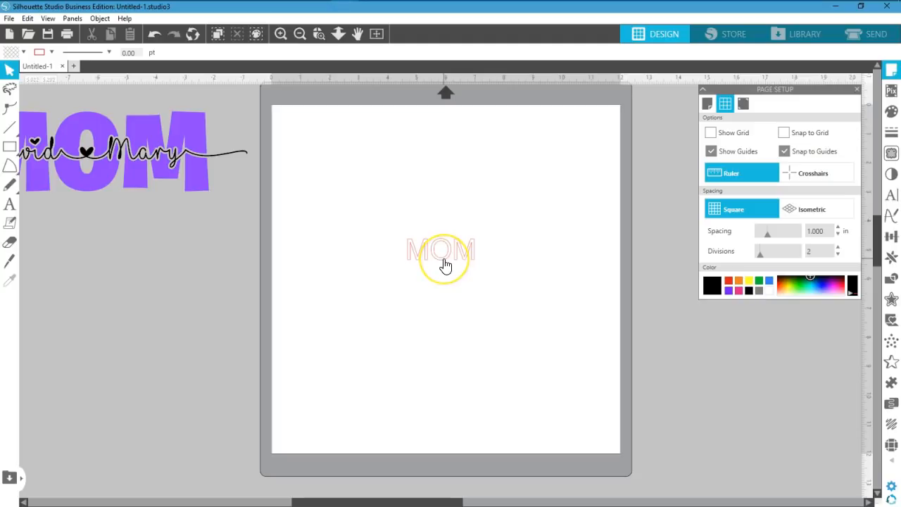
pyautogui.click(446, 265)
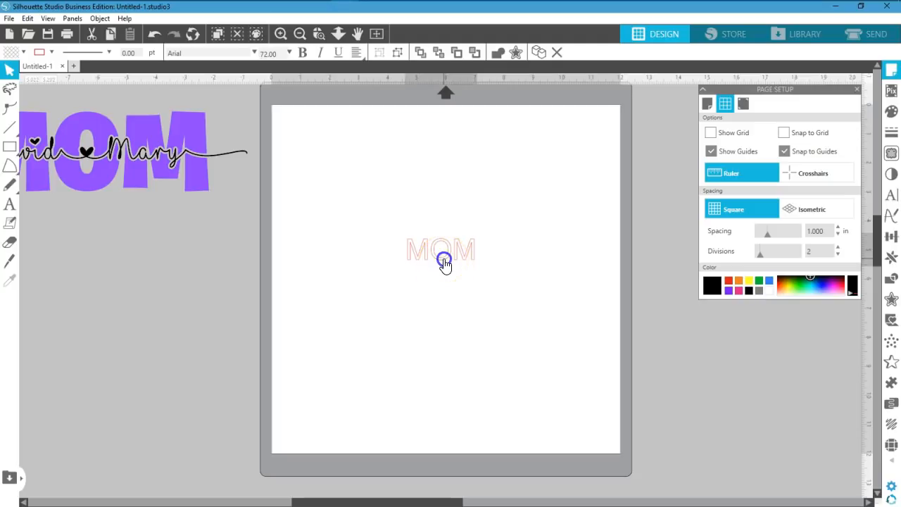
pyautogui.click(442, 270)
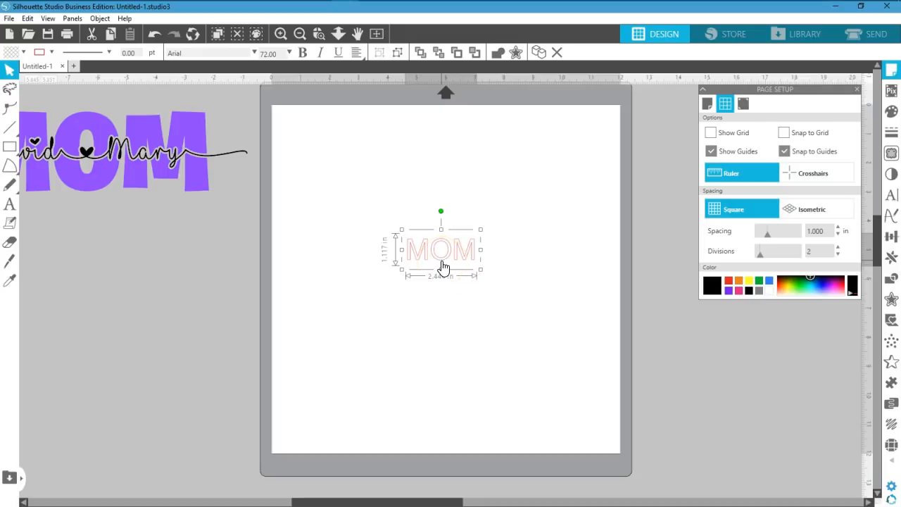
pyautogui.click(443, 266)
pyautogui.click(892, 197)
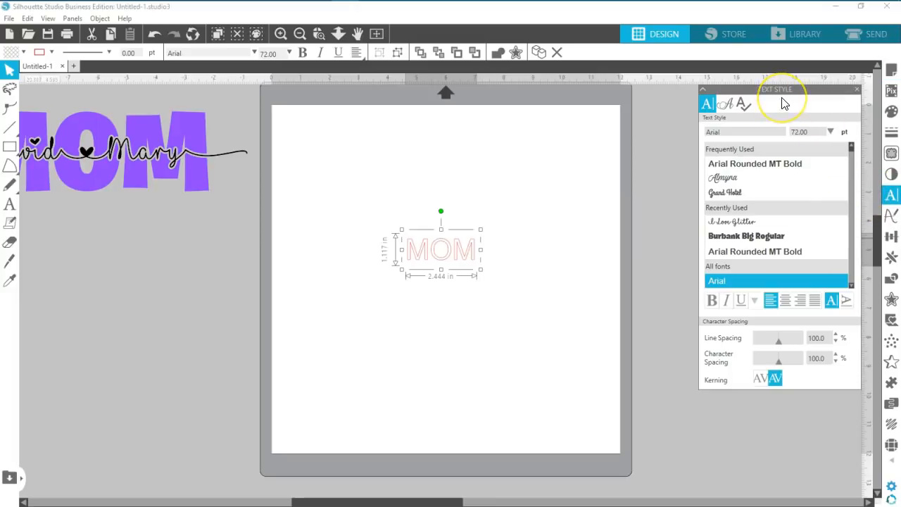
pyautogui.click(47, 19)
pyautogui.moveTo(72, 19)
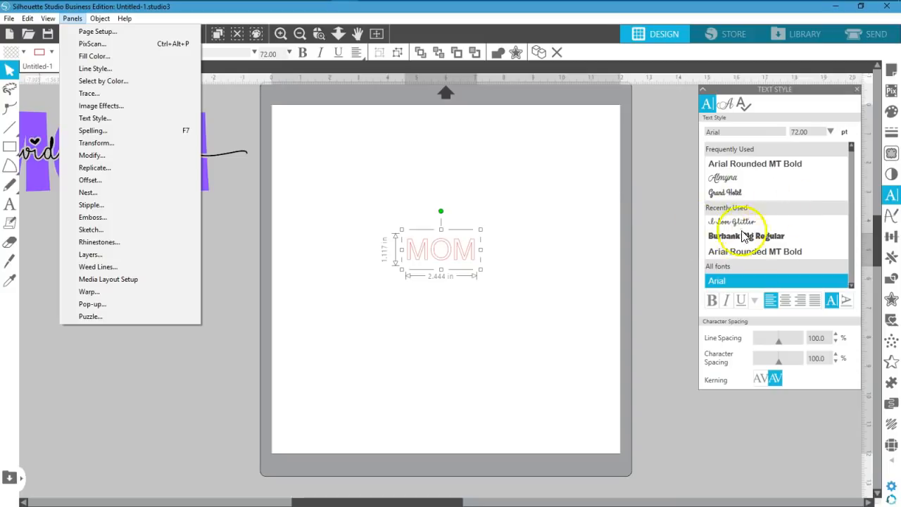
pyautogui.click(252, 232)
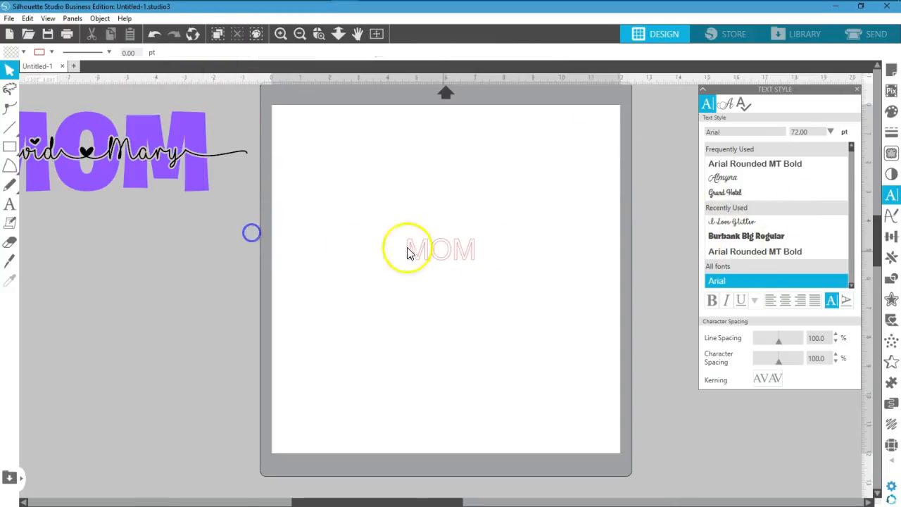
pyautogui.click(470, 260)
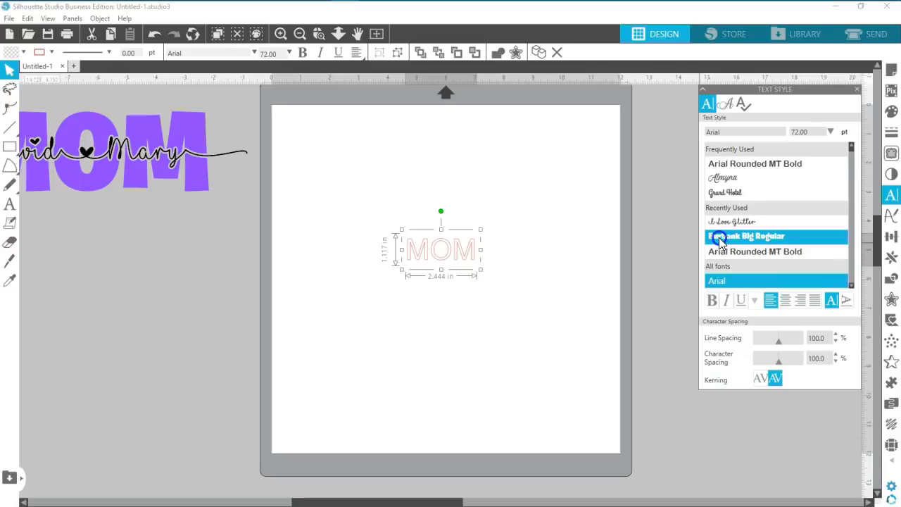
pyautogui.click(720, 242)
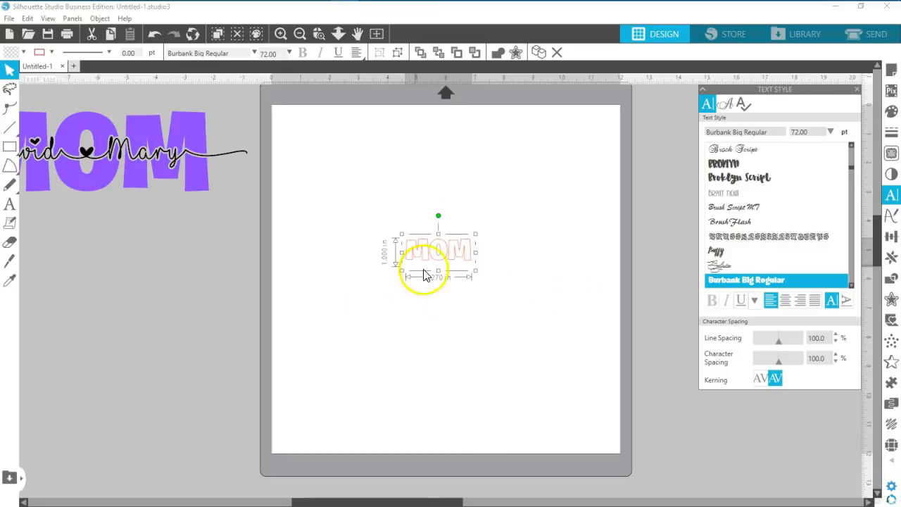
# Step: Enlarge the MOM text to about 10.27 in wide and centre it horizontally on the page
pyautogui.moveTo(477, 235); pyautogui.dragTo(627, 155)
pyautogui.moveTo(570, 226); pyautogui.dragTo(504, 280)
pyautogui.moveTo(565, 217); pyautogui.dragTo(640, 175)
pyautogui.moveTo(576, 261); pyautogui.dragTo(530, 275)
# Step: Fill the MOM text with purple and move it to the upper part of the page
pyautogui.click(23, 52)
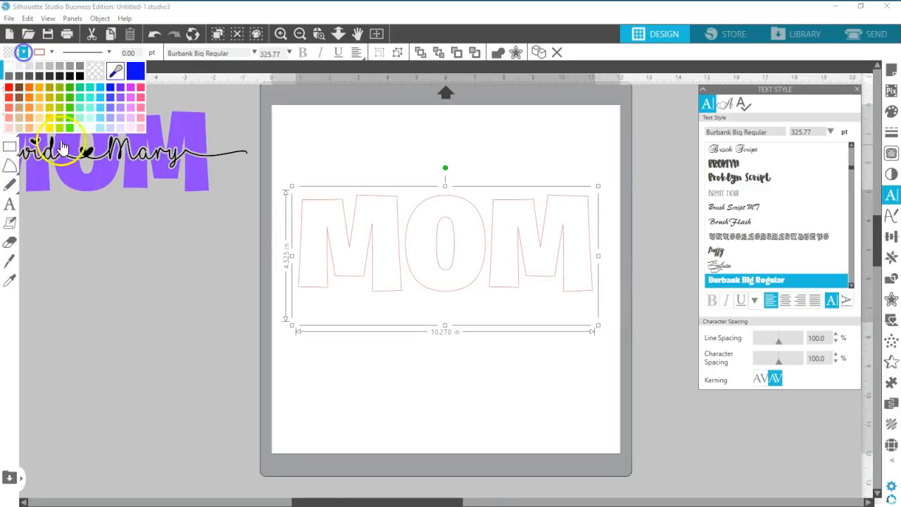
pyautogui.click(121, 97)
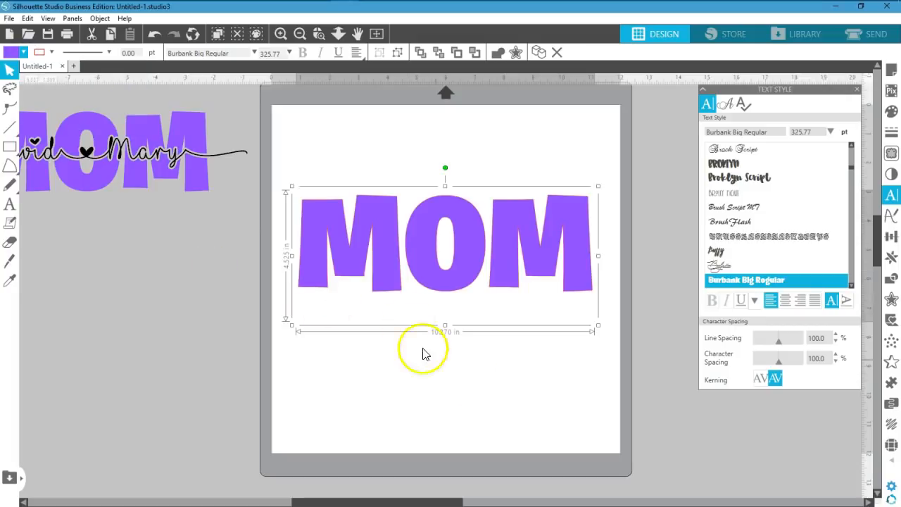
pyautogui.click(473, 373)
pyautogui.moveTo(450, 298); pyautogui.dragTo(446, 220)
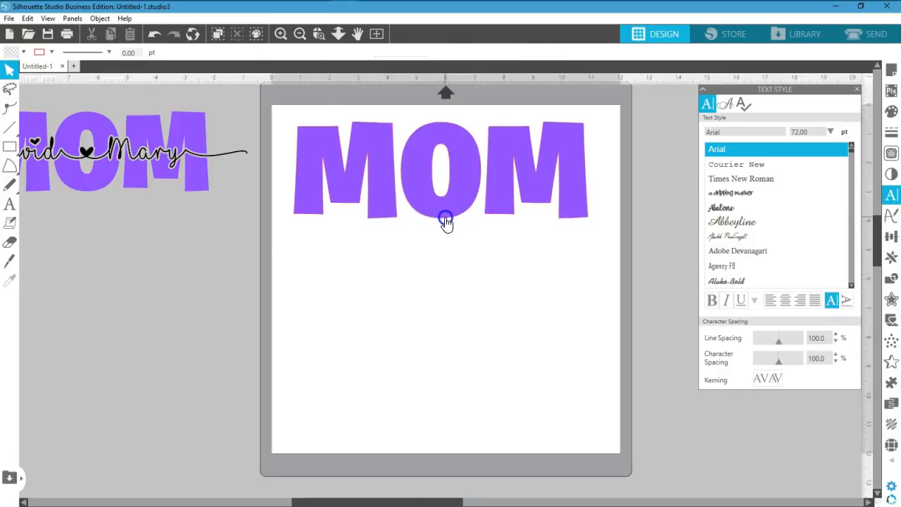
# Step: Duplicate the purple MOM text and place the copy off the page, below the sample design
pyautogui.rightClick(446, 220)
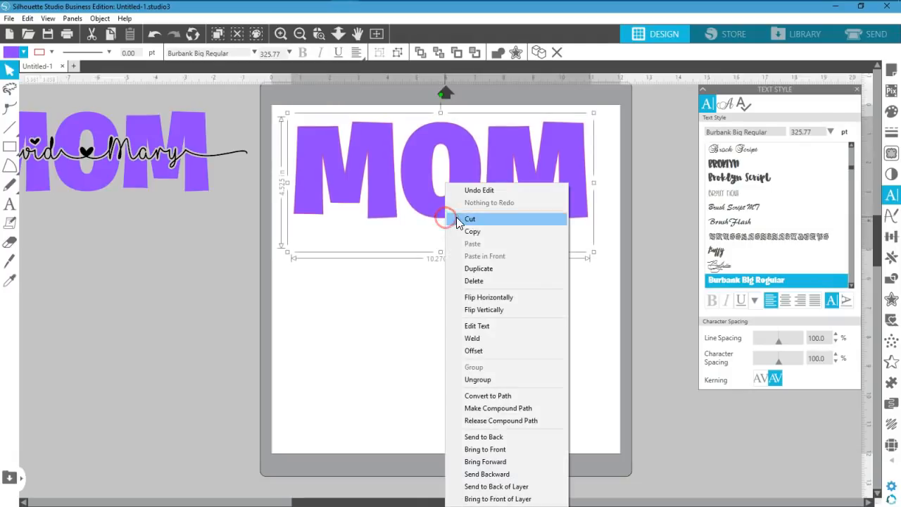
pyautogui.click(478, 268)
pyautogui.moveTo(469, 207); pyautogui.dragTo(85, 319)
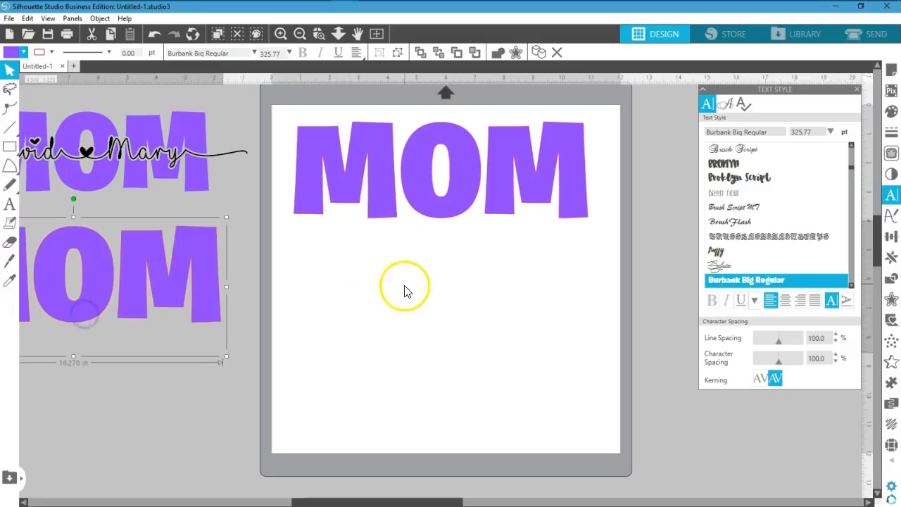
pyautogui.moveTo(192, 167); pyautogui.dragTo(251, 169)
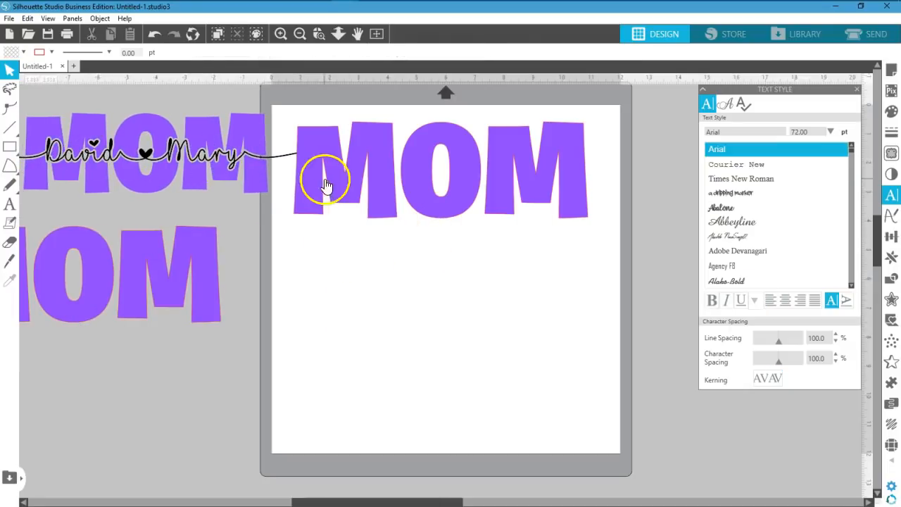
pyautogui.moveTo(261, 188); pyautogui.dragTo(200, 186)
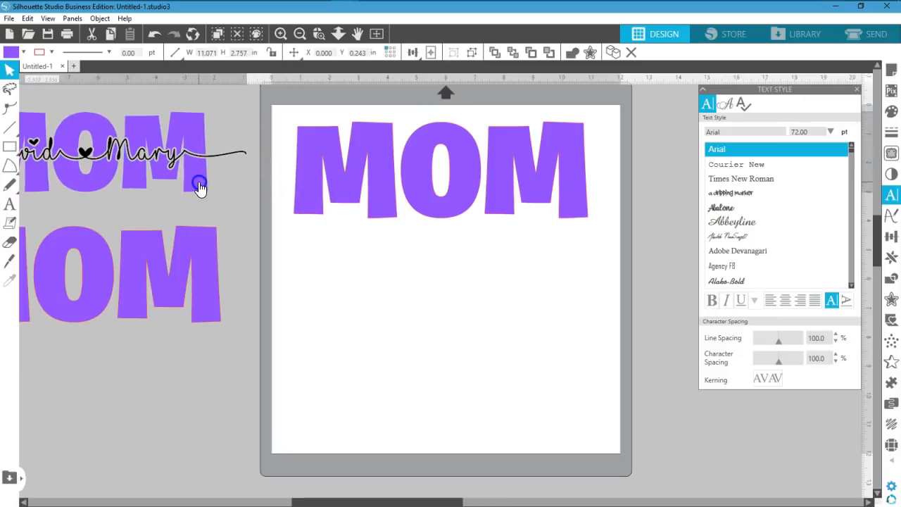
pyautogui.click(437, 292)
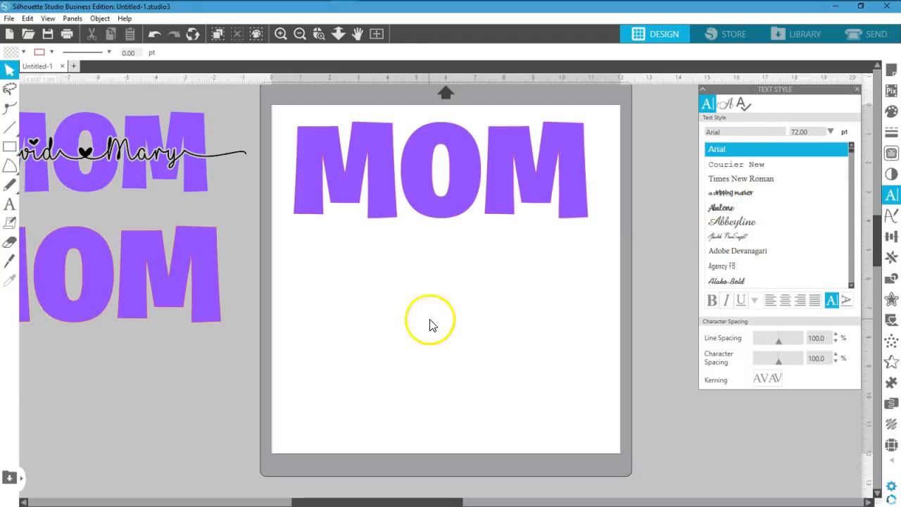
# Step: Add one text line with the two children's names joined by "&" and centre it on the page below MOM
pyautogui.click(9, 205)
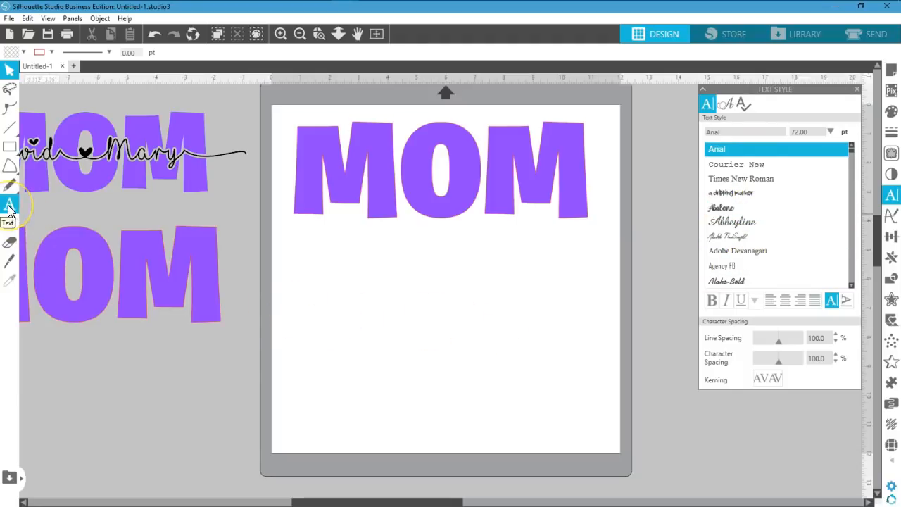
pyautogui.click(407, 306)
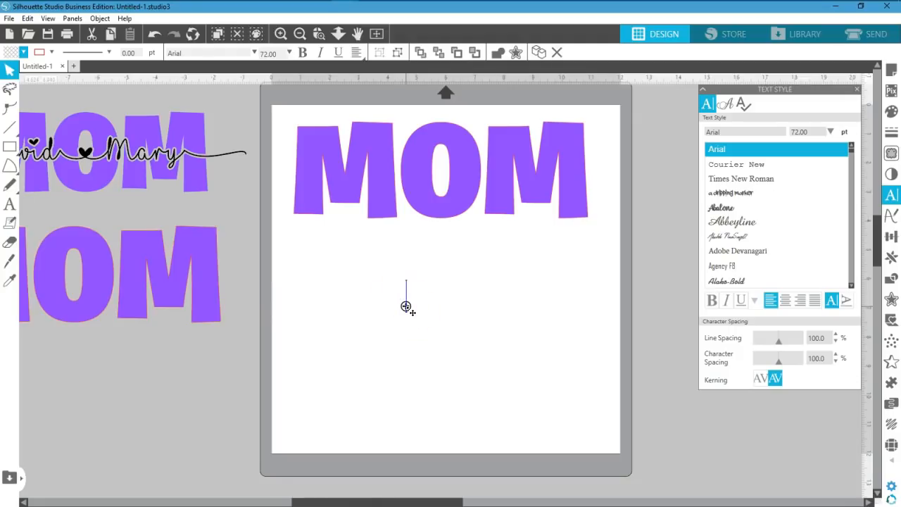
pyautogui.write('M')
pyautogui.press('BackSpace')
pyautogui.write('David')
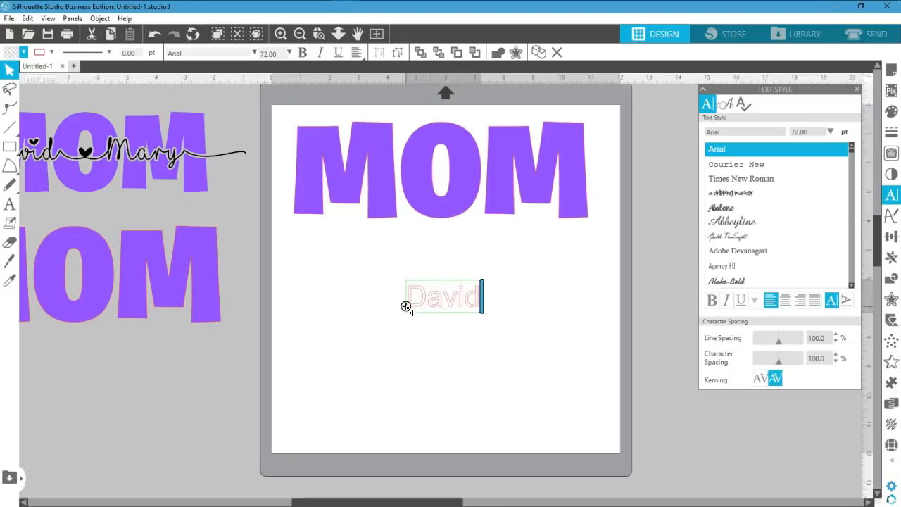
pyautogui.write(' & ')
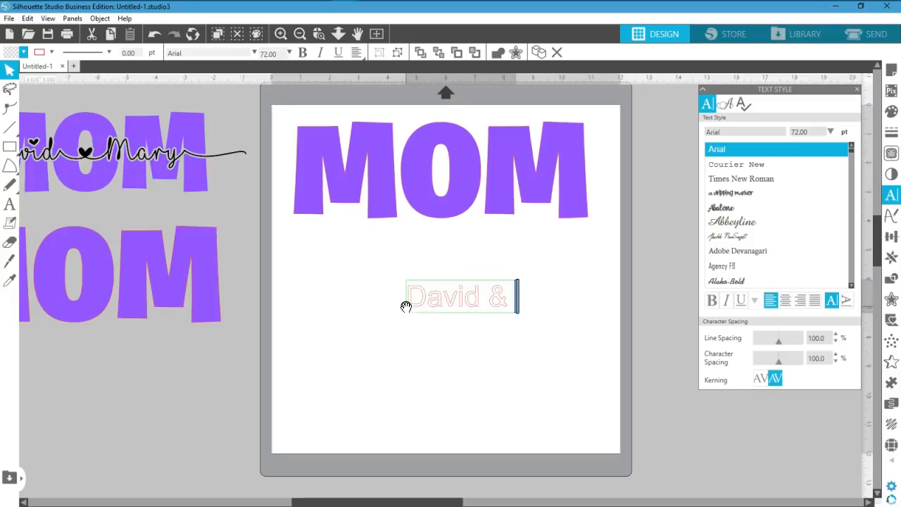
pyautogui.write('Mary')
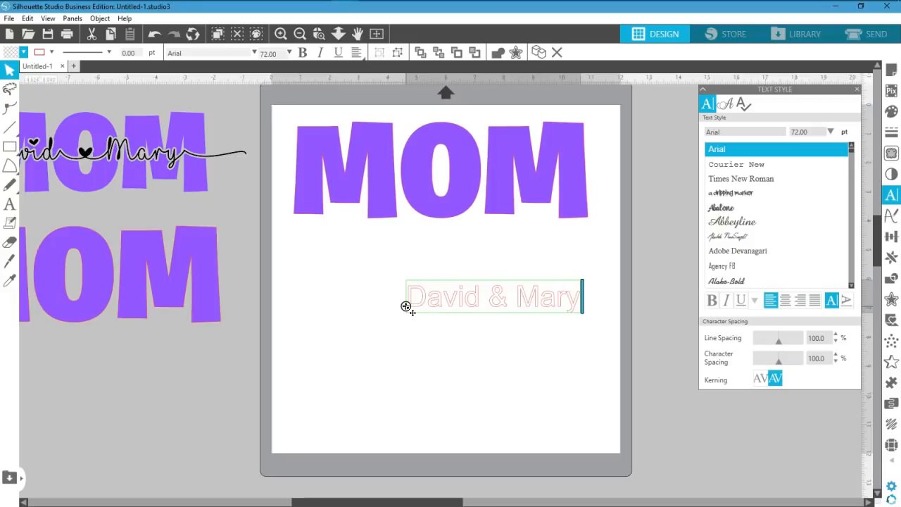
pyautogui.click(483, 362)
pyautogui.moveTo(467, 316); pyautogui.dragTo(426, 301)
# Step: Bring the sample design onto the page below the names for comparison and return it off the page
pyautogui.moveTo(226, 159); pyautogui.dragTo(527, 388)
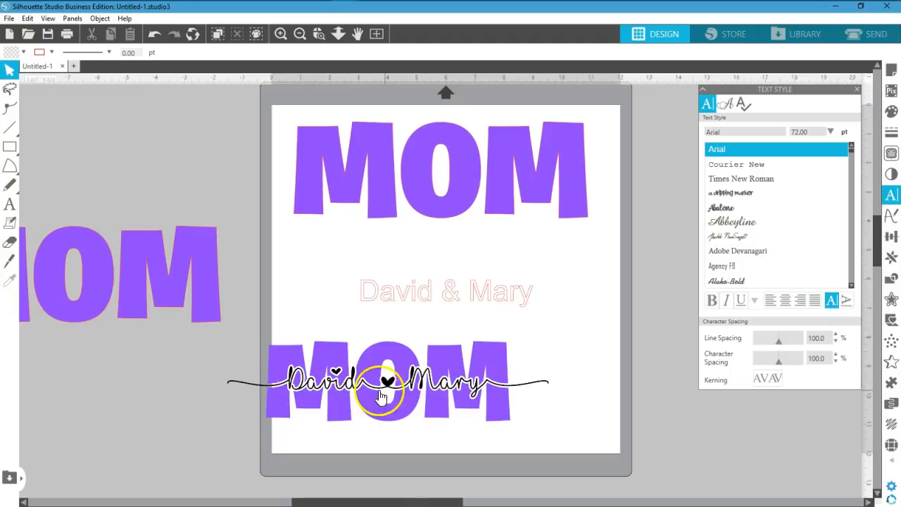
pyautogui.moveTo(438, 391); pyautogui.dragTo(111, 148)
# Step: Try to change the font of the names line to I Love Glitter
pyautogui.moveTo(332, 312); pyautogui.dragTo(564, 282)
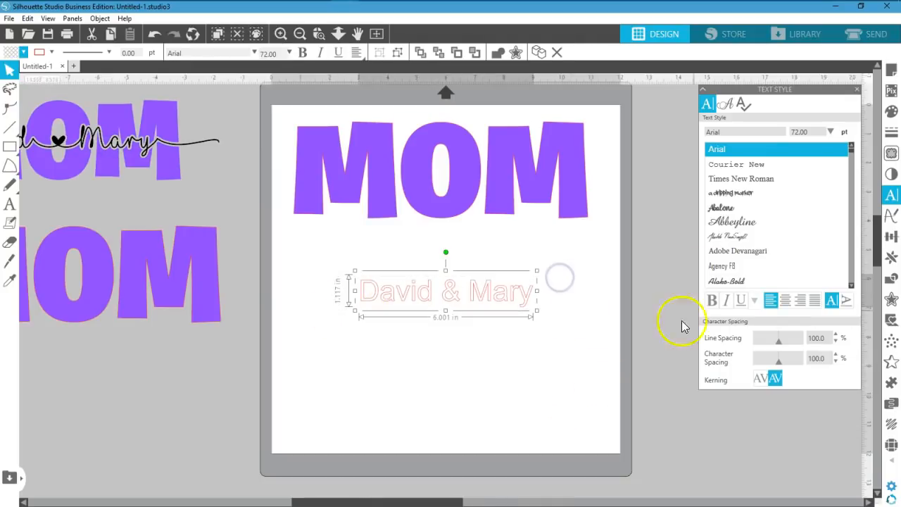
pyautogui.moveTo(738, 133); pyautogui.dragTo(695, 136)
pyautogui.write('i Love Glitter')
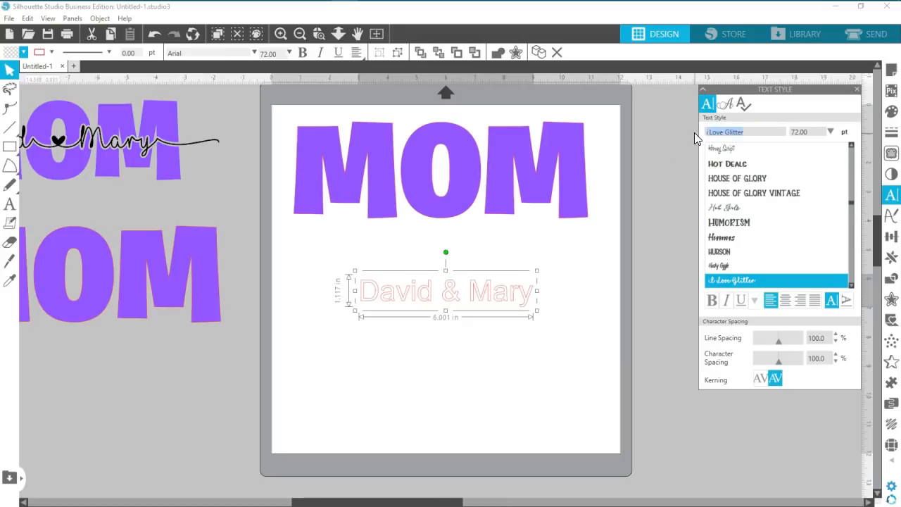
pyautogui.click(852, 286)
pyautogui.click(852, 285)
pyautogui.click(852, 285)
pyautogui.click(852, 285)
pyautogui.click(851, 285)
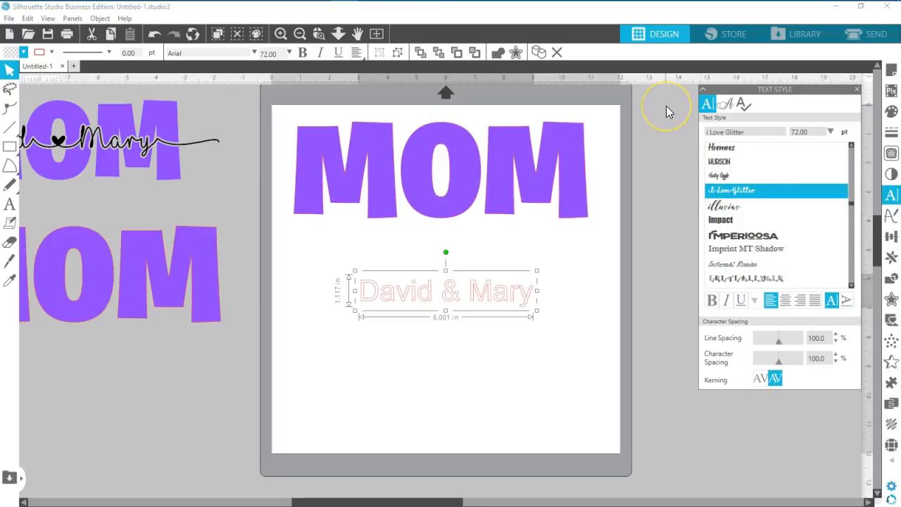
# Step: Reselect the names line below MOM and set its font to I Love Glitter
pyautogui.click(514, 305)
pyautogui.click(483, 324)
pyautogui.click(475, 292)
pyautogui.click(728, 131)
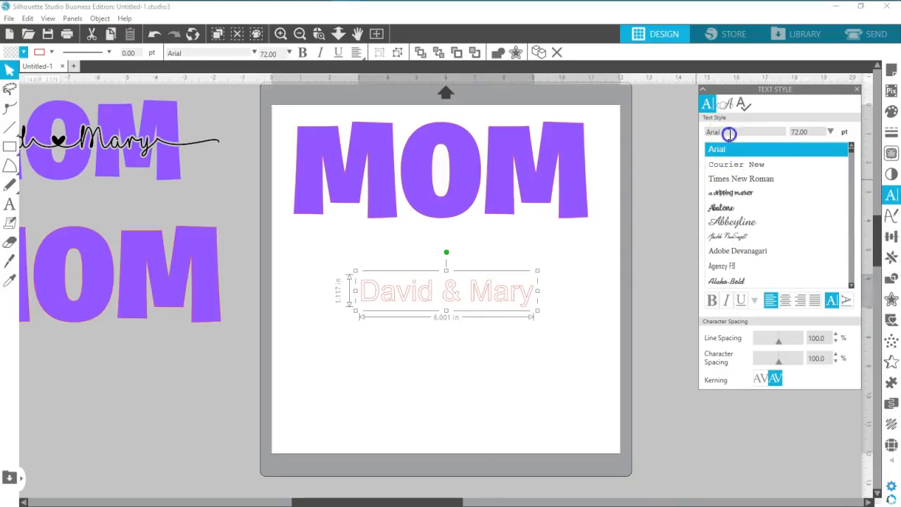
pyautogui.write('I Love Glitter')
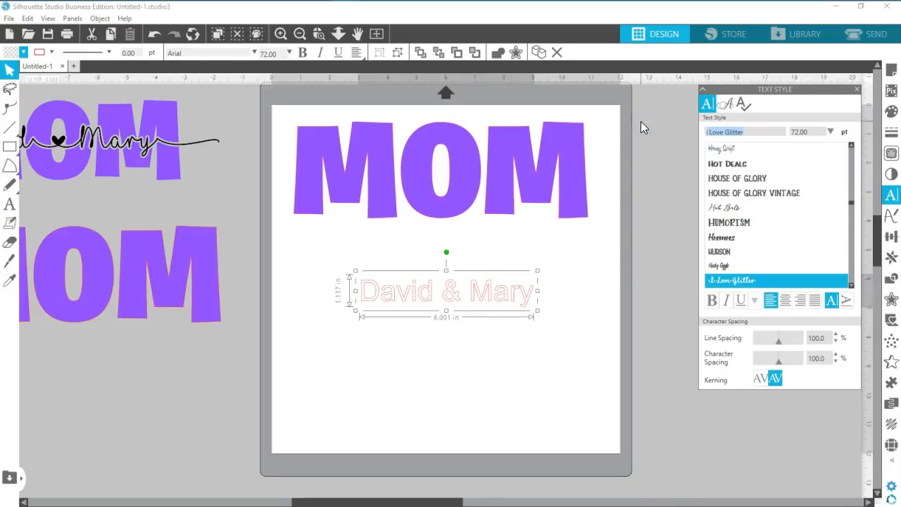
pyautogui.press('Return')
pyautogui.click(550, 363)
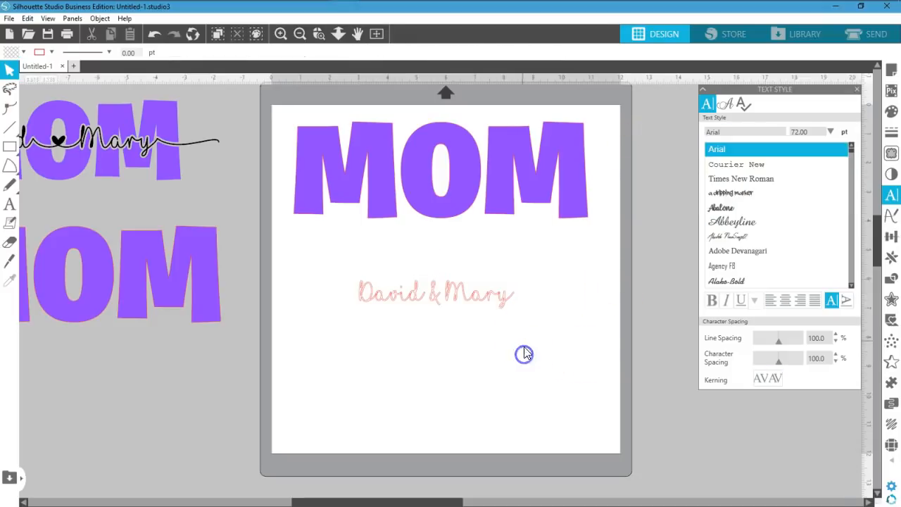
# Step: Enlarge the names line to about 11.7 in wide and position it across the page below MOM
pyautogui.click(507, 312)
pyautogui.moveTo(518, 312); pyautogui.dragTo(688, 408)
pyautogui.moveTo(642, 329); pyautogui.dragTo(564, 334)
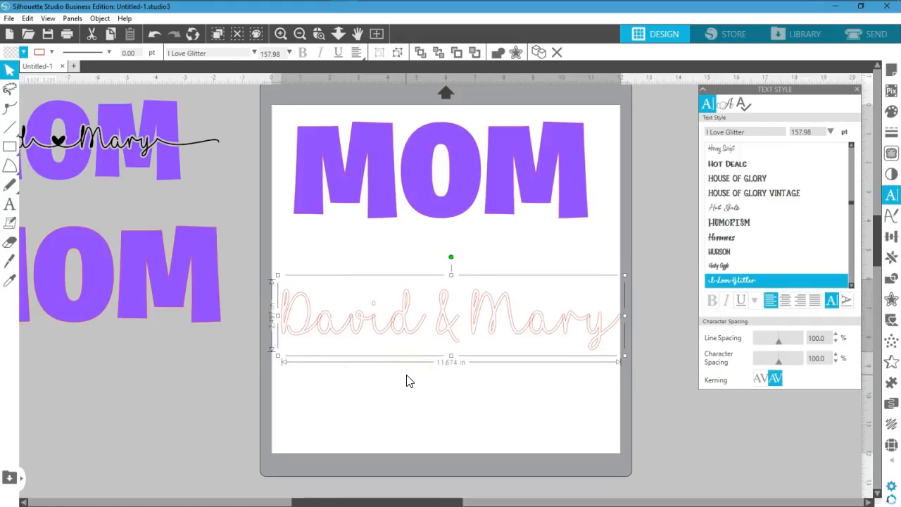
pyautogui.moveTo(449, 333); pyautogui.dragTo(450, 332)
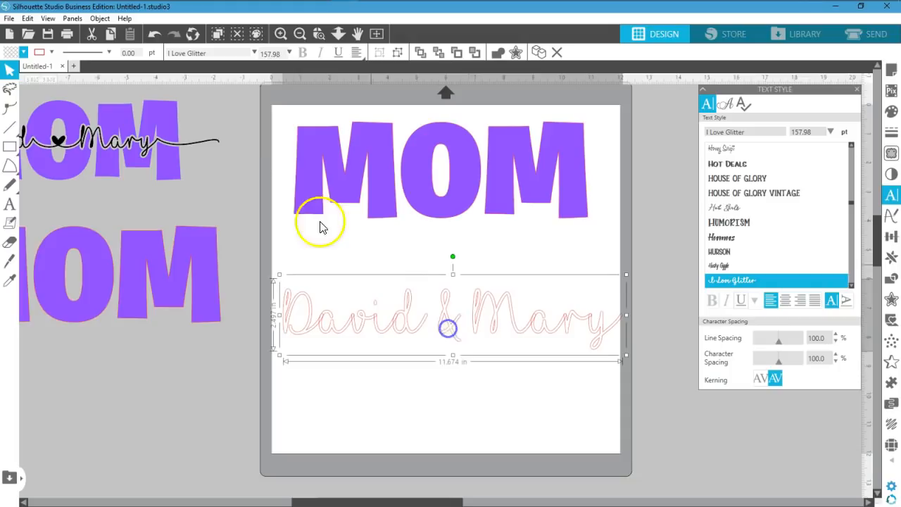
# Step: Show the font's glyphs and insert the "[" tail character before the first name
pyautogui.doubleClick(293, 333)
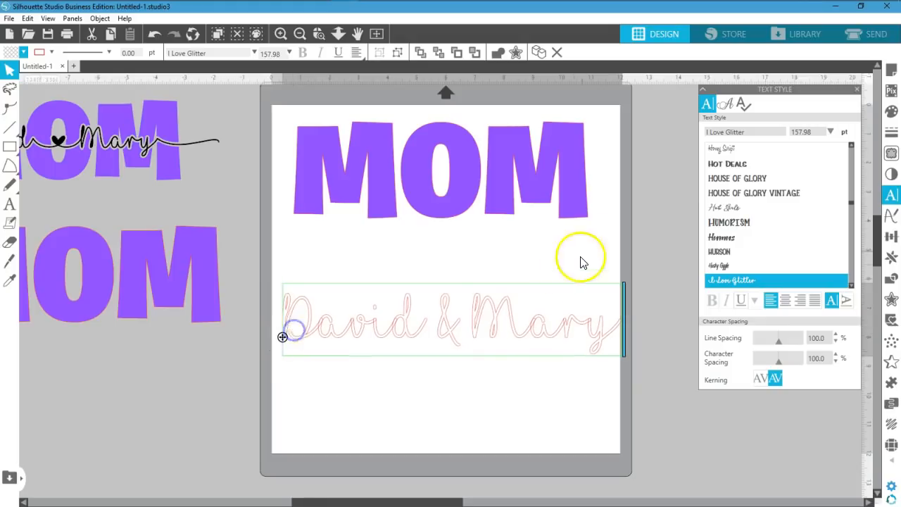
pyautogui.click(725, 105)
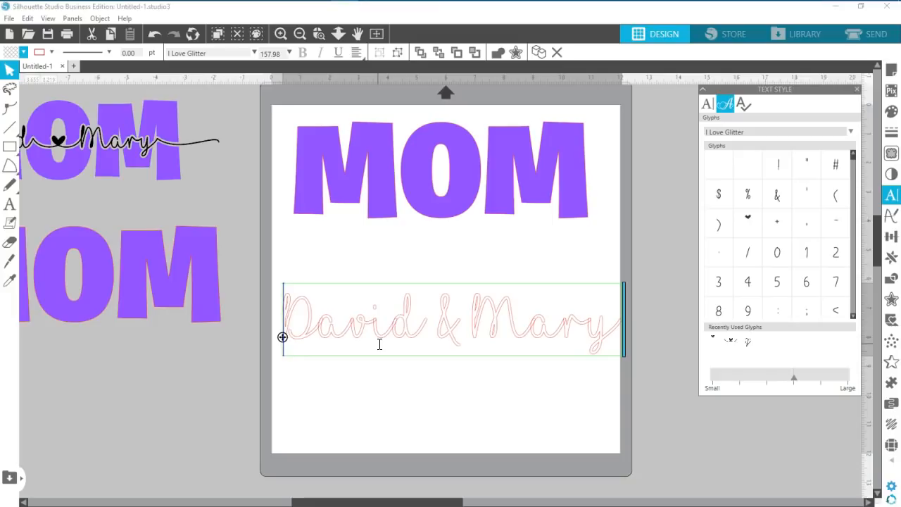
pyautogui.click(334, 403)
pyautogui.doubleClick(289, 332)
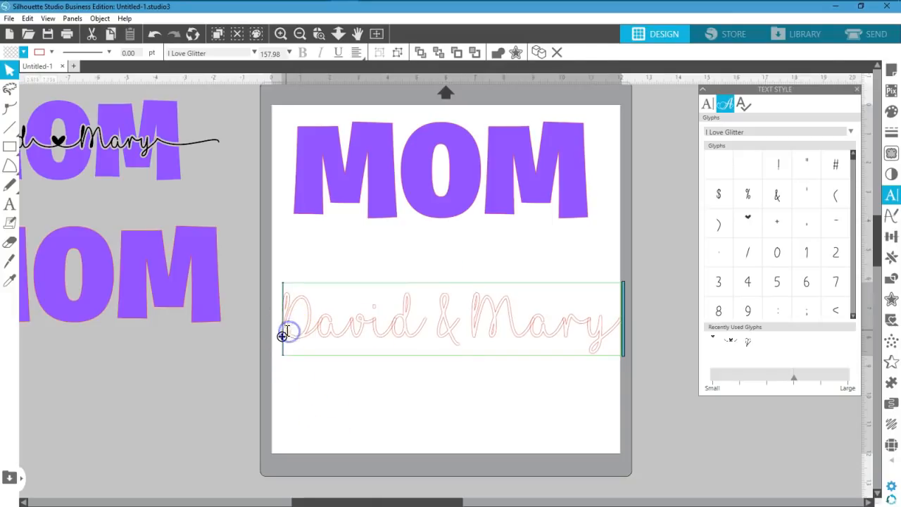
pyautogui.write('[')
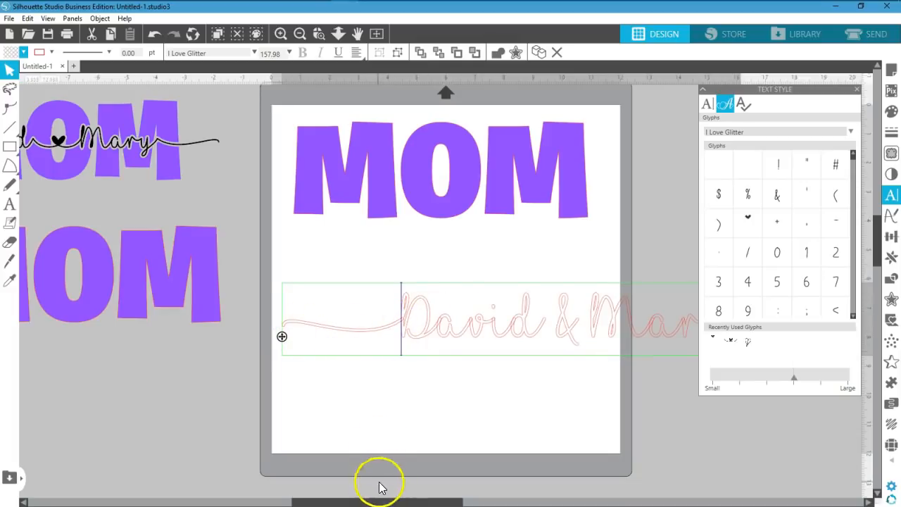
# Step: Insert the "]" tail character after the second name
pyautogui.moveTo(374, 502); pyautogui.dragTo(469, 498)
pyautogui.click(479, 338)
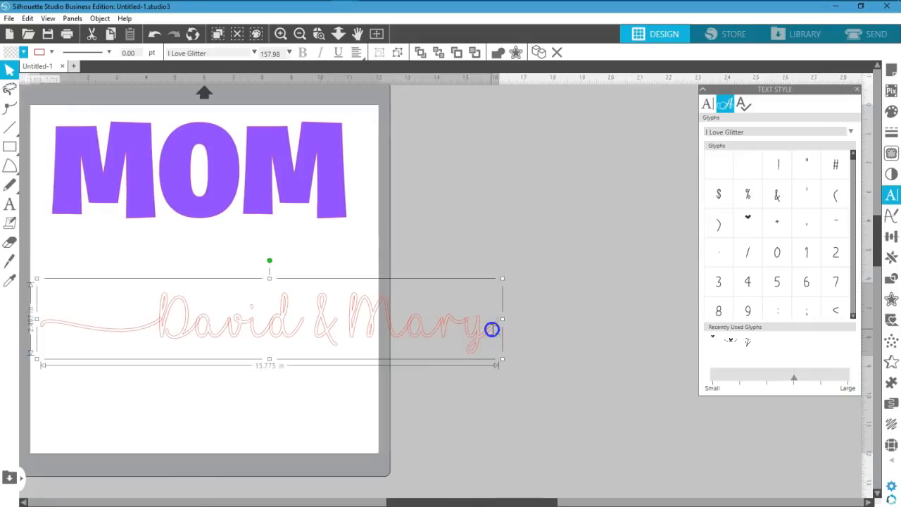
pyautogui.doubleClick(496, 332)
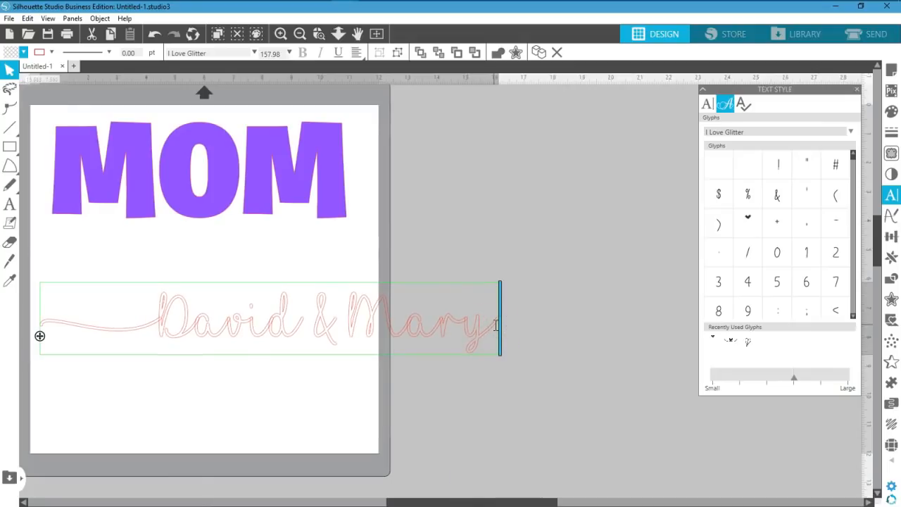
pyautogui.write(']')
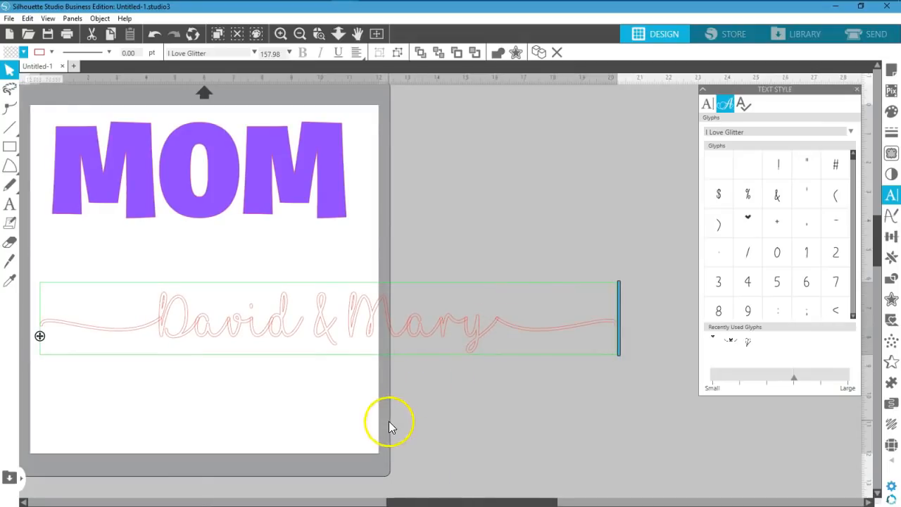
# Step: Move the names line lower and roughly centre it across the page so both tails overhang its edges
pyautogui.moveTo(446, 502); pyautogui.dragTo(394, 492)
pyautogui.moveTo(462, 340); pyautogui.dragTo(403, 359)
pyautogui.click(449, 386)
pyautogui.moveTo(474, 336); pyautogui.dragTo(382, 368)
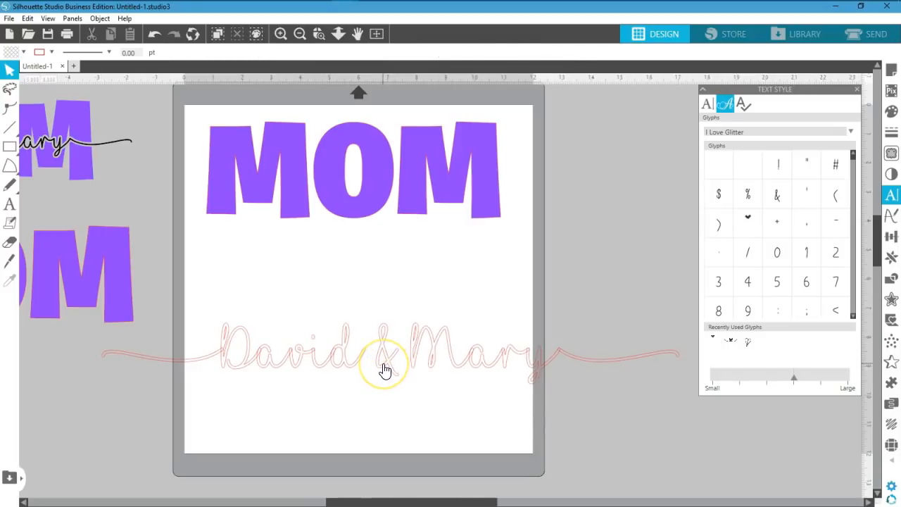
pyautogui.click(383, 367)
pyautogui.rightClick(382, 365)
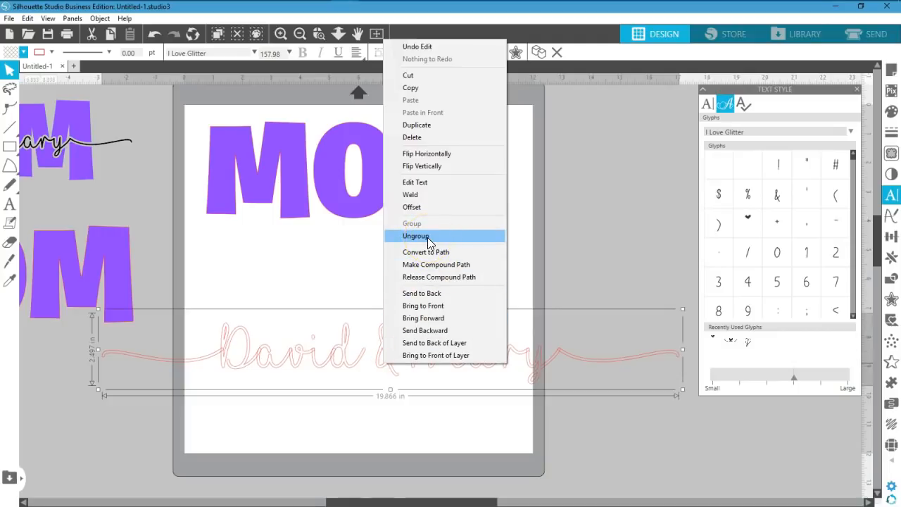
pyautogui.click(610, 238)
# Step: Replace the "&" between the two names with the heart-and-swash glyph from I Love Glitter
pyautogui.click(393, 356)
pyautogui.doubleClick(394, 357)
pyautogui.moveTo(397, 357); pyautogui.dragTo(373, 358)
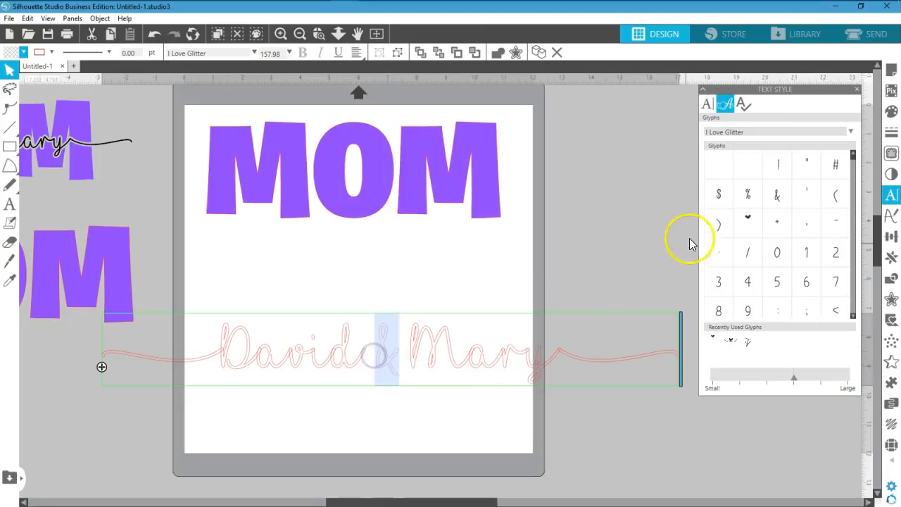
pyautogui.click(853, 317)
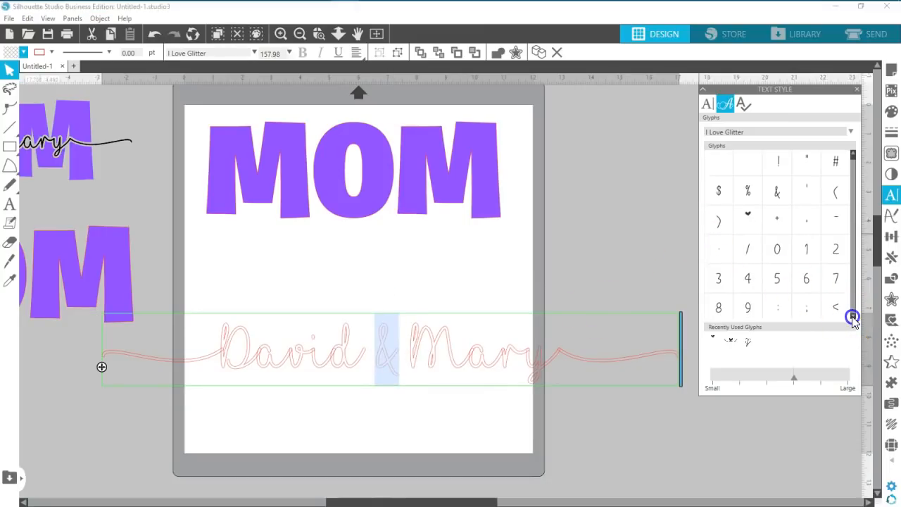
pyautogui.moveTo(853, 319); pyautogui.dragTo(853, 316)
pyautogui.click(854, 317)
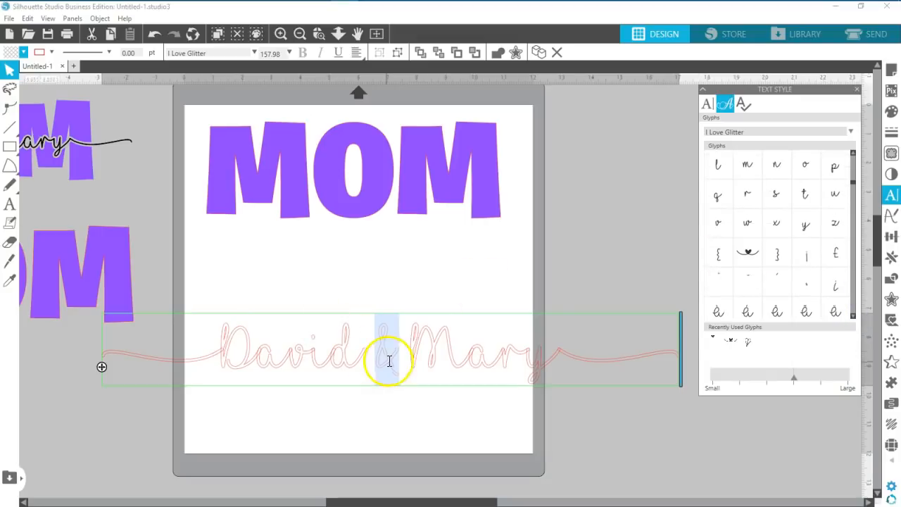
pyautogui.click(750, 255)
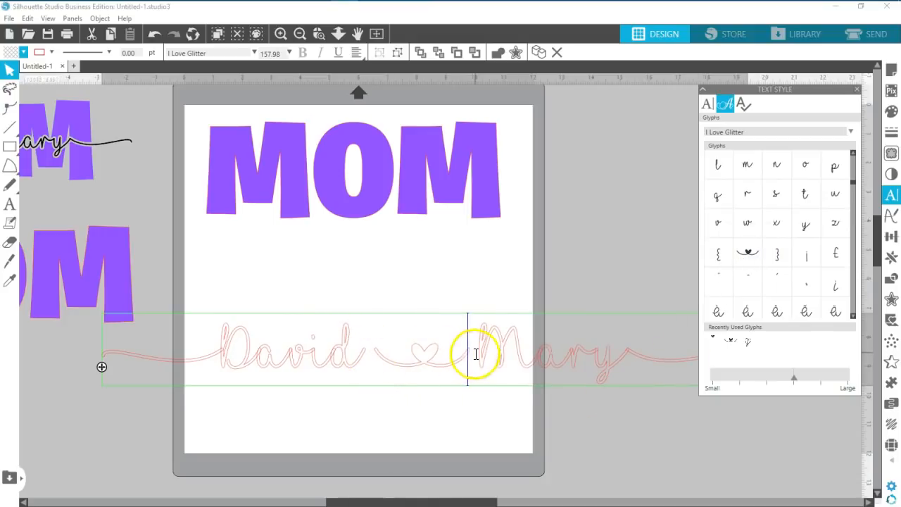
# Step: Delete the spaces on both sides of the heart glyph so it connects to both names
pyautogui.click(372, 351)
pyautogui.press('BackSpace')
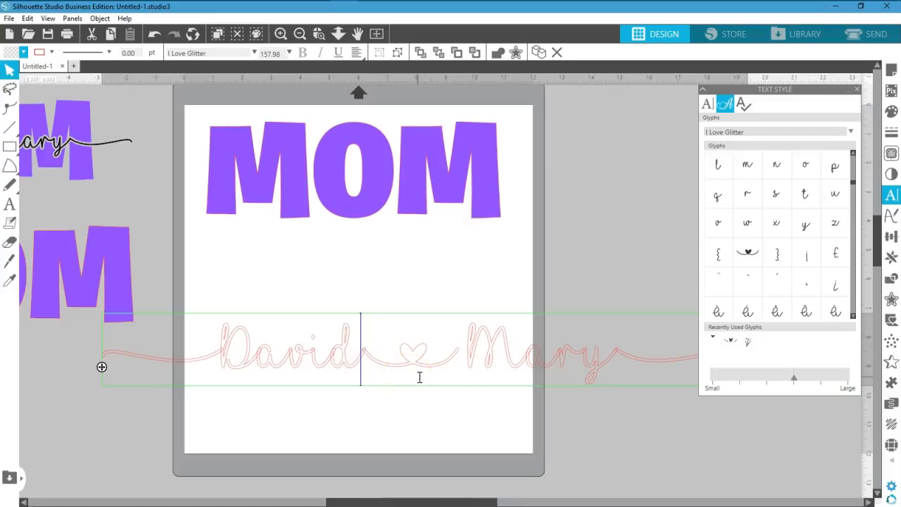
pyautogui.click(458, 348)
pyautogui.press('Delete')
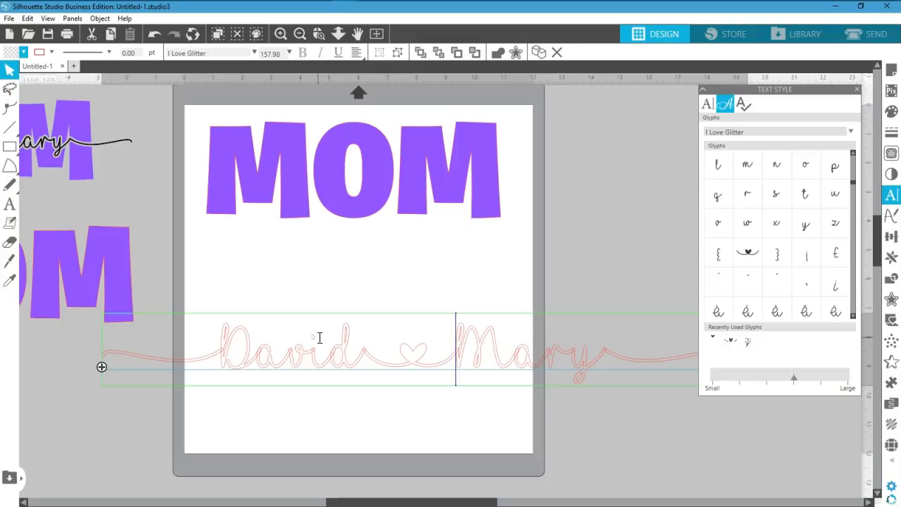
pyautogui.click(319, 419)
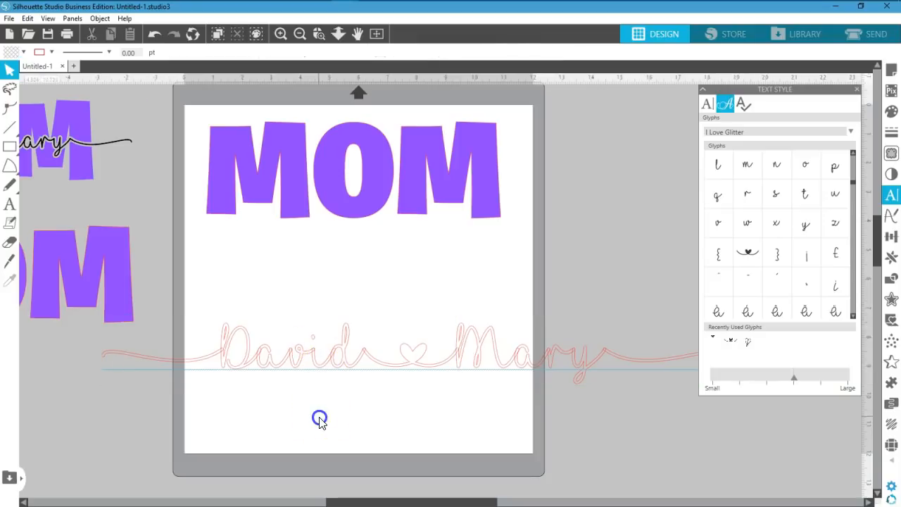
pyautogui.click(316, 367)
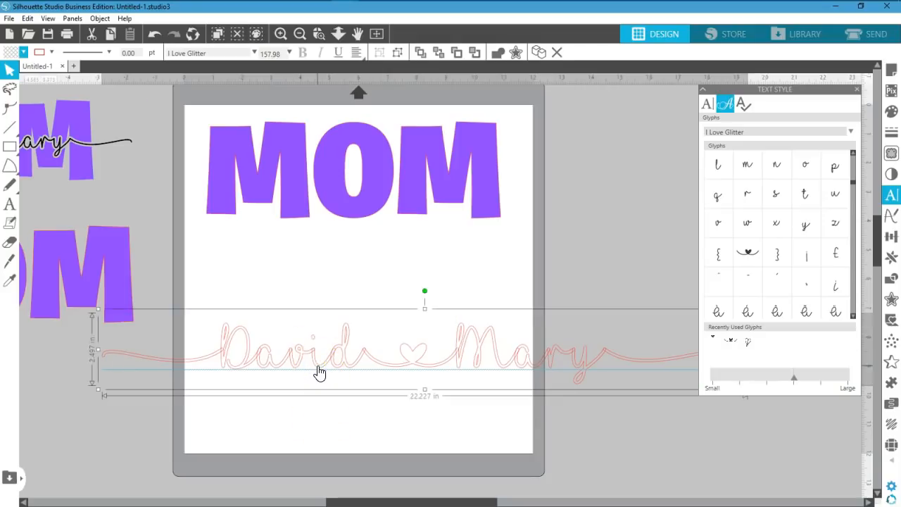
pyautogui.rightClick(317, 366)
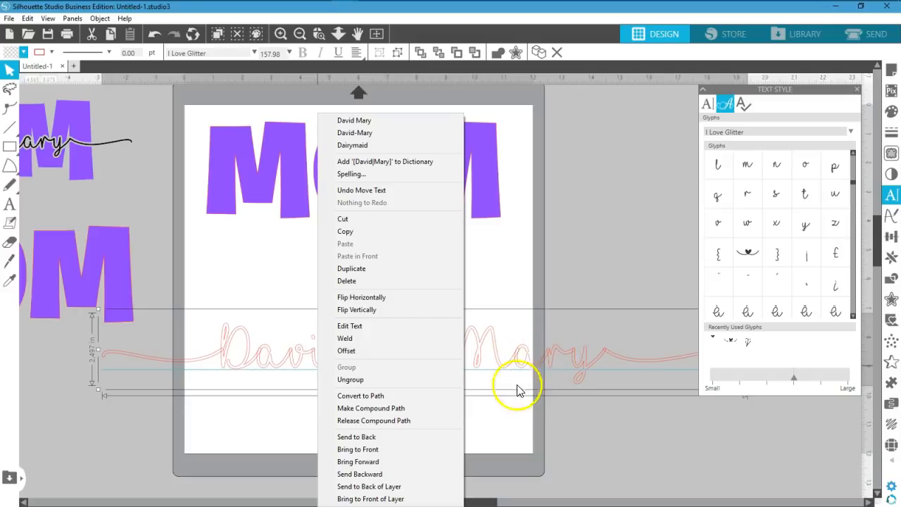
pyautogui.click(528, 412)
# Step: Enlarge the names line to about 33.1 in wide and place its first name on the page below MOM
pyautogui.moveTo(358, 364); pyautogui.dragTo(466, 355)
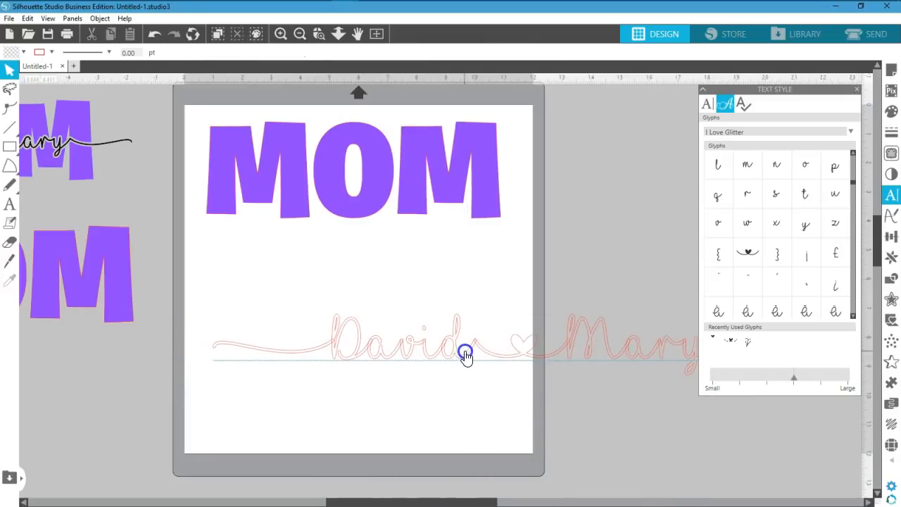
pyautogui.click(261, 346)
pyautogui.moveTo(209, 378); pyautogui.dragTo(6, 461)
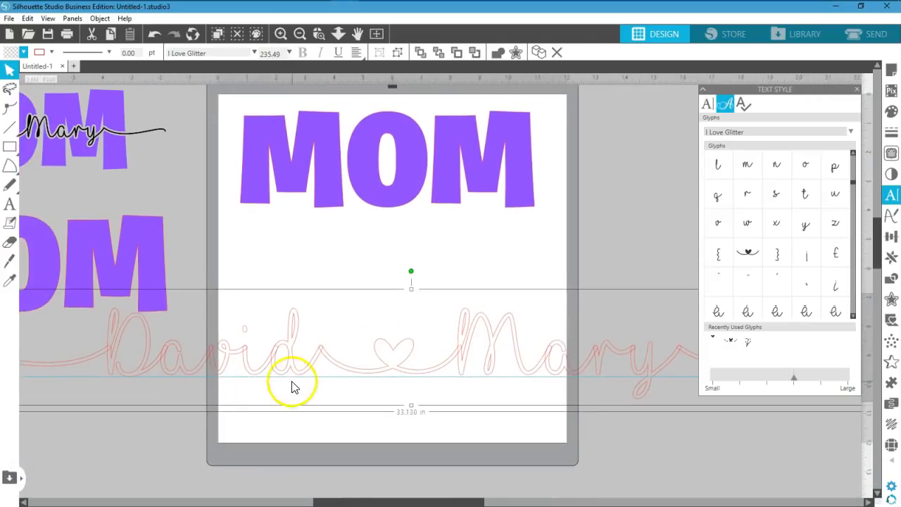
pyautogui.moveTo(258, 373); pyautogui.dragTo(486, 352)
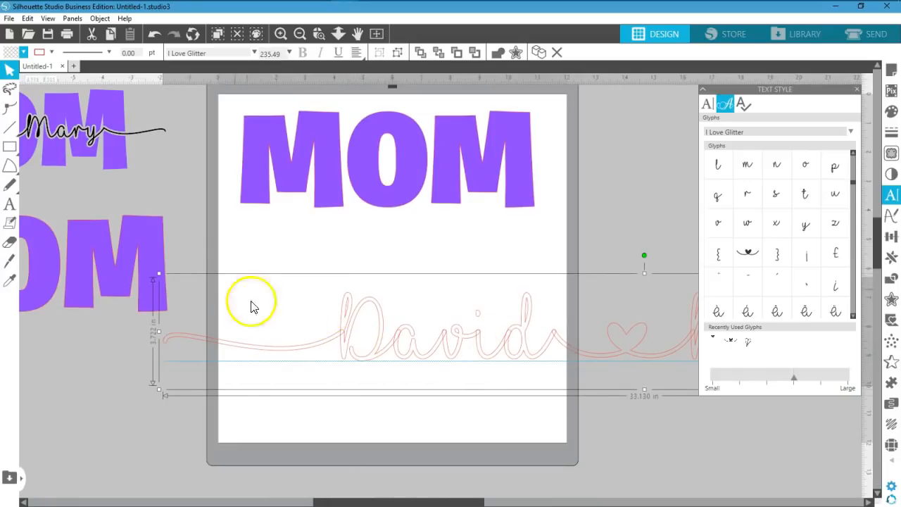
# Step: Preview the names line with a black fill and set its fill back to transparent
pyautogui.click(25, 55)
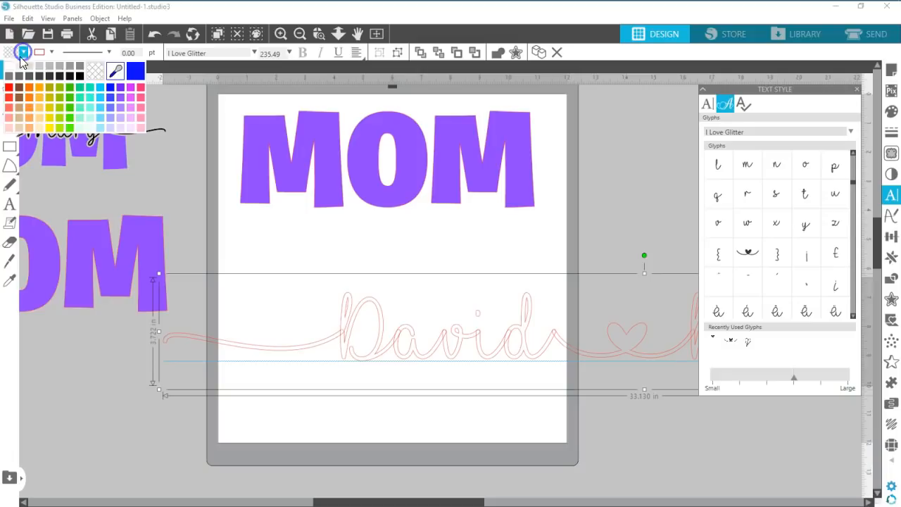
pyautogui.click(82, 68)
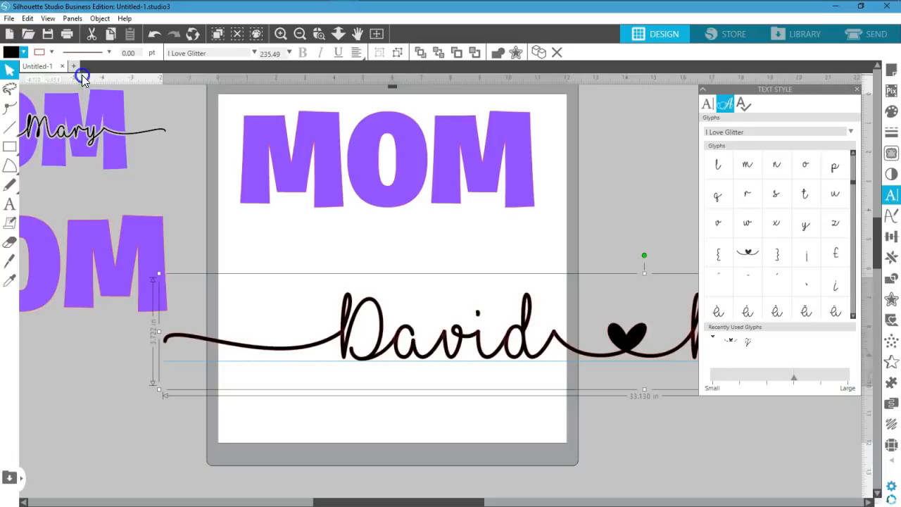
pyautogui.click(24, 53)
pyautogui.click(92, 71)
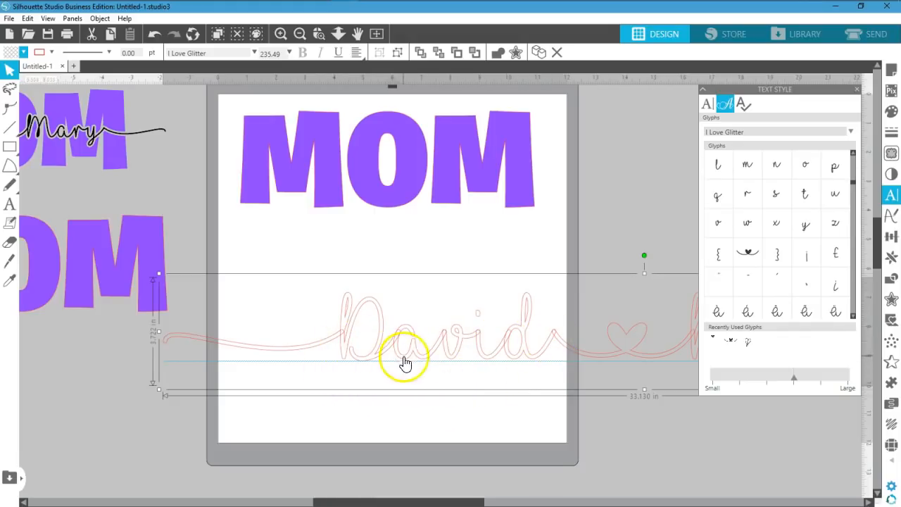
# Step: Weld the overlapping letters, tails and heart of the names line and shift it left across the page
pyautogui.rightClick(636, 350)
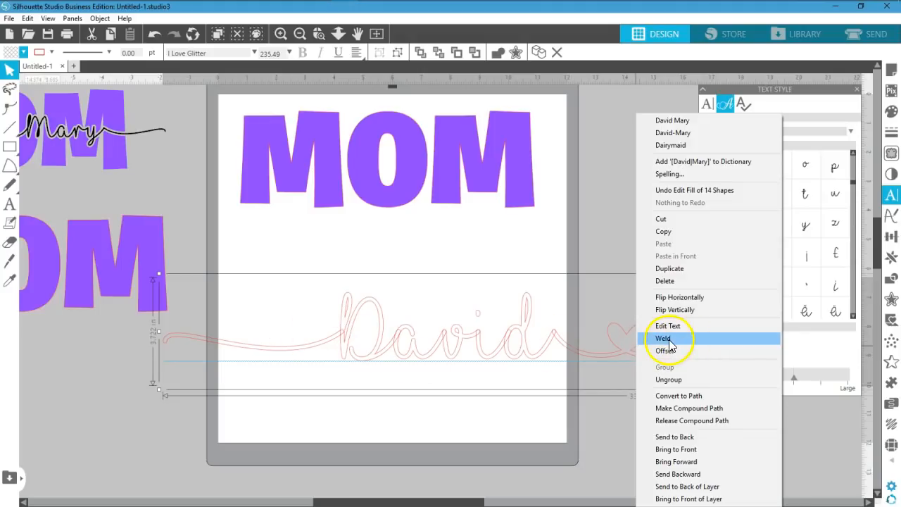
pyautogui.click(665, 338)
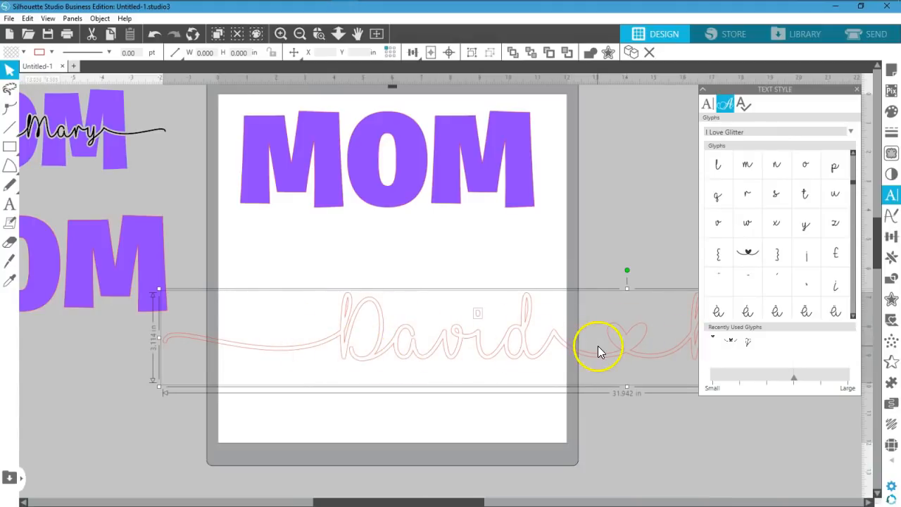
pyautogui.moveTo(599, 359); pyautogui.dragTo(537, 349)
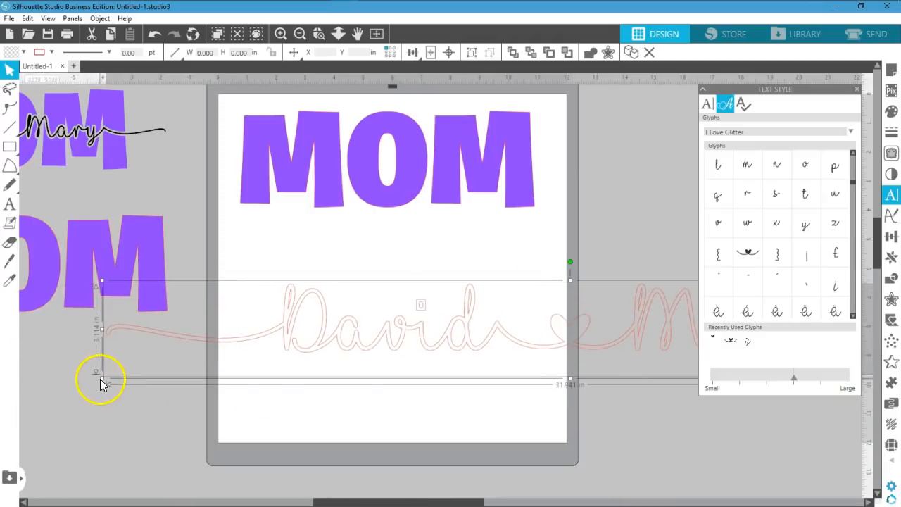
# Step: Scale the names line down proportionally and move it so the first name and the joining heart sit on the page
pyautogui.moveTo(100, 379); pyautogui.dragTo(175, 371)
pyautogui.moveTo(419, 347); pyautogui.dragTo(321, 367)
pyautogui.click(349, 396)
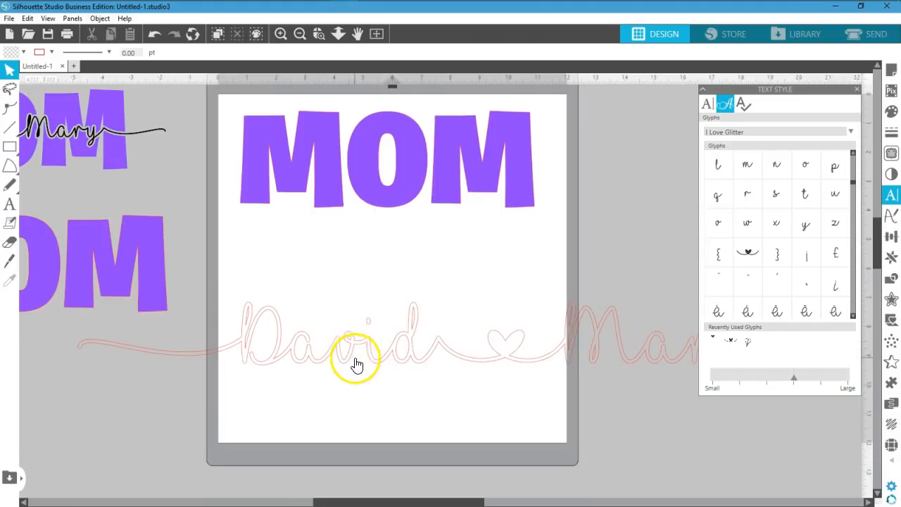
# Step: Try moving the dot of the first name's i slightly upward, and undo the move
pyautogui.click(376, 317)
pyautogui.moveTo(380, 298)
pyautogui.mouseDown()
pyautogui.moveTo(346, 270)
pyautogui.moveTo(367, 307)
pyautogui.mouseUp()
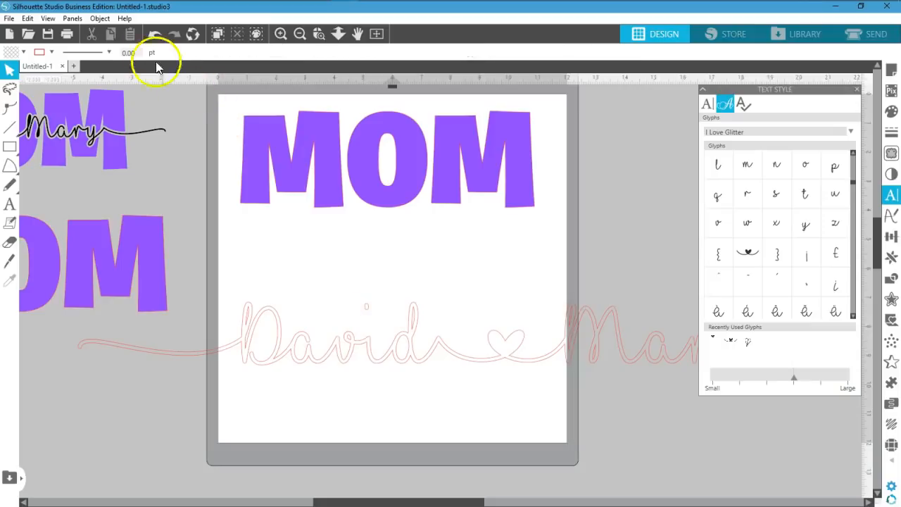
pyautogui.click(154, 34)
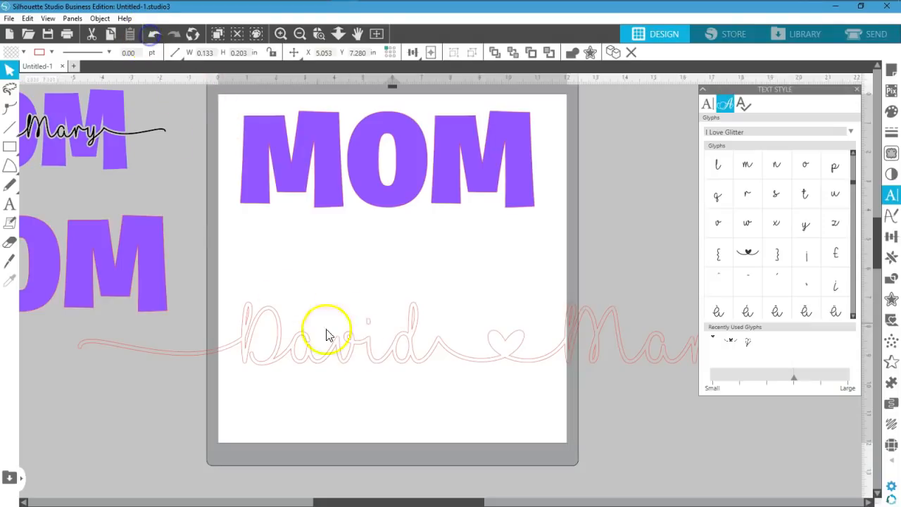
# Step: Select the dot above the first name's i and show the start of the I Love Glitter glyph list
pyautogui.click(369, 323)
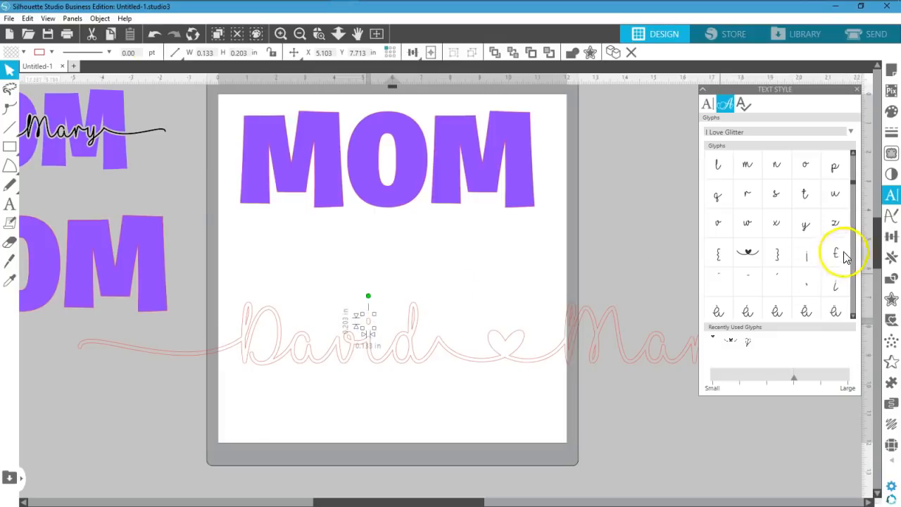
pyautogui.click(853, 153)
pyautogui.moveTo(852, 153); pyautogui.dragTo(852, 153)
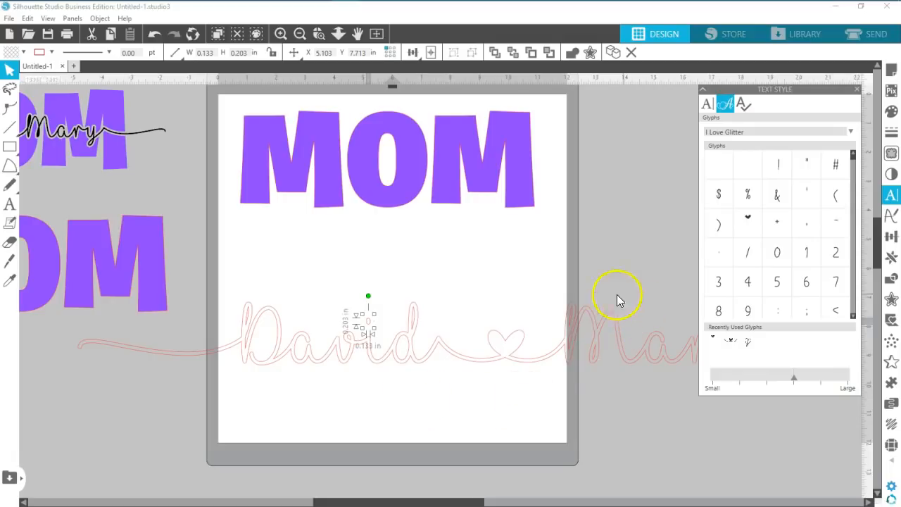
# Step: Bring the finished sample onto the page to examine its heart-dotted i, and put it back beside the page
pyautogui.moveTo(117, 146); pyautogui.dragTo(414, 266)
pyautogui.press('Escape')
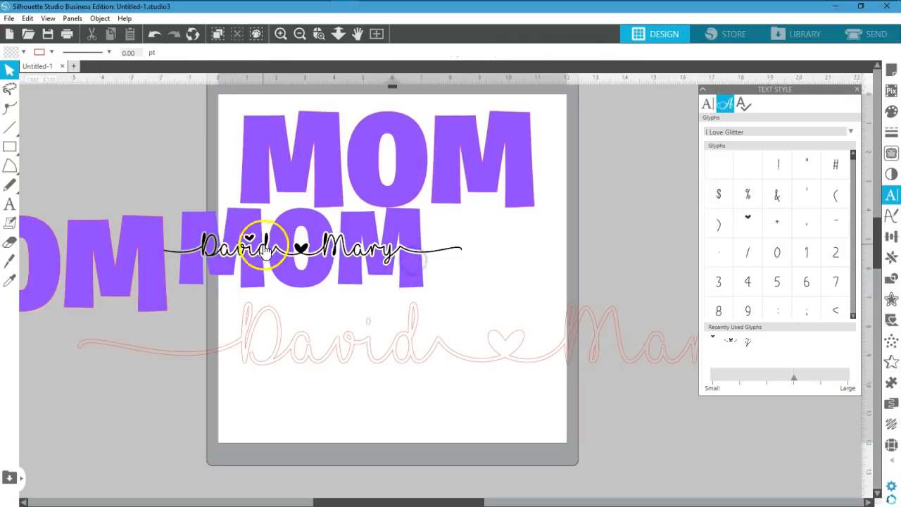
pyautogui.moveTo(315, 256); pyautogui.dragTo(73, 147)
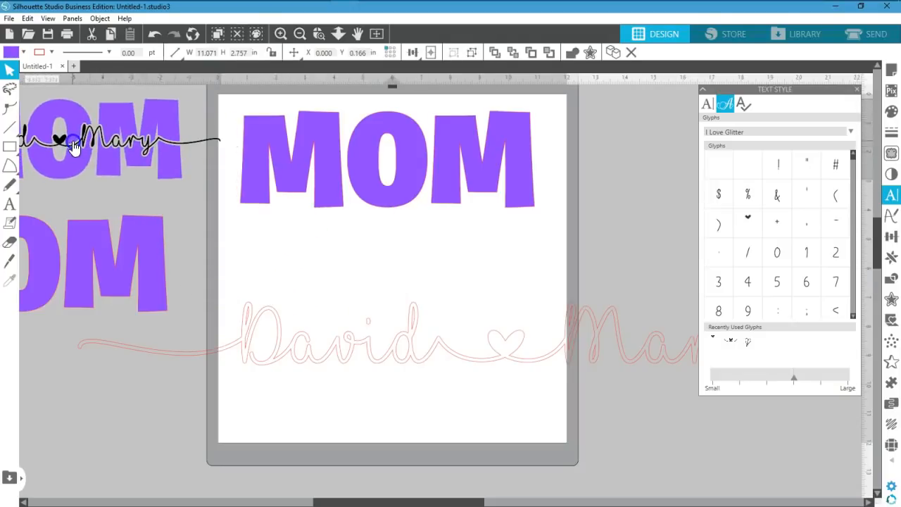
# Step: Try to replace the selected dot of the first name's i with the small heart glyph from I Love Glitter
pyautogui.click(362, 321)
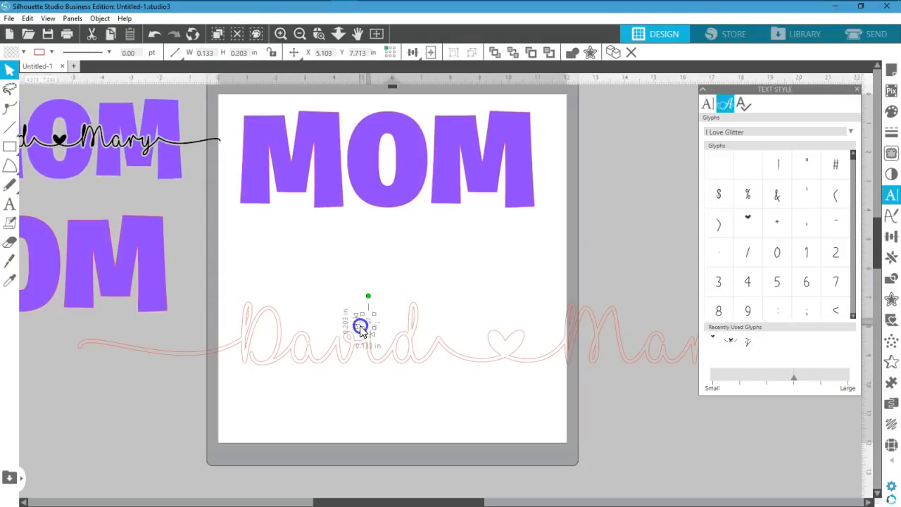
pyautogui.click(749, 220)
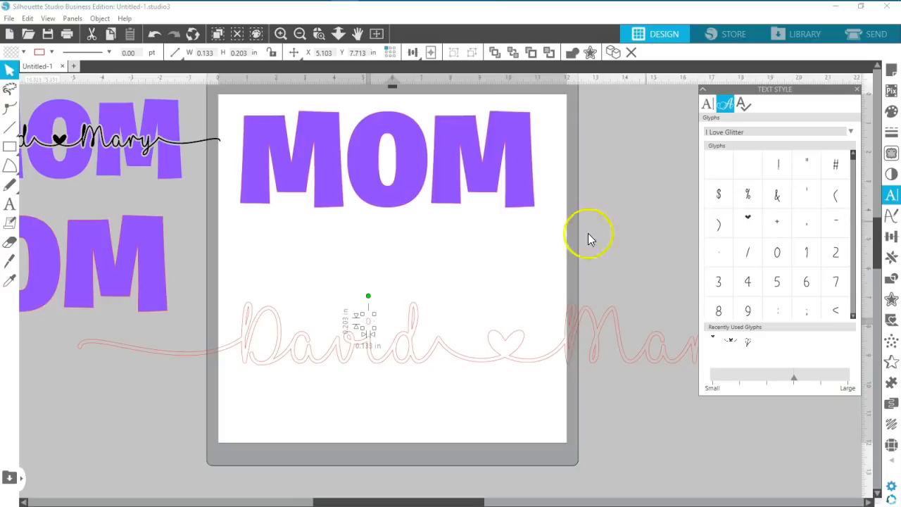
pyautogui.click(378, 279)
pyautogui.click(371, 327)
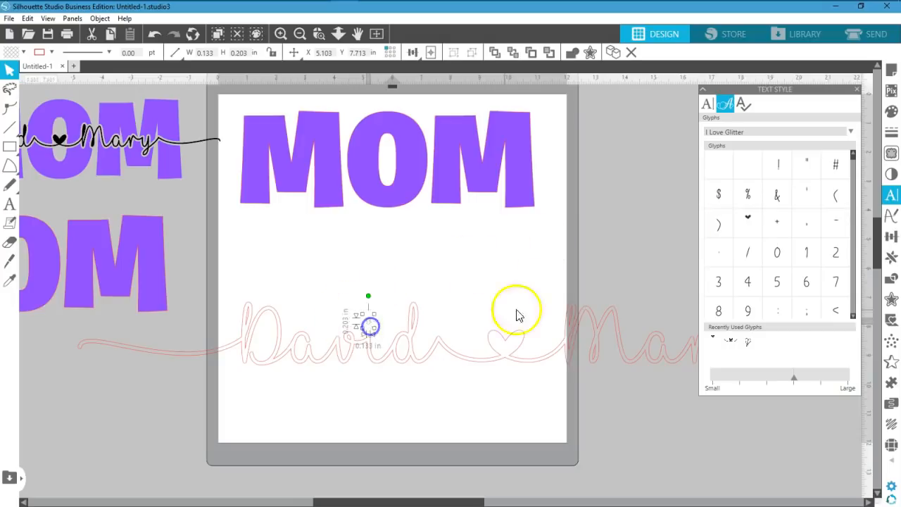
pyautogui.click(748, 220)
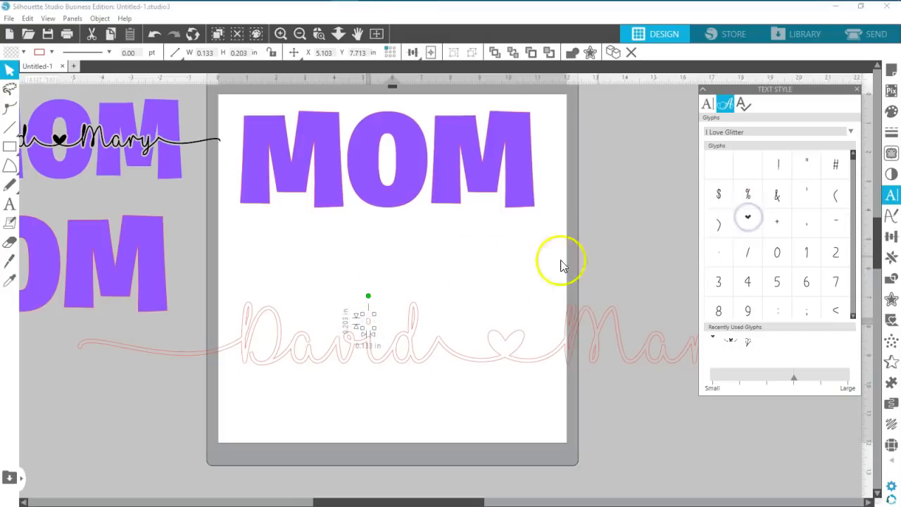
pyautogui.click(435, 263)
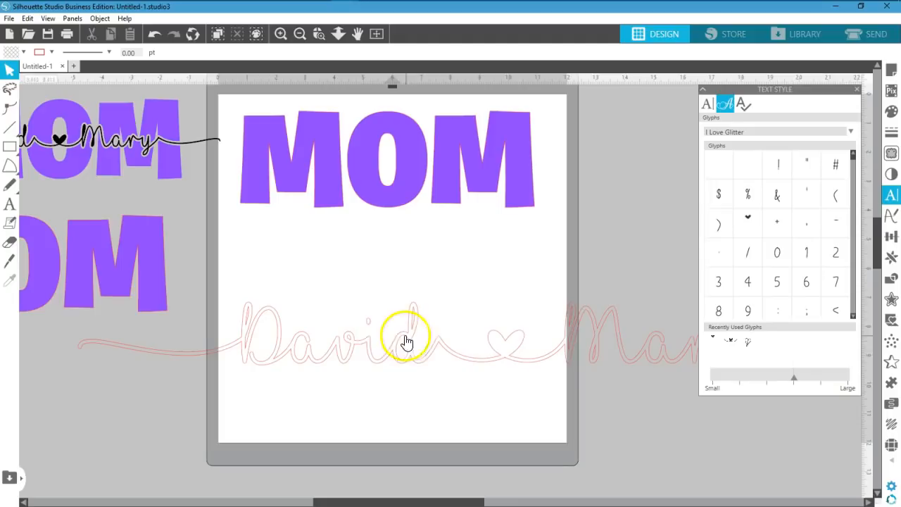
pyautogui.click(369, 322)
pyautogui.click(749, 216)
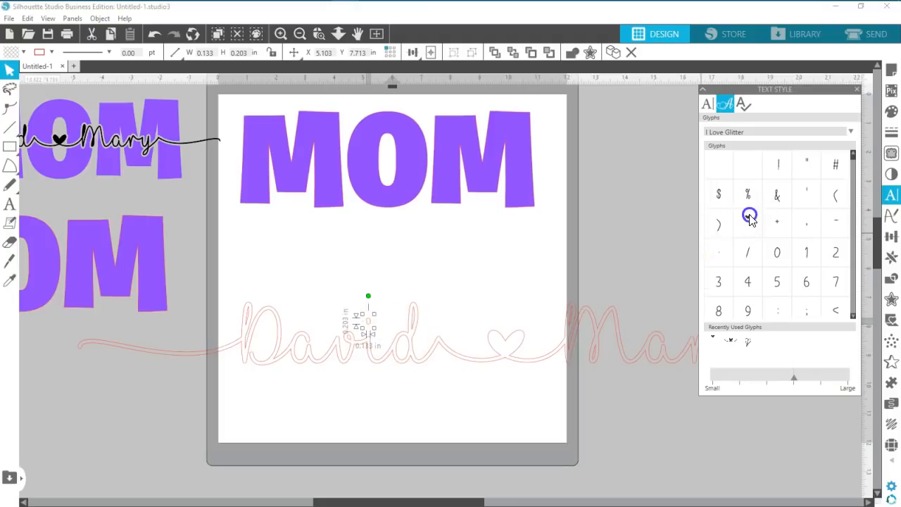
pyautogui.click(451, 281)
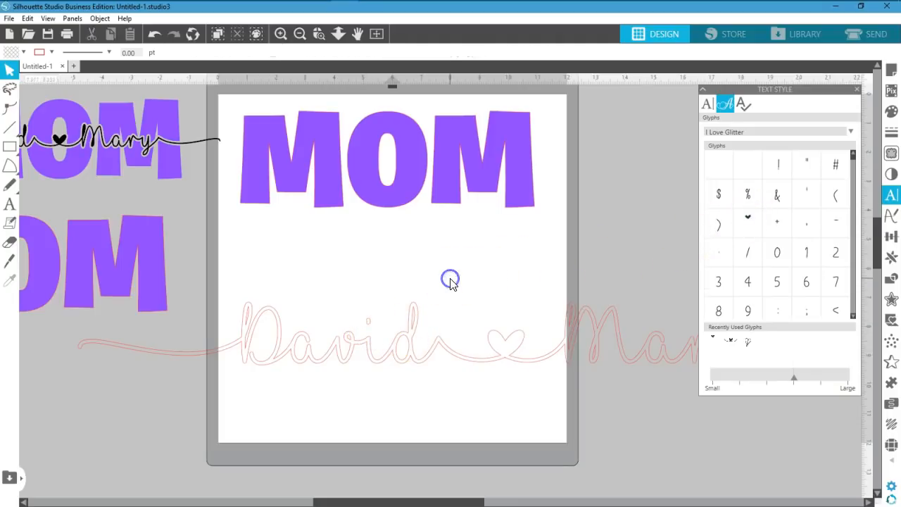
# Step: Add a separate one-letter text "z" below MOM and change its font to I Love Glitter
pyautogui.click(10, 203)
pyautogui.click(361, 252)
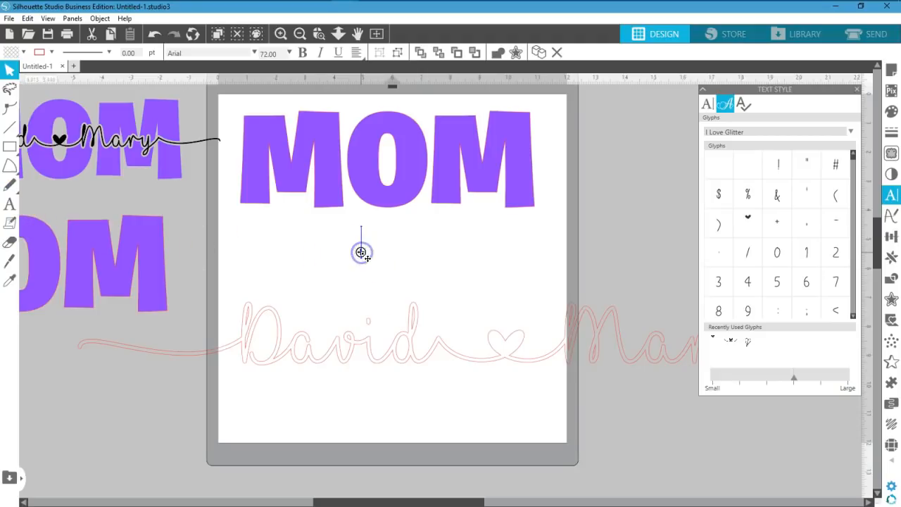
pyautogui.click(399, 279)
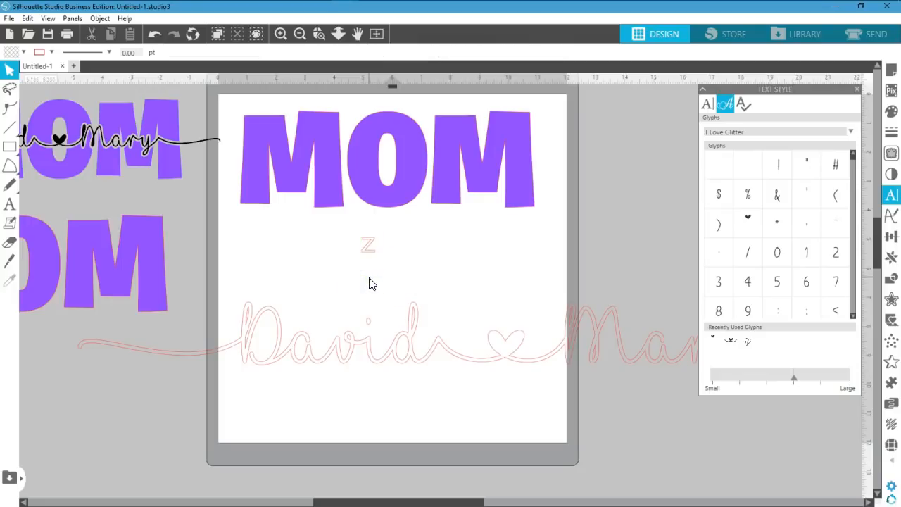
pyautogui.click(369, 253)
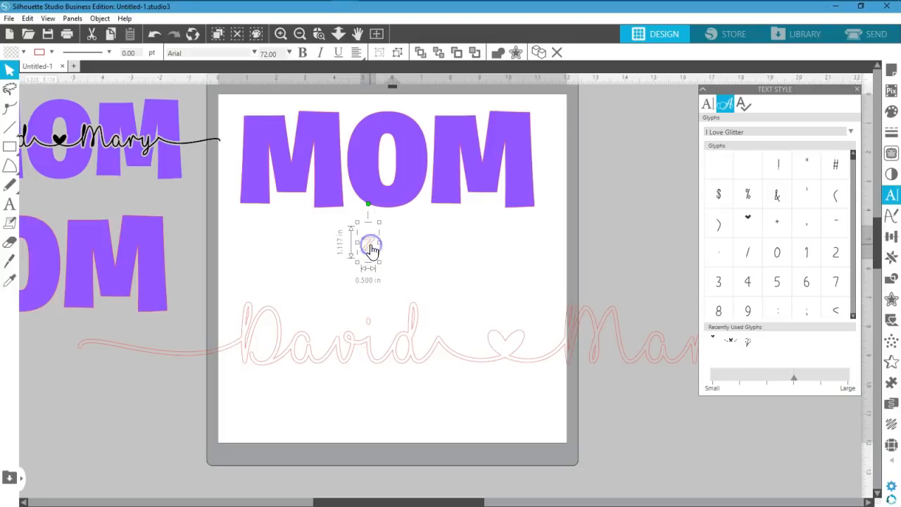
pyautogui.click(749, 220)
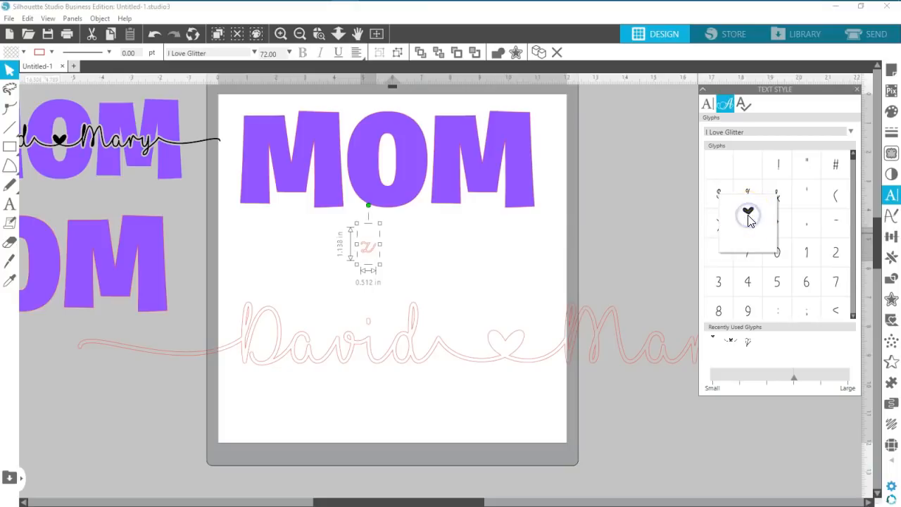
# Step: Try to swap the separate letter z for the small heart glyph while it is selected as an object
pyautogui.click(479, 256)
pyautogui.click(366, 250)
pyautogui.doubleClick(366, 252)
pyautogui.click(400, 251)
pyautogui.moveTo(398, 250); pyautogui.dragTo(340, 256)
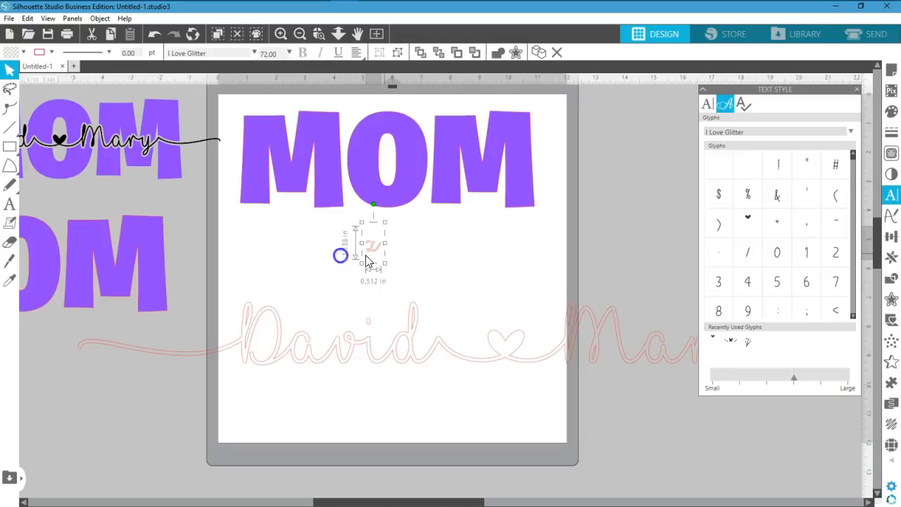
pyautogui.click(749, 221)
pyautogui.click(667, 250)
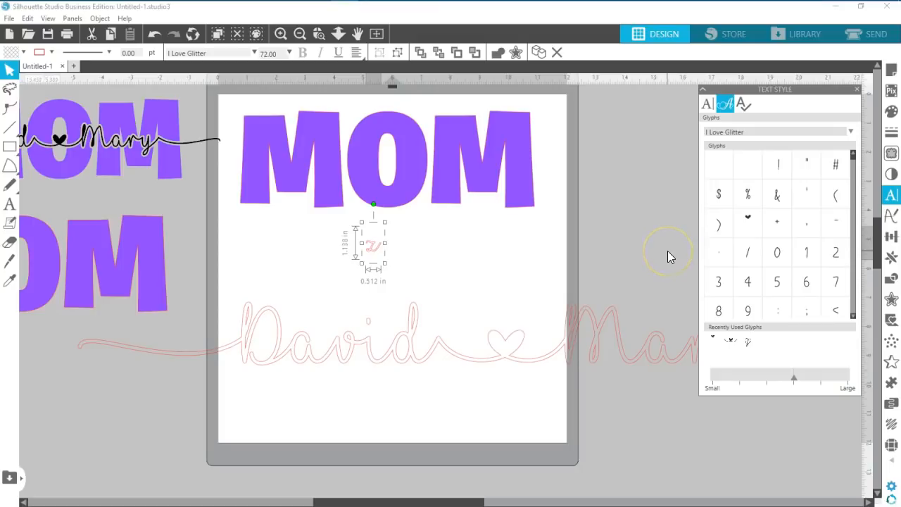
pyautogui.click(413, 267)
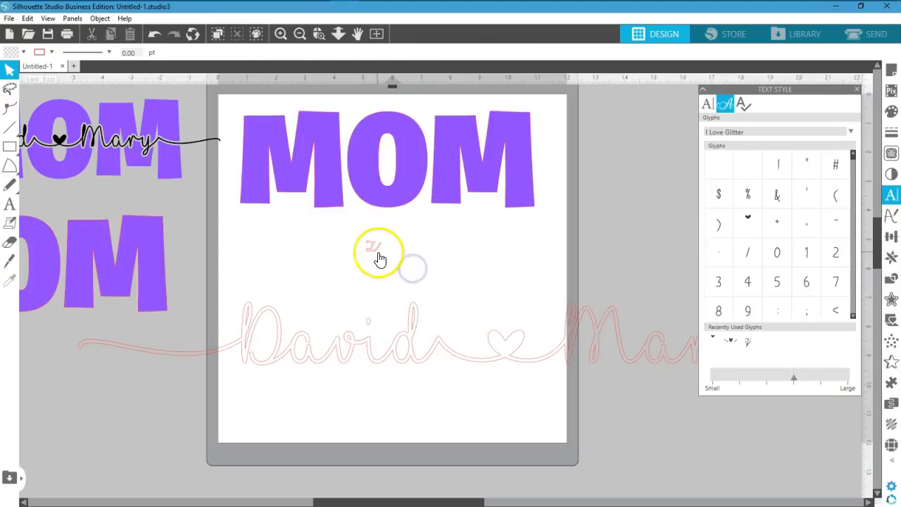
# Step: Replace the highlighted letter z with the small I Love Glitter heart glyph and place the heart above the first name
pyautogui.moveTo(377, 253); pyautogui.dragTo(410, 268)
pyautogui.click(411, 272)
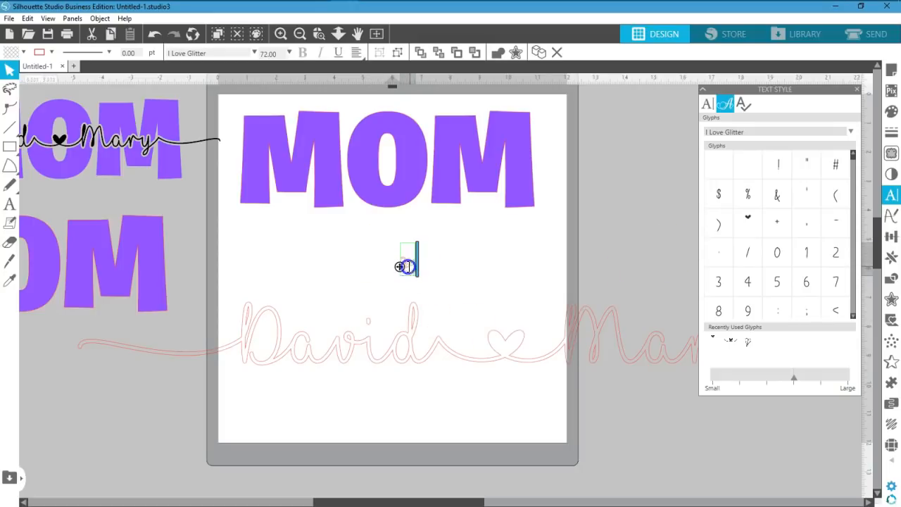
pyautogui.doubleClick(748, 220)
pyautogui.click(497, 252)
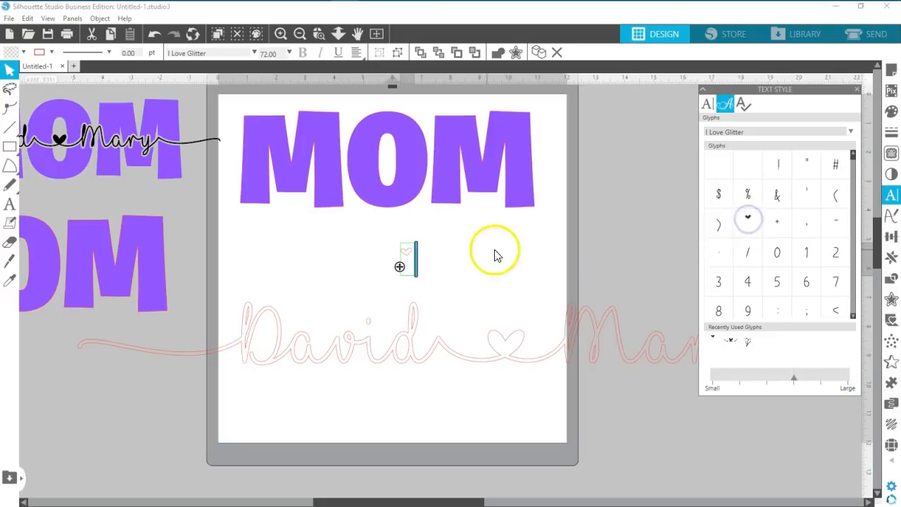
pyautogui.click(462, 252)
pyautogui.moveTo(407, 254); pyautogui.dragTo(374, 267)
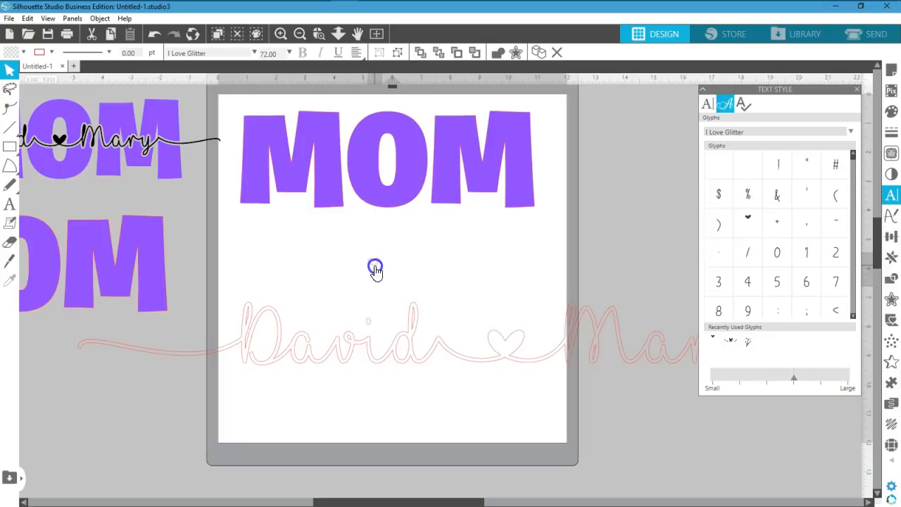
# Step: Put the heart above the first name's i in place of its dot, enlarged to about 136 pt, and delete the old dot
pyautogui.moveTo(369, 321); pyautogui.dragTo(417, 278)
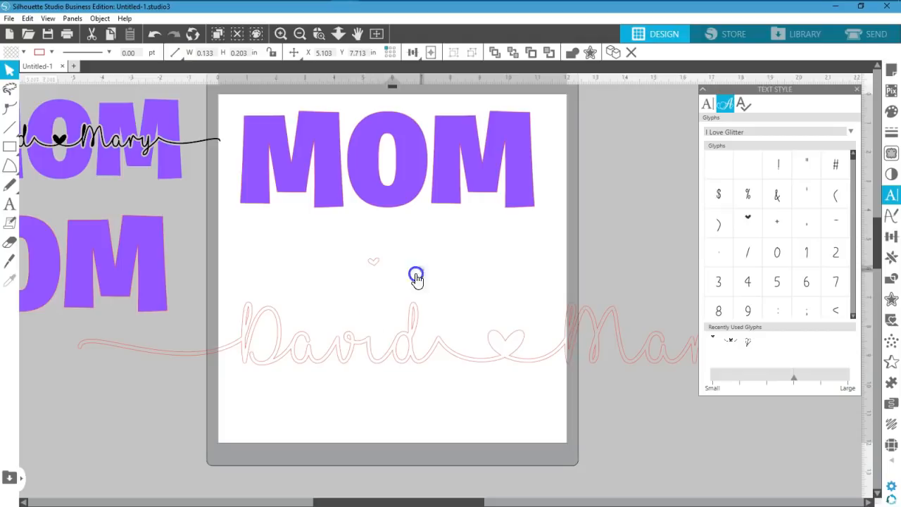
pyautogui.click(376, 274)
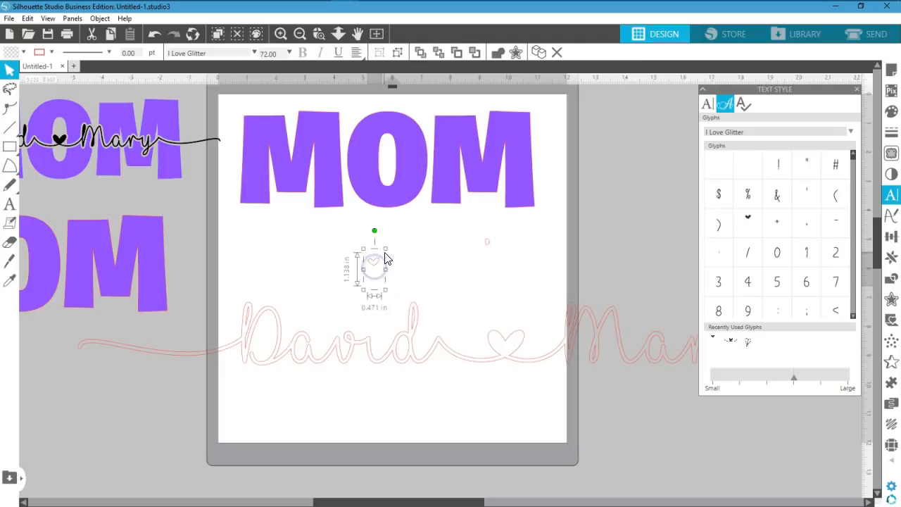
pyautogui.moveTo(385, 248); pyautogui.dragTo(369, 318)
pyautogui.click(479, 244)
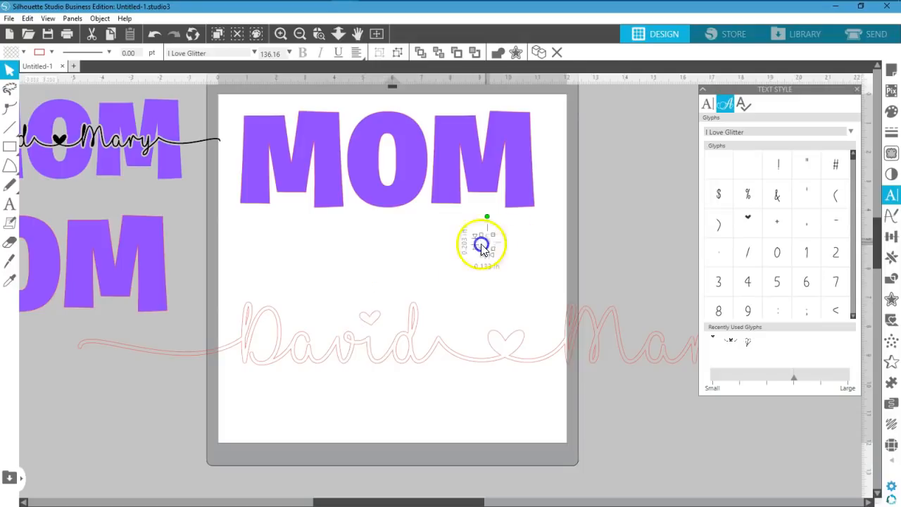
pyautogui.press('Delete')
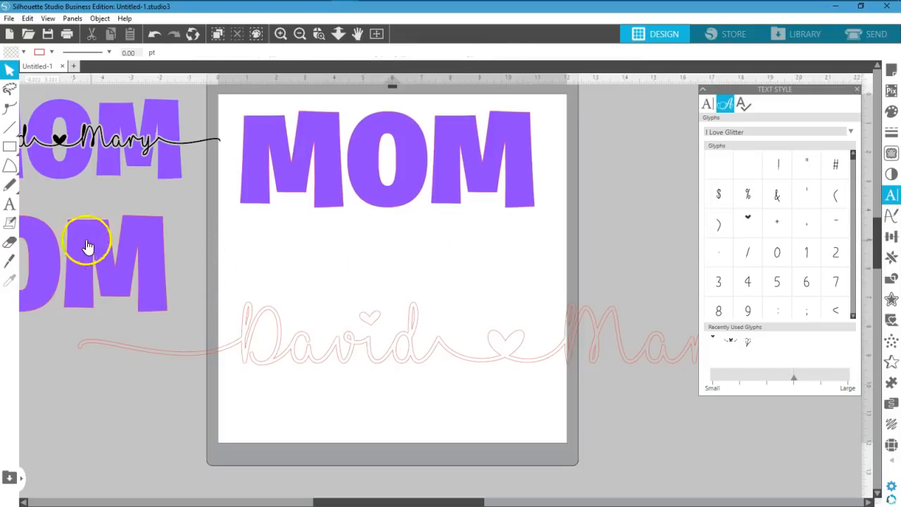
# Step: Add a new text "a" below MOM and replace its highlighted letter with the small I Love Glitter heart glyph
pyautogui.click(10, 204)
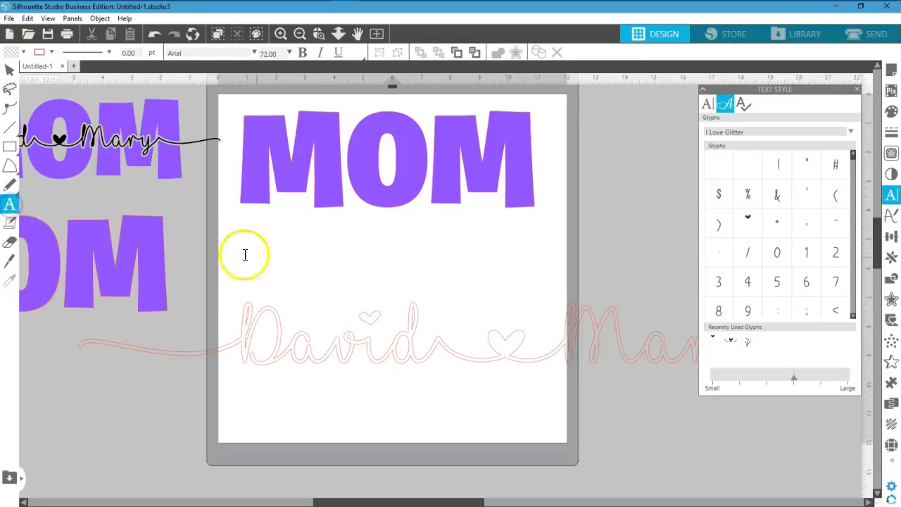
pyautogui.click(361, 255)
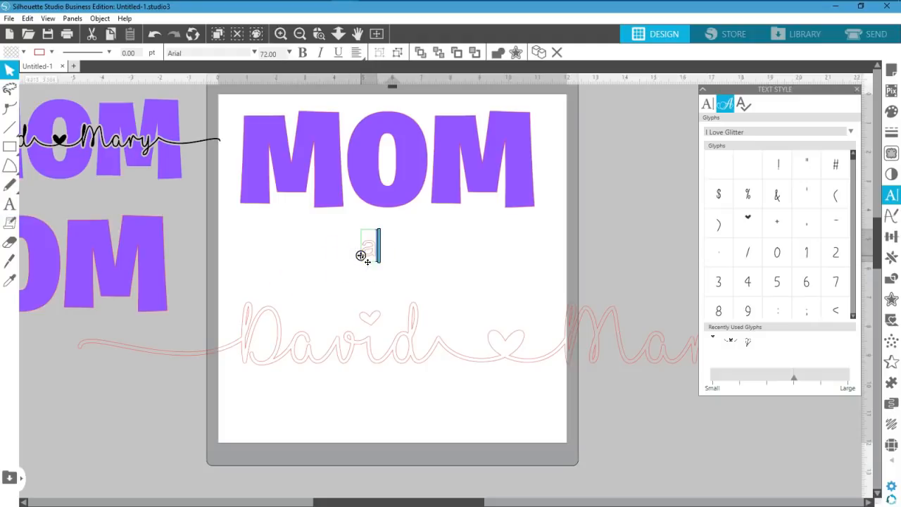
pyautogui.click(450, 262)
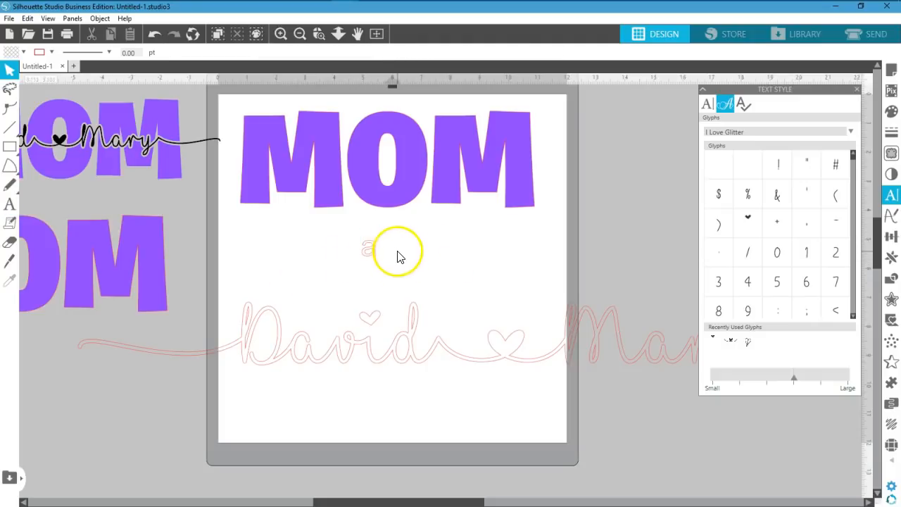
pyautogui.click(371, 255)
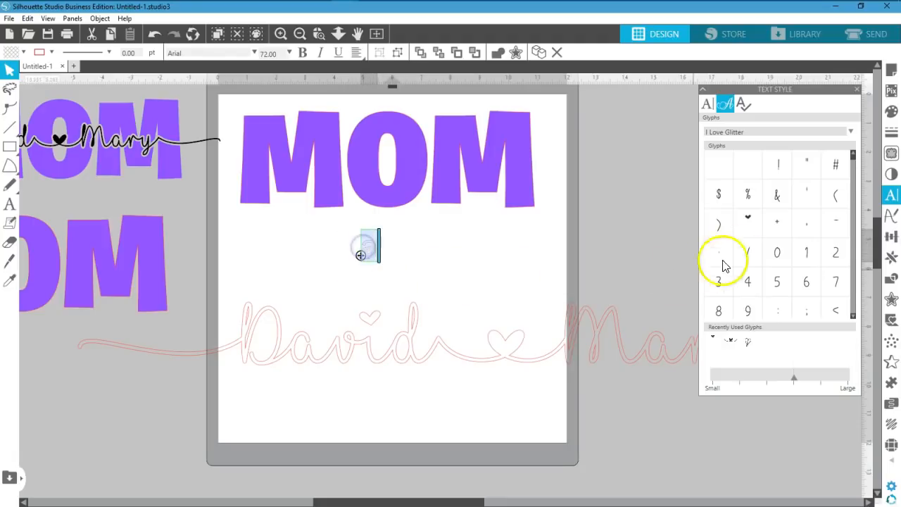
pyautogui.click(750, 219)
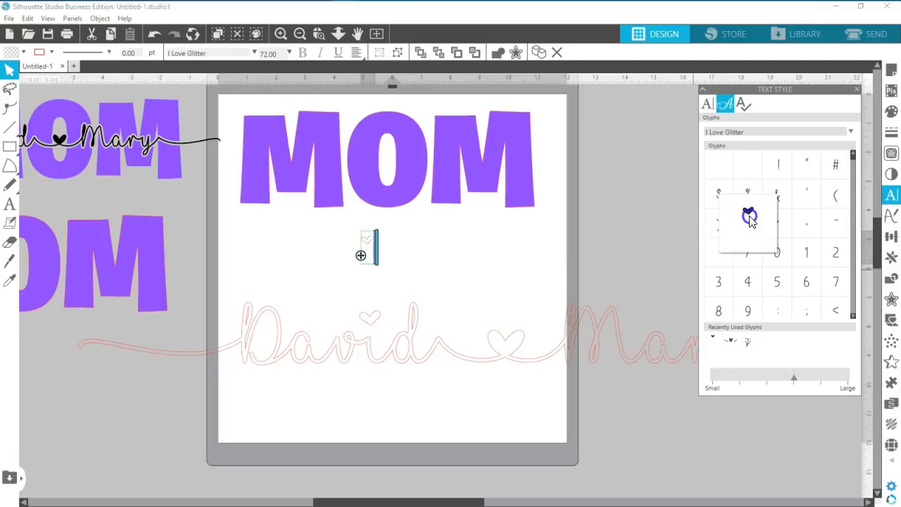
# Step: Insert the I Love Glitter glyphs 4501,+/445 after the heart in the new text below MOM
pyautogui.click(748, 282)
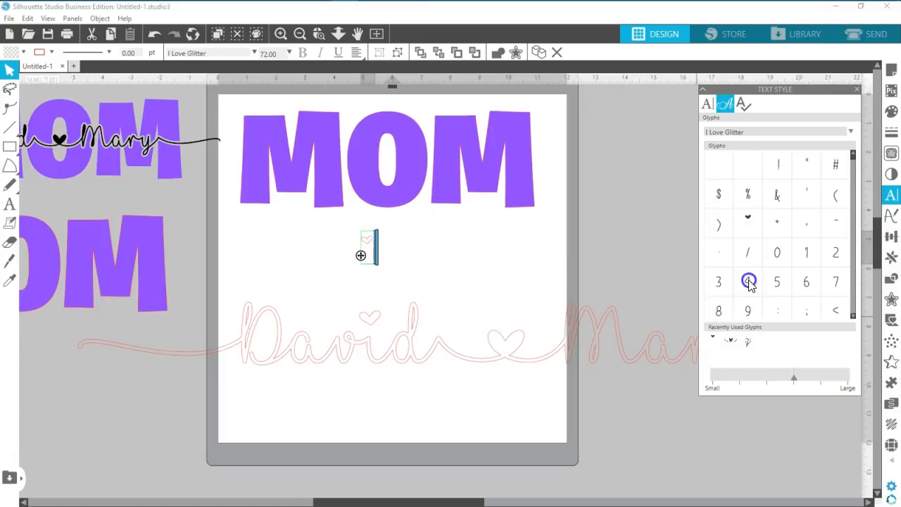
pyautogui.click(777, 282)
pyautogui.click(778, 252)
pyautogui.click(806, 252)
pyautogui.click(805, 224)
pyautogui.click(765, 231)
pyautogui.click(749, 255)
pyautogui.click(749, 283)
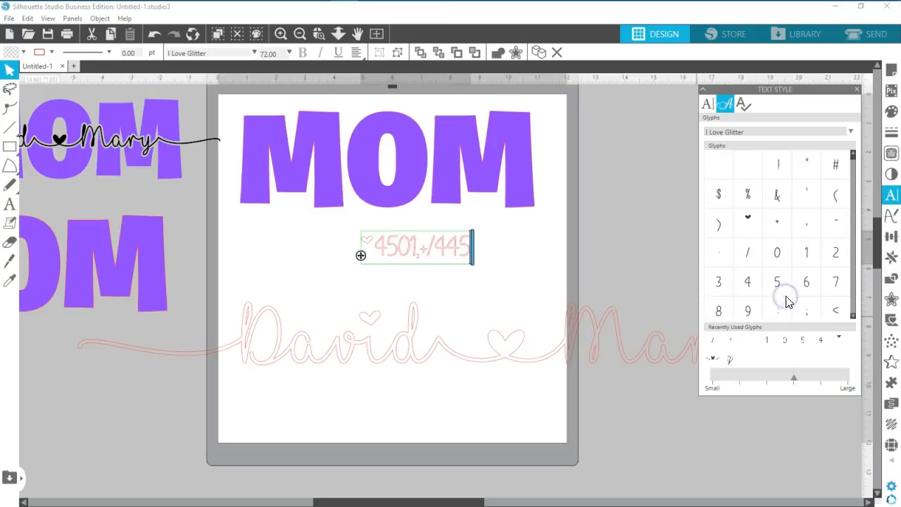
# Step: Delete the text of heart and number glyphs below MOM
pyautogui.click(647, 266)
pyautogui.click(452, 245)
pyautogui.press('Delete')
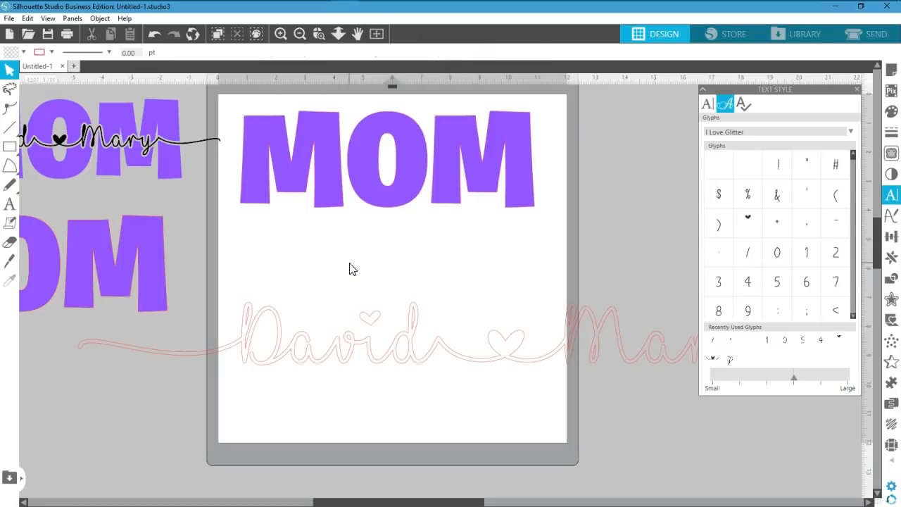
# Step: Release the compound path of the connected names outline, then deselect it
pyautogui.moveTo(375, 323); pyautogui.dragTo(374, 322)
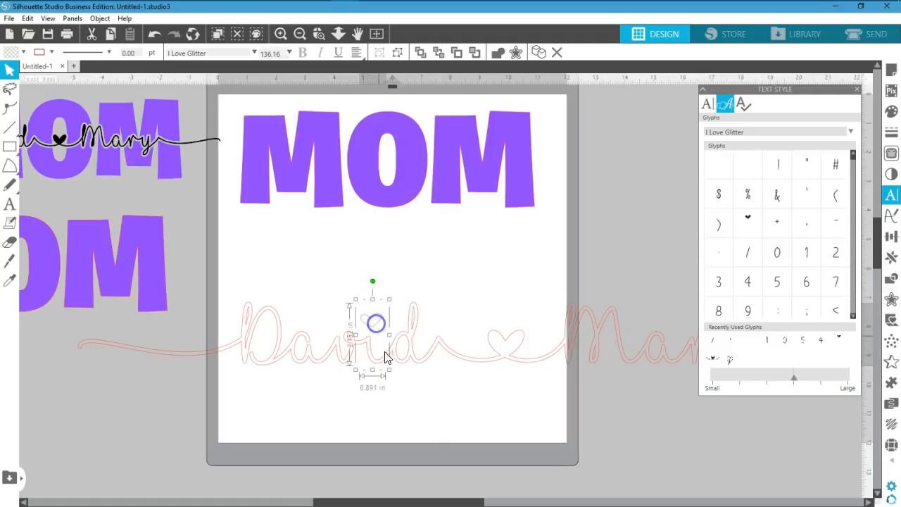
pyautogui.moveTo(384, 502); pyautogui.dragTo(424, 491)
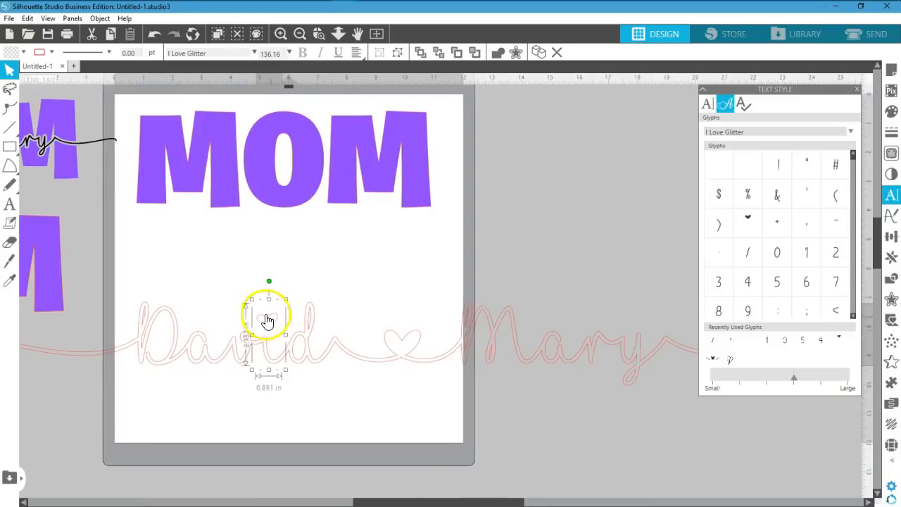
pyautogui.click(349, 376)
pyautogui.click(357, 362)
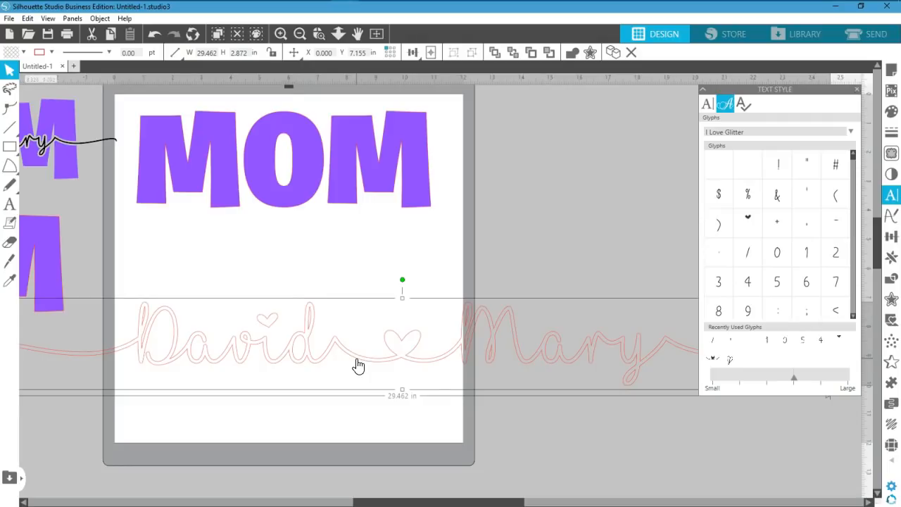
pyautogui.rightClick(357, 362)
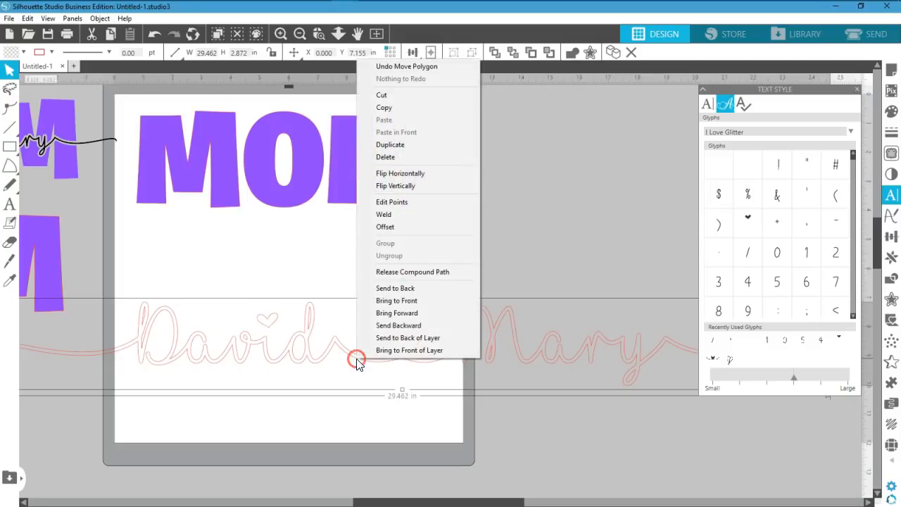
pyautogui.click(417, 274)
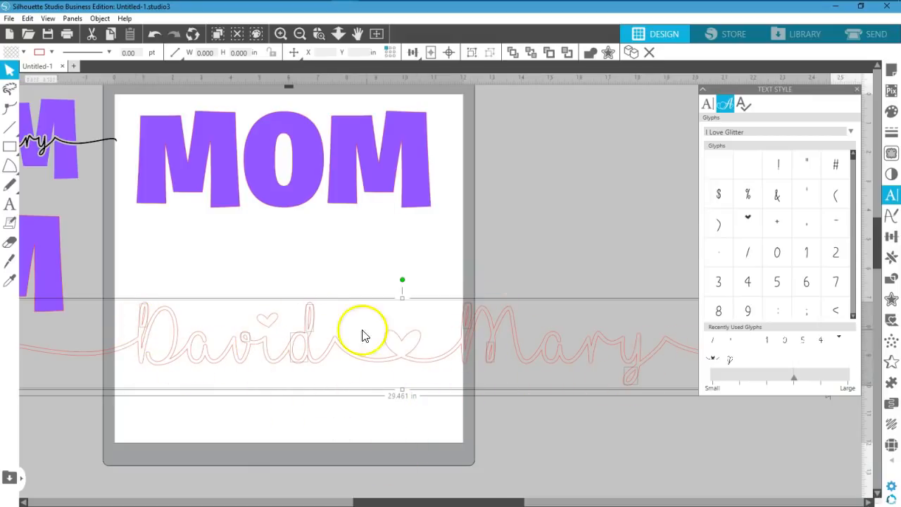
pyautogui.click(179, 395)
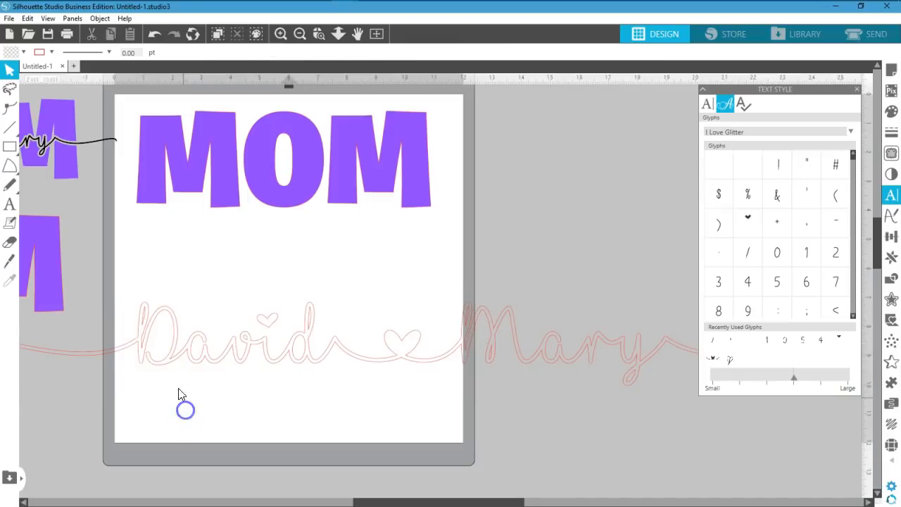
# Step: Move the narrow inner pieces of the letter strokes in both names down to the page's lower edge
pyautogui.click(138, 333)
pyautogui.moveTo(138, 334); pyautogui.dragTo(195, 449)
pyautogui.moveTo(245, 337); pyautogui.dragTo(192, 437)
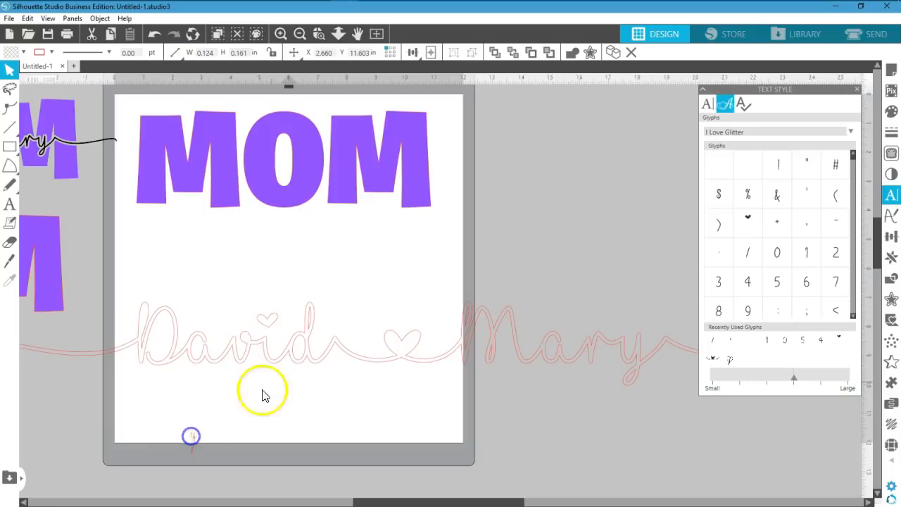
pyautogui.moveTo(310, 325); pyautogui.dragTo(183, 440)
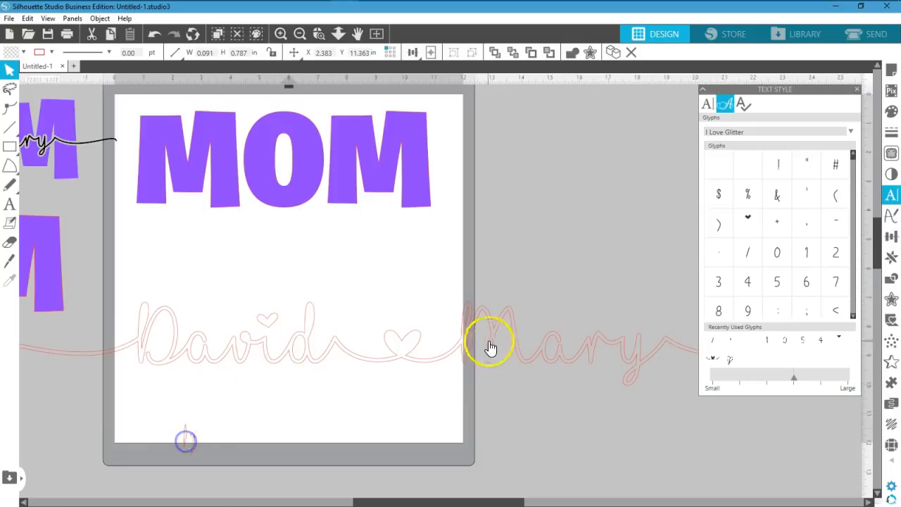
pyautogui.moveTo(463, 328); pyautogui.dragTo(216, 453)
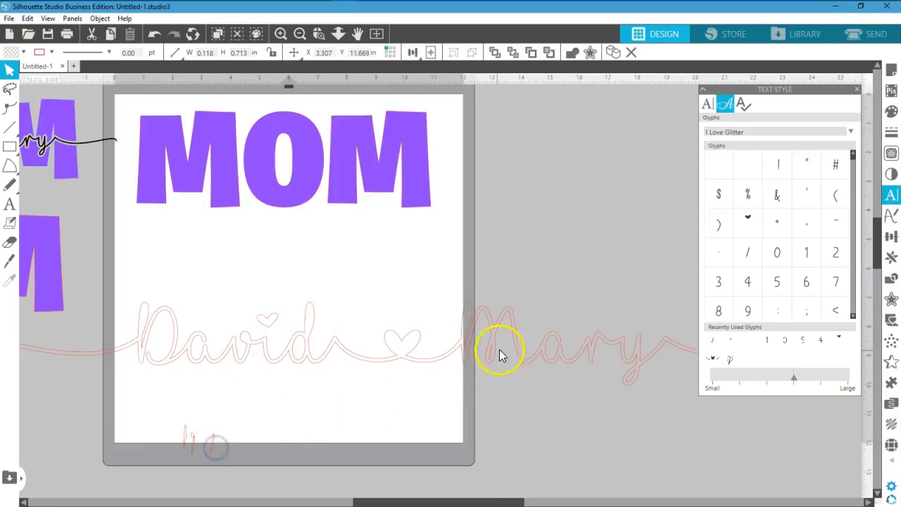
pyautogui.moveTo(493, 362); pyautogui.dragTo(230, 456)
pyautogui.click(530, 384)
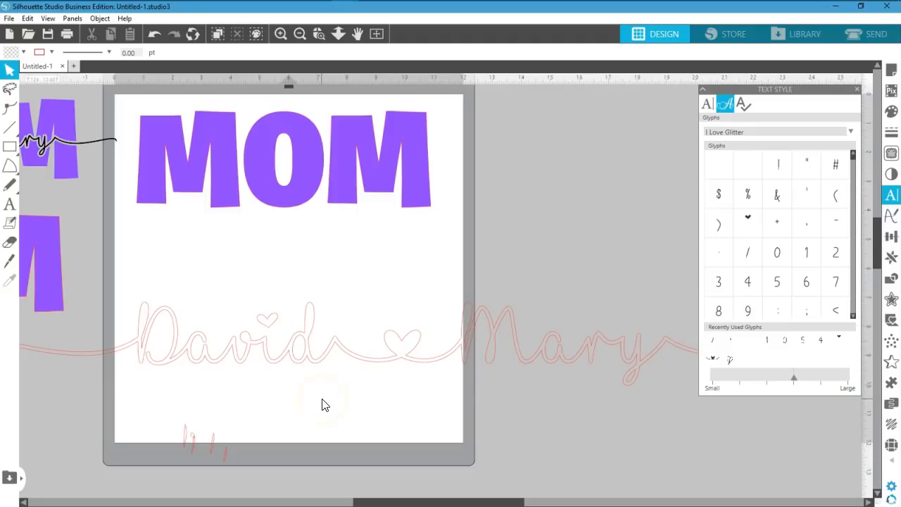
# Step: Make the names and the heart above the i one compound path, and delete the inner pieces at the page's lower edge
pyautogui.click(254, 370)
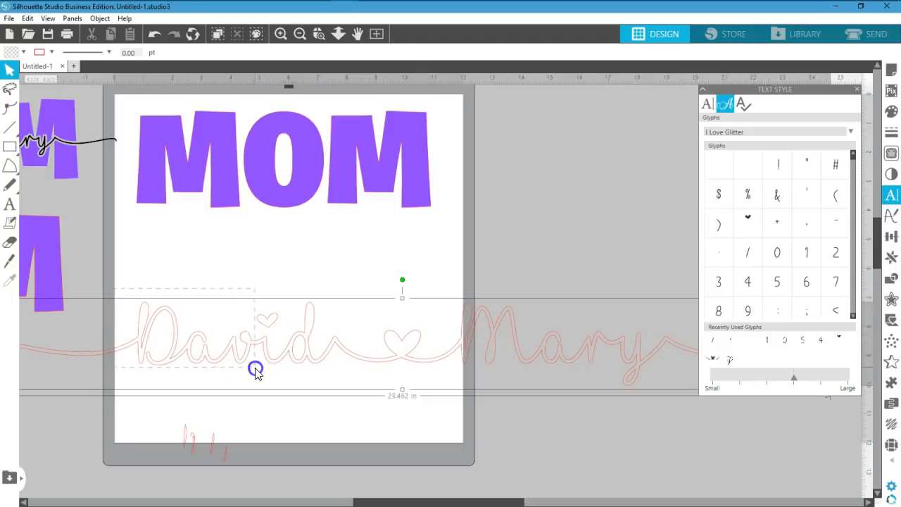
pyautogui.moveTo(539, 382); pyautogui.dragTo(662, 392)
pyautogui.click(115, 265)
pyautogui.moveTo(115, 297); pyautogui.dragTo(641, 393)
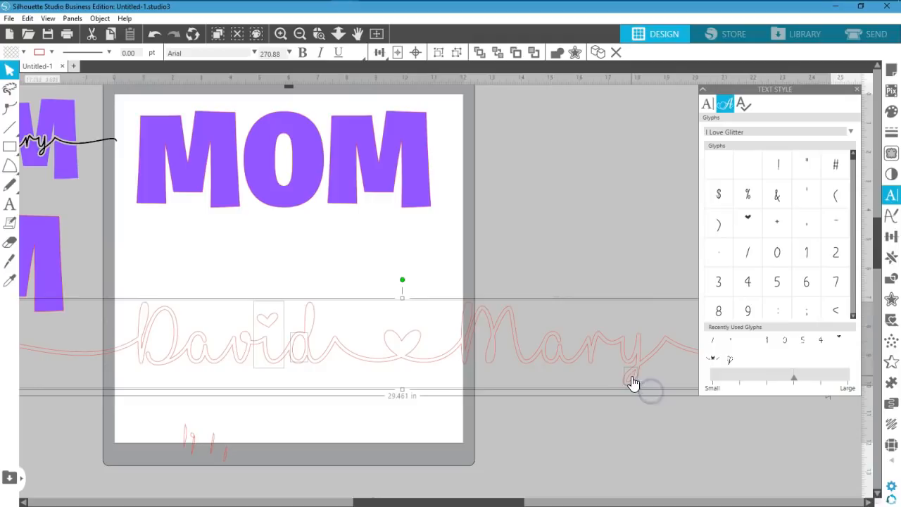
pyautogui.rightClick(303, 343)
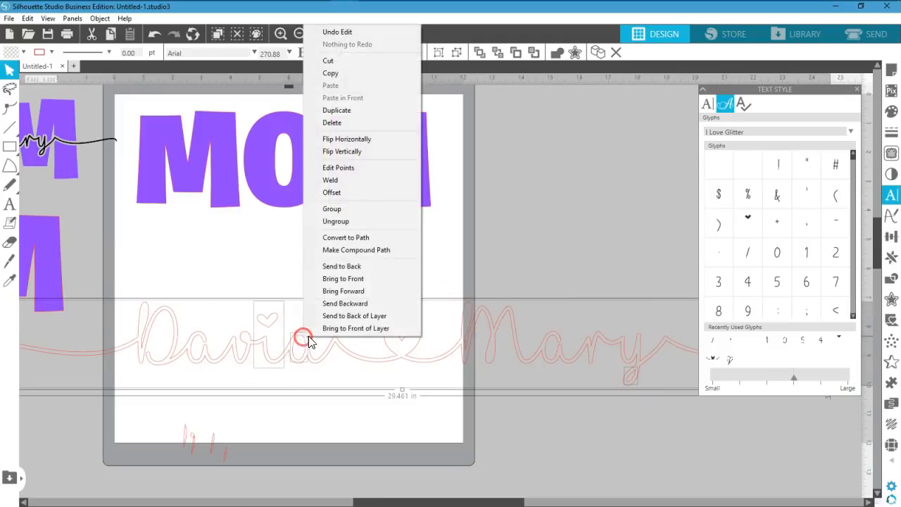
pyautogui.click(353, 251)
pyautogui.moveTo(284, 436); pyautogui.dragTo(109, 481)
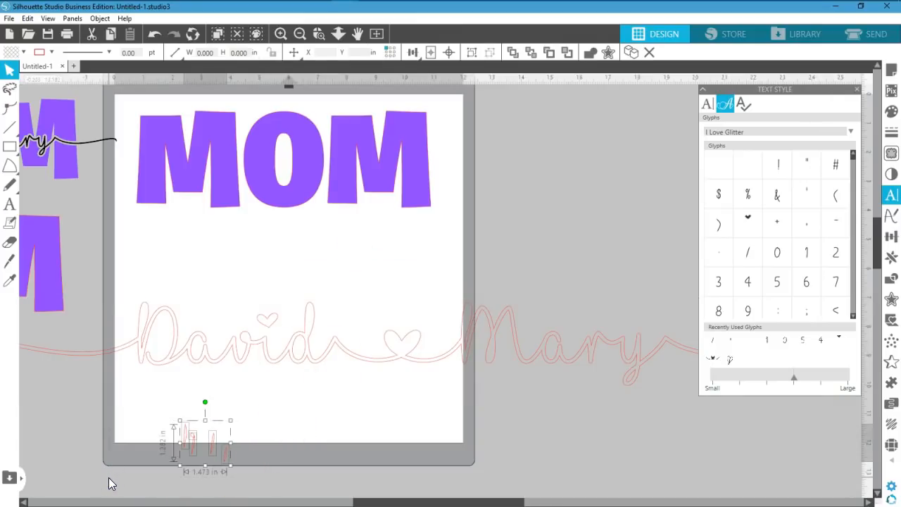
pyautogui.press('Delete')
# Step: Shrink the names to about 18.8 in wide and move MOM down to the middle of the page
pyautogui.click(318, 360)
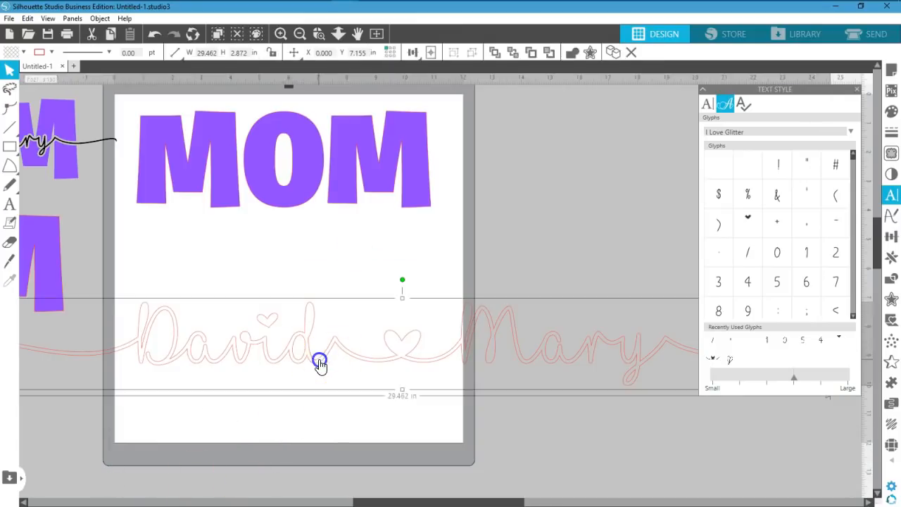
pyautogui.click(376, 34)
pyautogui.moveTo(128, 401); pyautogui.dragTo(433, 353)
pyautogui.moveTo(581, 336); pyautogui.dragTo(350, 358)
pyautogui.click(404, 275)
pyautogui.moveTo(452, 216); pyautogui.dragTo(461, 288)
# Step: Shrink the names to about 15.1 in wide and place them across the middle of MOM
pyautogui.click(474, 371)
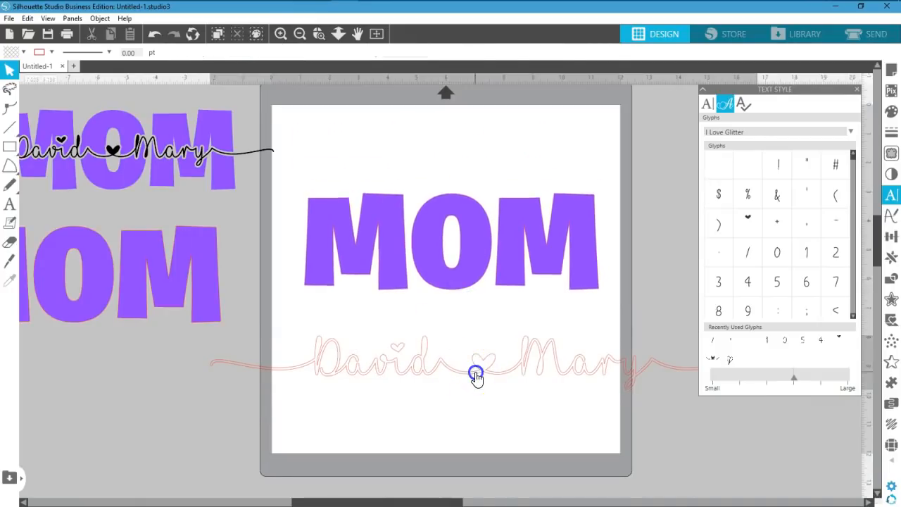
pyautogui.moveTo(598, 369); pyautogui.dragTo(531, 382)
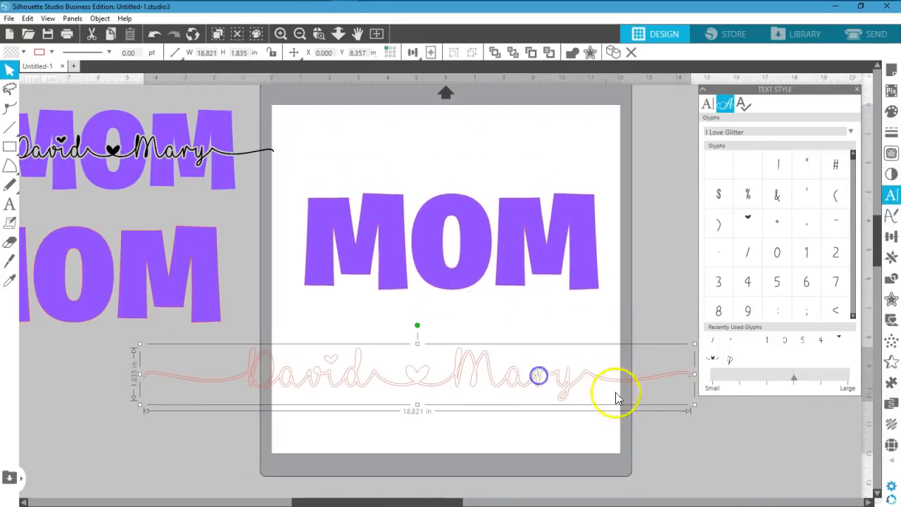
pyautogui.moveTo(692, 405); pyautogui.dragTo(592, 382)
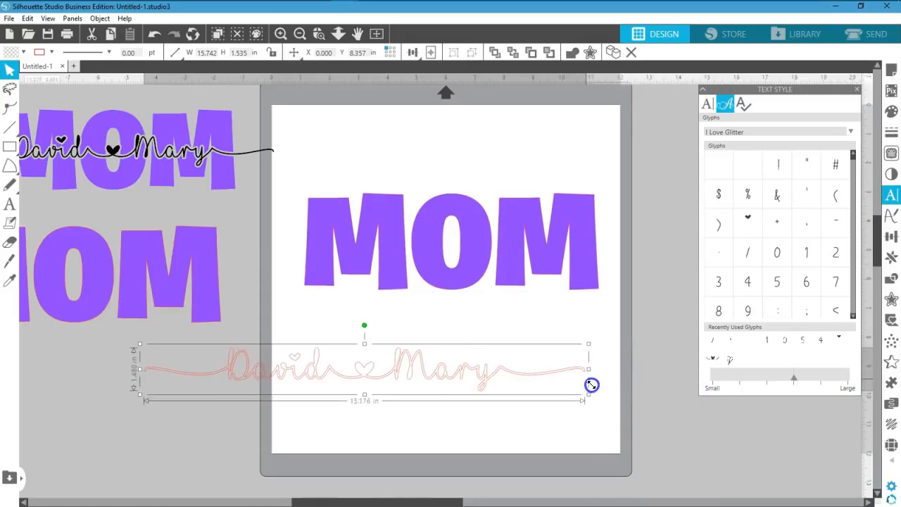
pyautogui.moveTo(483, 378); pyautogui.dragTo(566, 260)
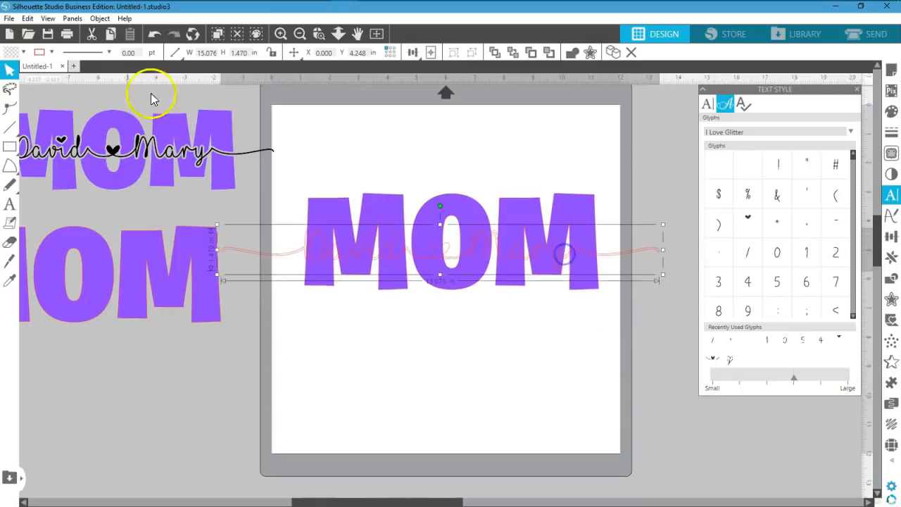
# Step: Fill the names with black
pyautogui.click(22, 54)
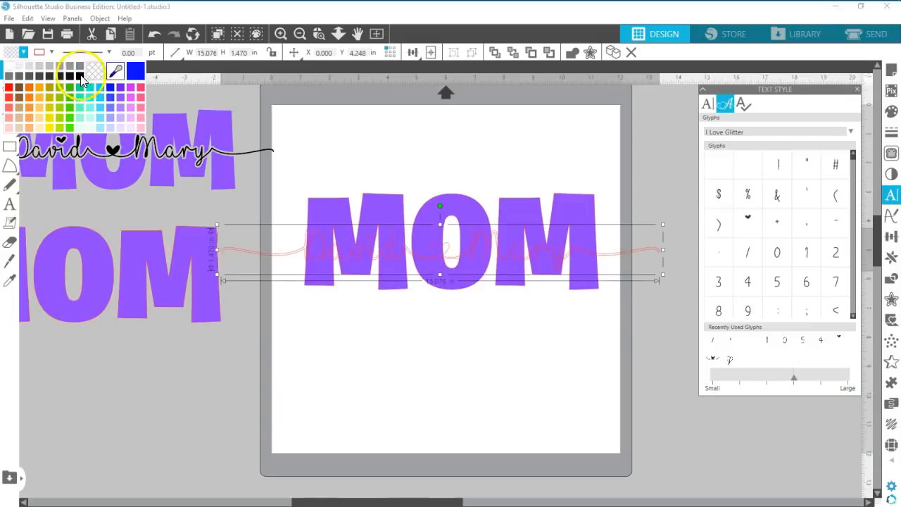
pyautogui.click(74, 76)
pyautogui.click(386, 316)
# Step: Place the joining heart inside MOM's O and shrink the names to about 13.9 in wide
pyautogui.moveTo(440, 248); pyautogui.dragTo(450, 250)
pyautogui.click(636, 256)
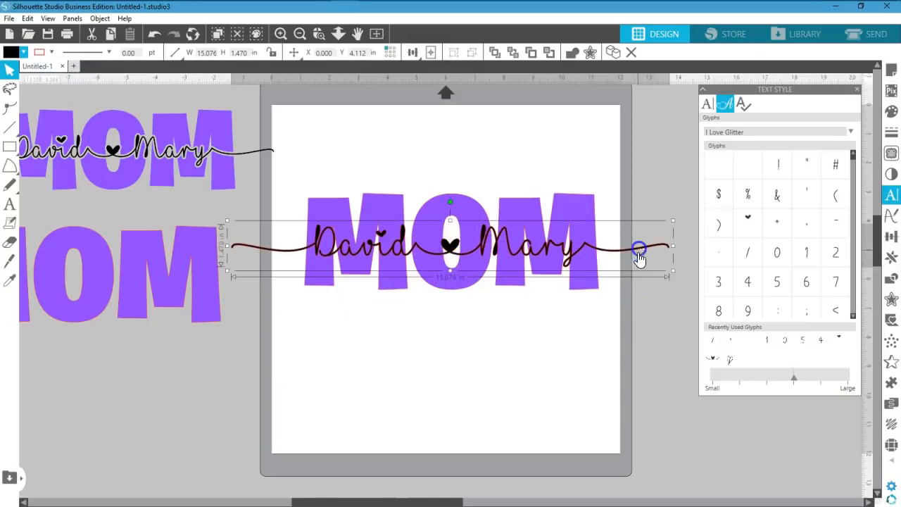
pyautogui.click(647, 269)
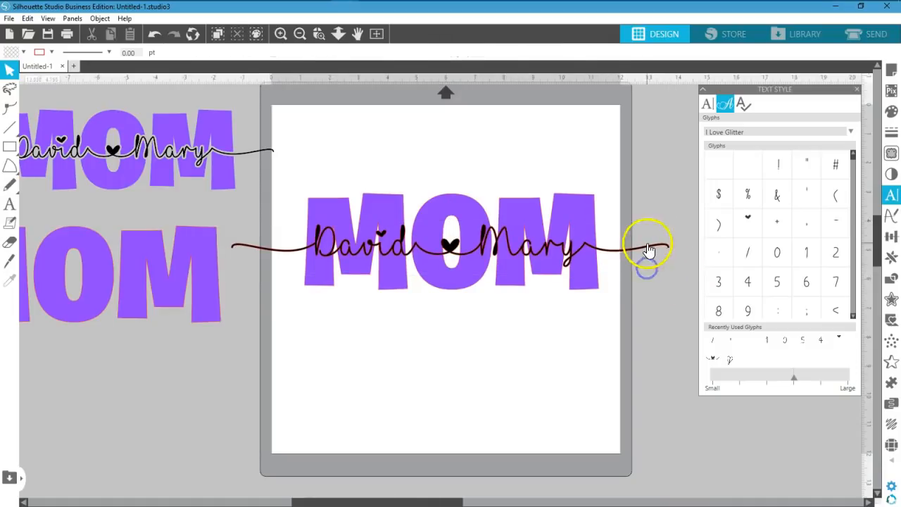
pyautogui.click(648, 250)
pyautogui.moveTo(675, 270); pyautogui.dragTo(623, 248)
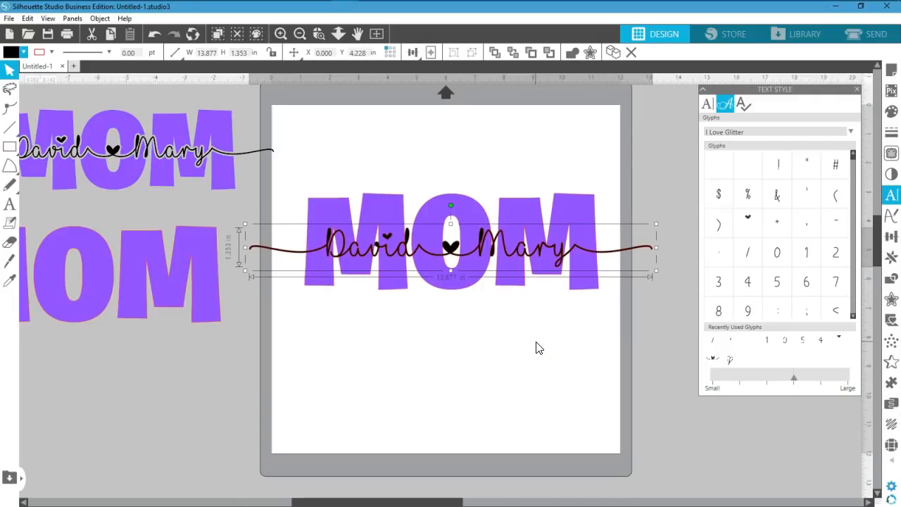
pyautogui.click(494, 323)
# Step: Separate the two parts by placing the names below MOM and moving MOM toward the page's upper edge
pyautogui.moveTo(448, 246); pyautogui.dragTo(459, 352)
pyautogui.click(402, 364)
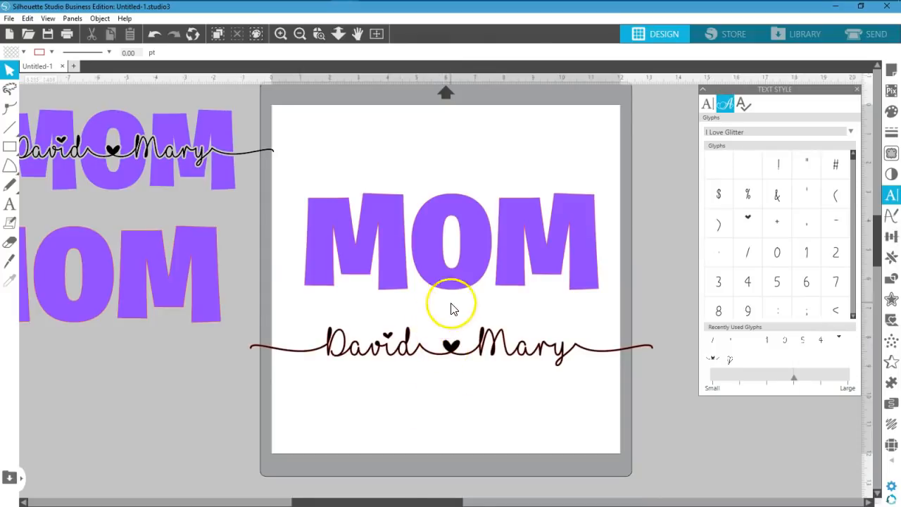
pyautogui.moveTo(455, 286); pyautogui.dragTo(446, 229)
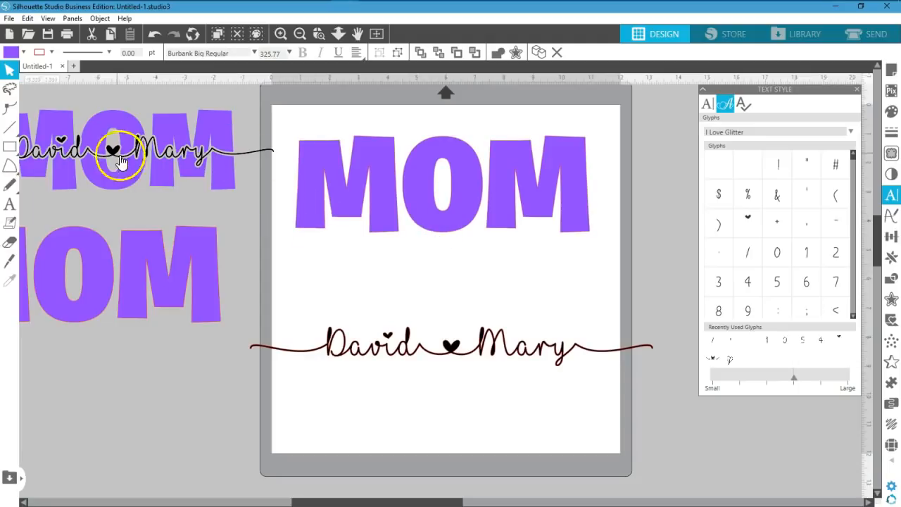
pyautogui.click(495, 357)
pyautogui.moveTo(497, 359); pyautogui.dragTo(493, 342)
pyautogui.click(493, 342)
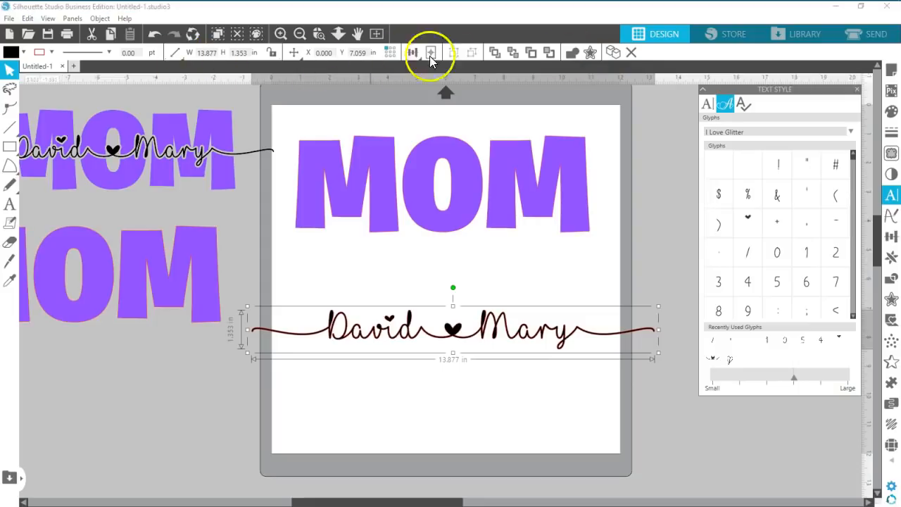
# Step: Try an outward offset of 0.125 in with rounded corners around the names
pyautogui.click(73, 19)
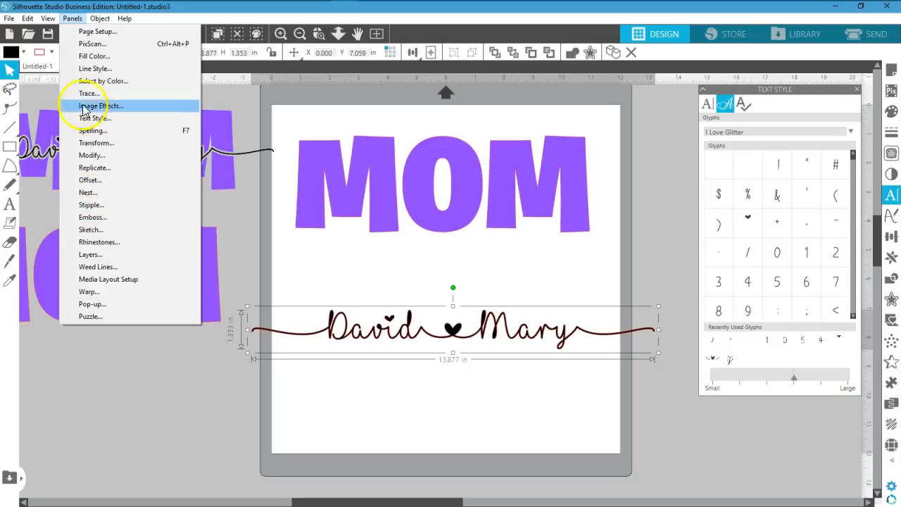
pyautogui.moveTo(98, 21)
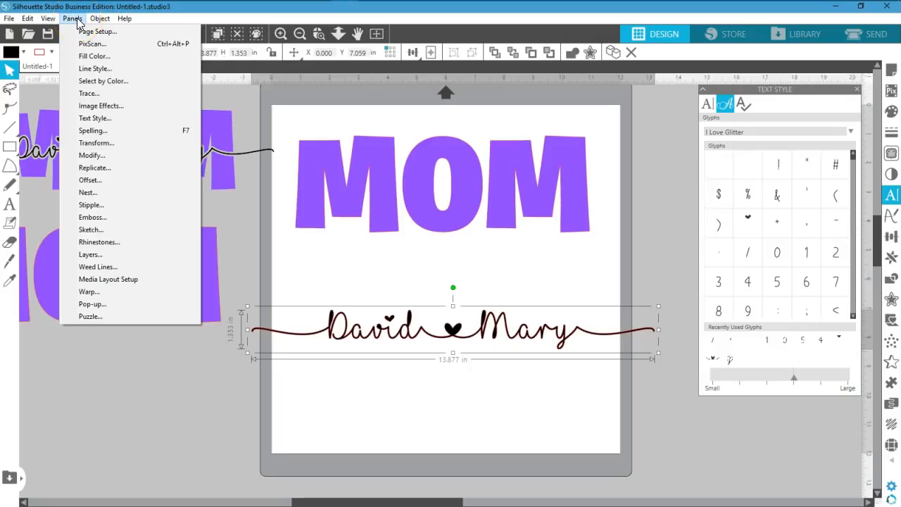
pyautogui.click(90, 181)
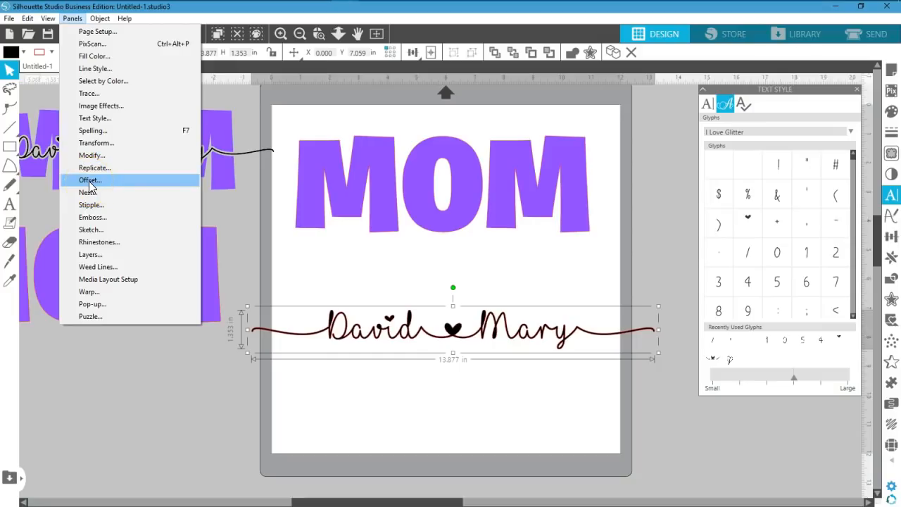
pyautogui.click(90, 183)
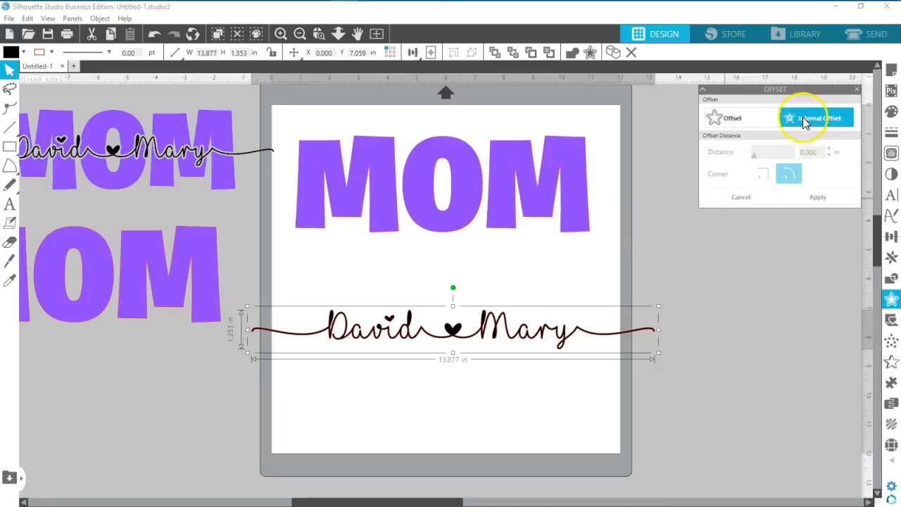
pyautogui.click(726, 119)
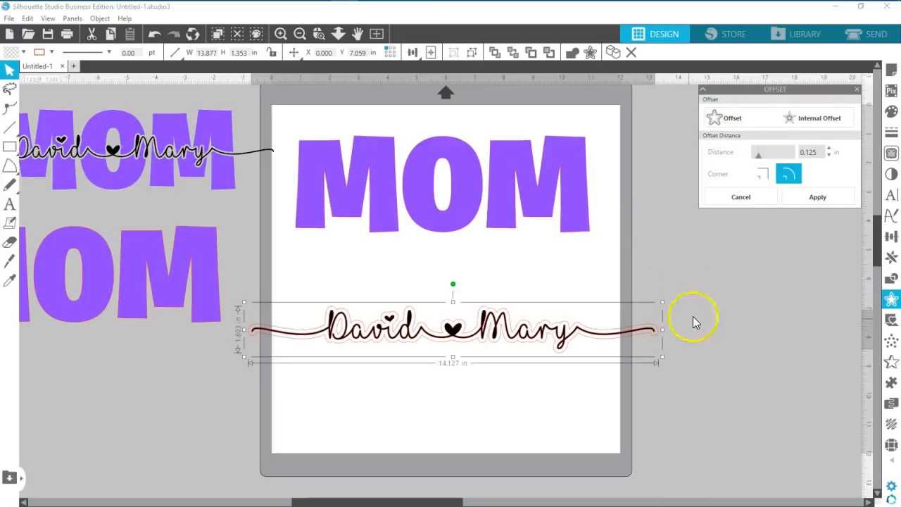
# Step: Close the offset settings, undo the offset around the names and select the names again
pyautogui.click(858, 90)
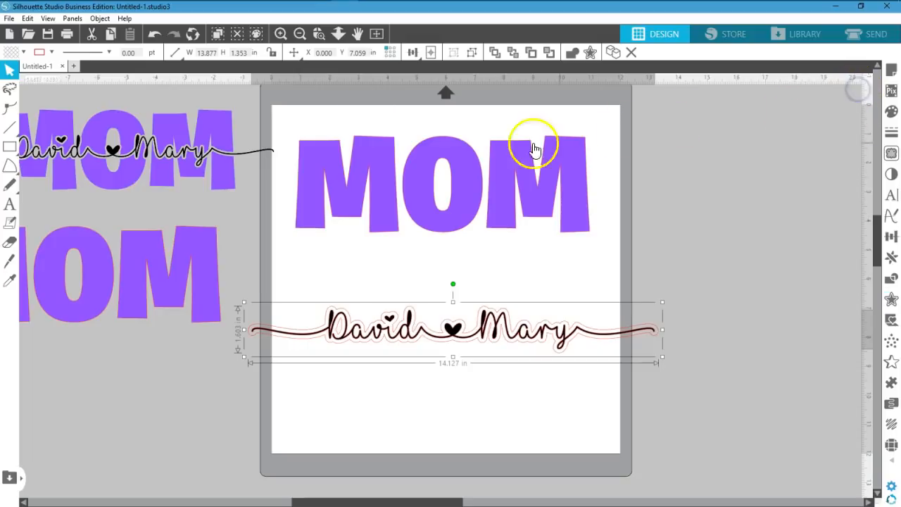
pyautogui.click(153, 34)
pyautogui.click(154, 34)
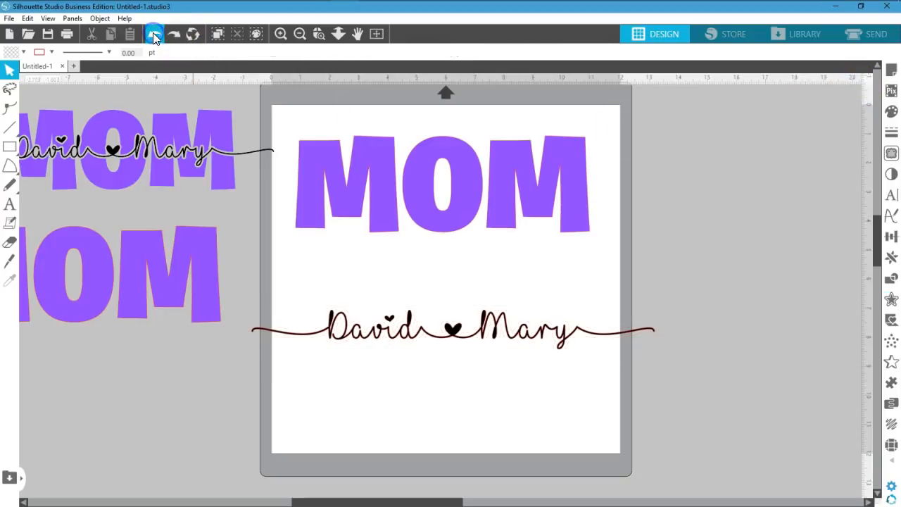
pyautogui.click(488, 339)
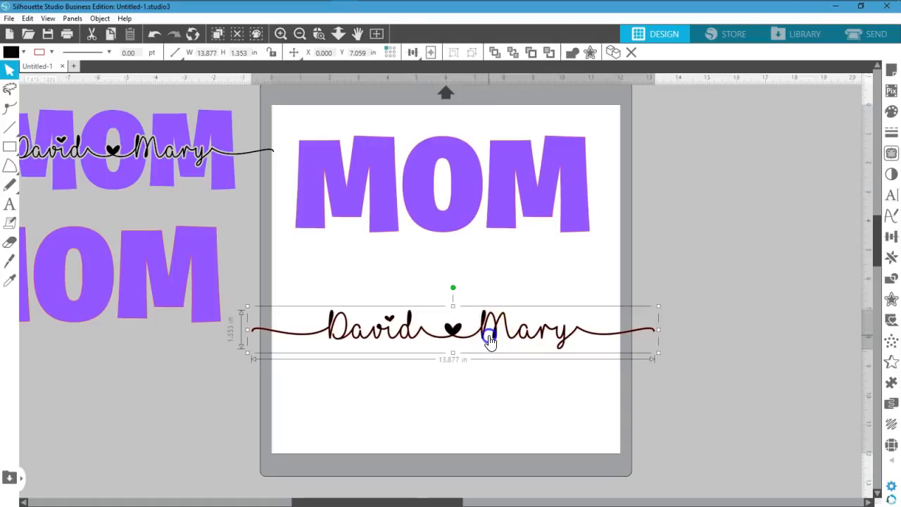
# Step: Offset the names outward by 0.050 in with rounded corners
pyautogui.click(589, 54)
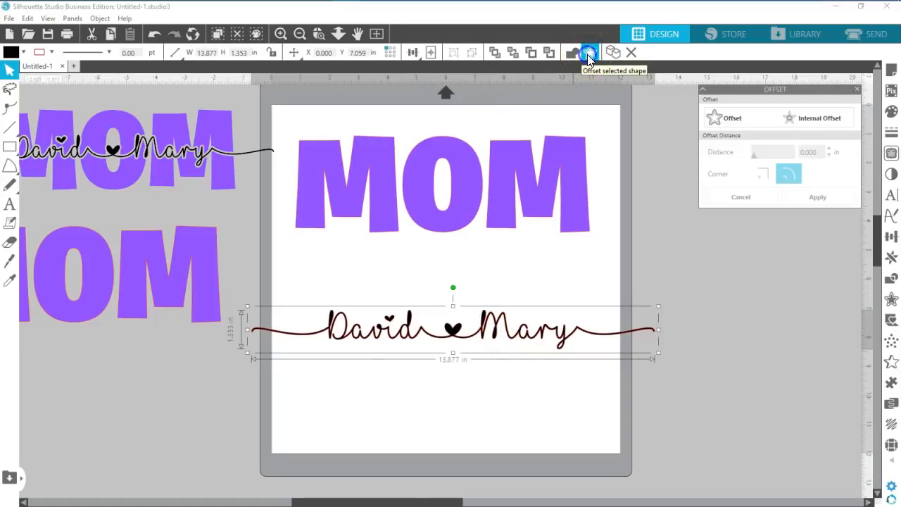
pyautogui.click(589, 54)
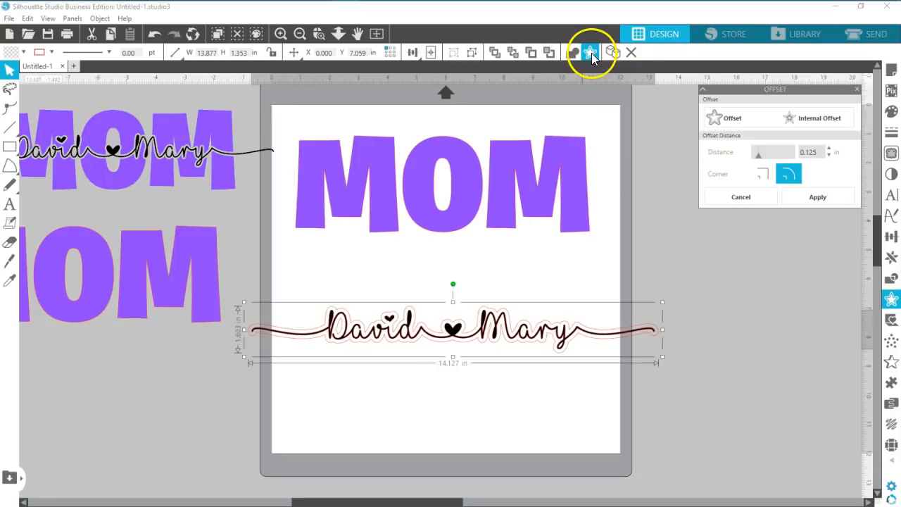
pyautogui.click(829, 155)
pyautogui.click(830, 155)
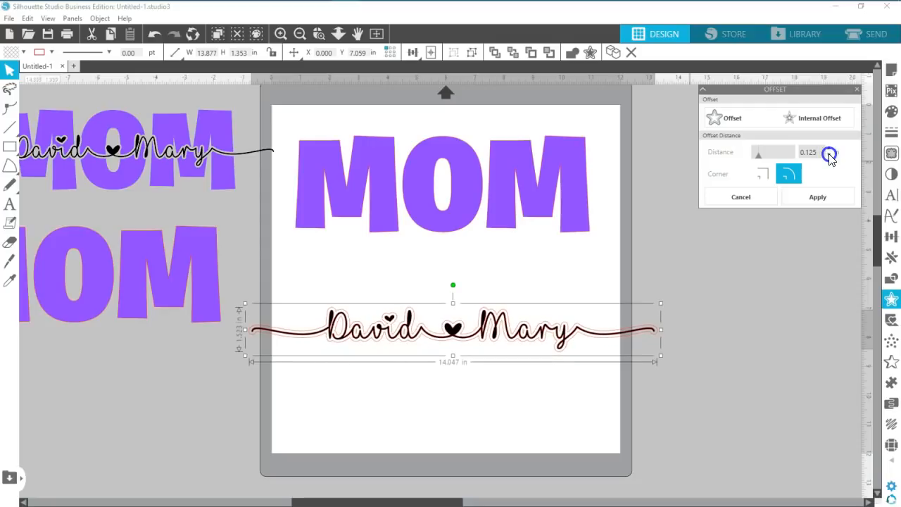
pyautogui.click(830, 155)
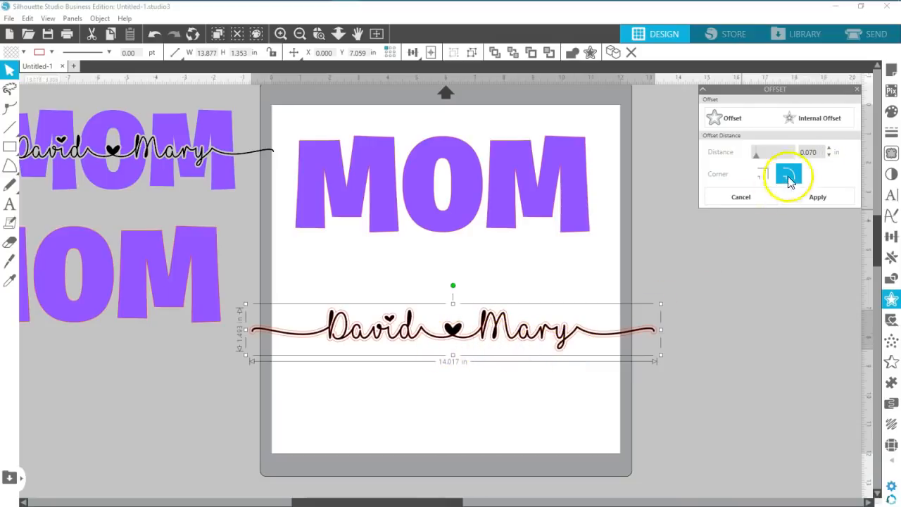
pyautogui.click(829, 155)
pyautogui.click(830, 158)
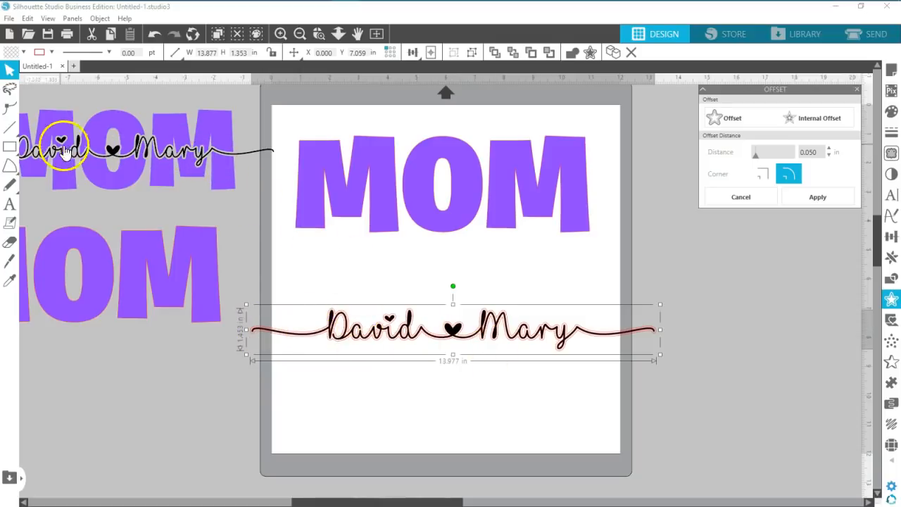
# Step: Move the black names below their offset outline and undo the stray move of the outline
pyautogui.click(454, 335)
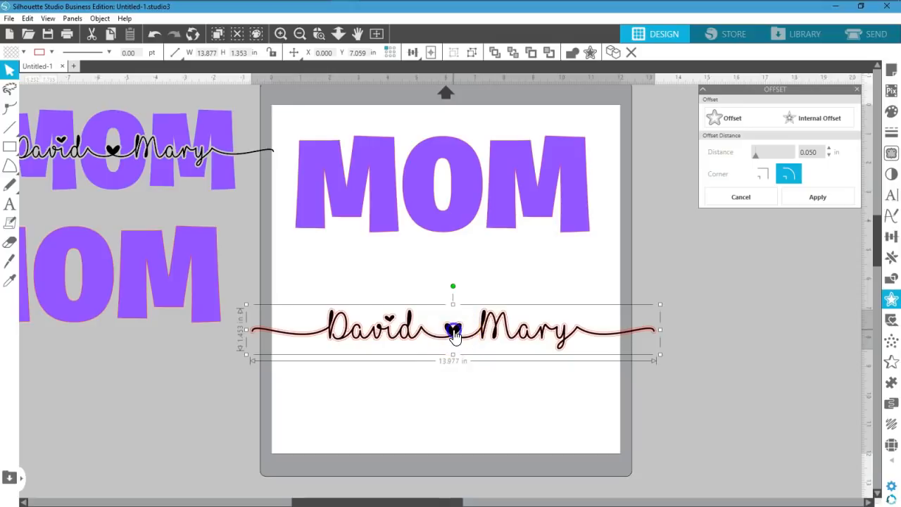
pyautogui.moveTo(441, 364); pyautogui.dragTo(454, 395)
pyautogui.click(9, 67)
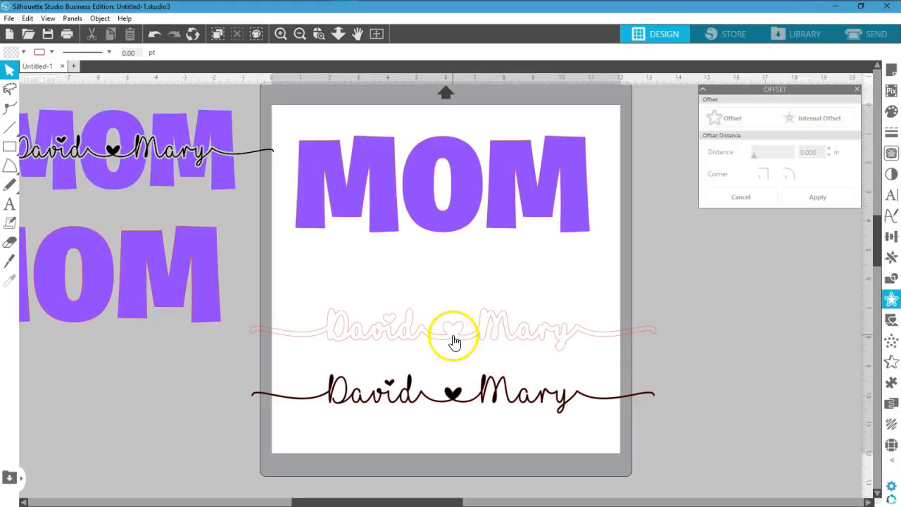
pyautogui.moveTo(443, 345); pyautogui.dragTo(468, 351)
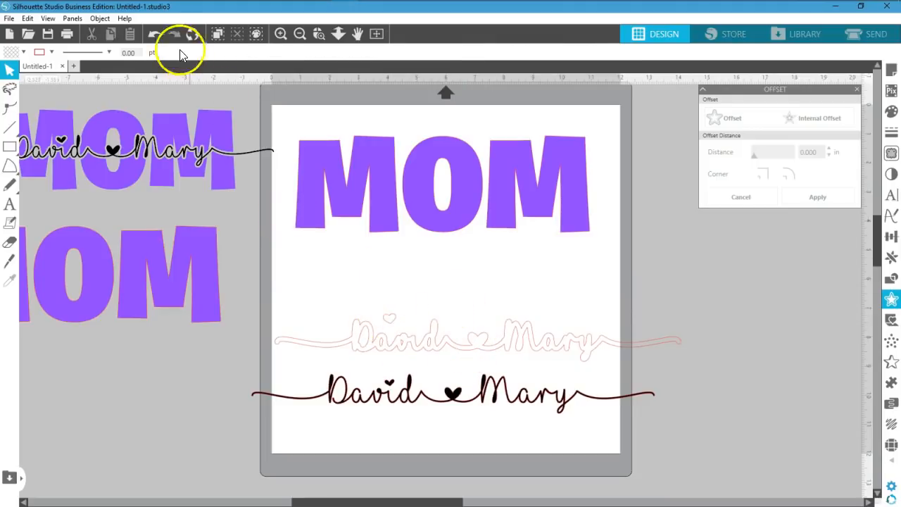
pyautogui.click(155, 34)
pyautogui.click(154, 34)
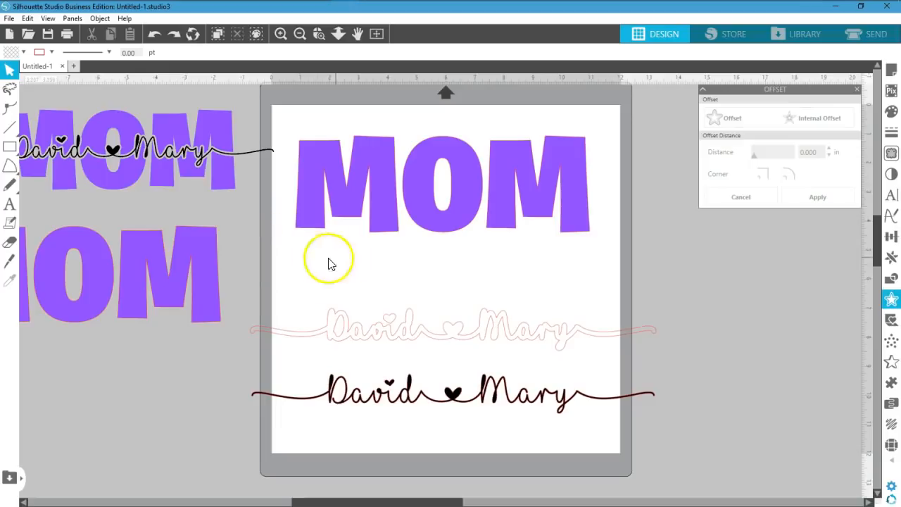
# Step: Release the offset outline's compound path and delete the small inner pieces inside the letters
pyautogui.rightClick(417, 343)
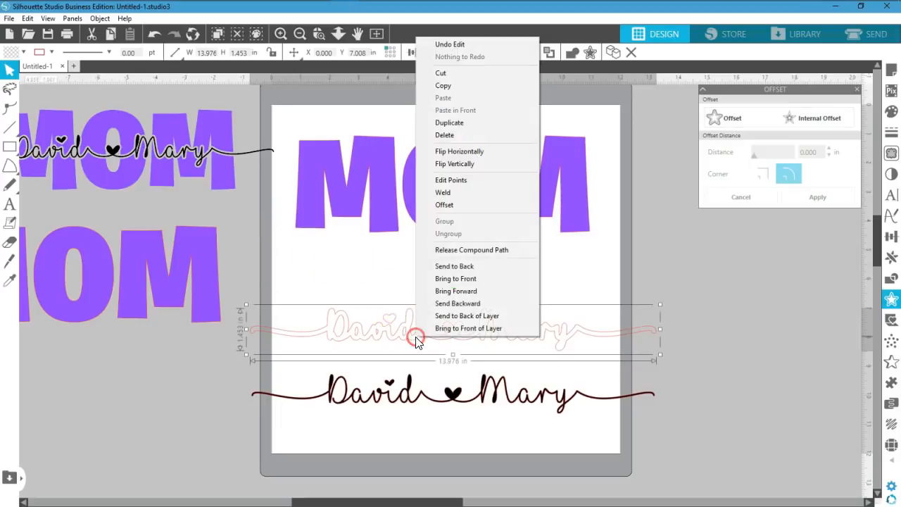
pyautogui.click(447, 251)
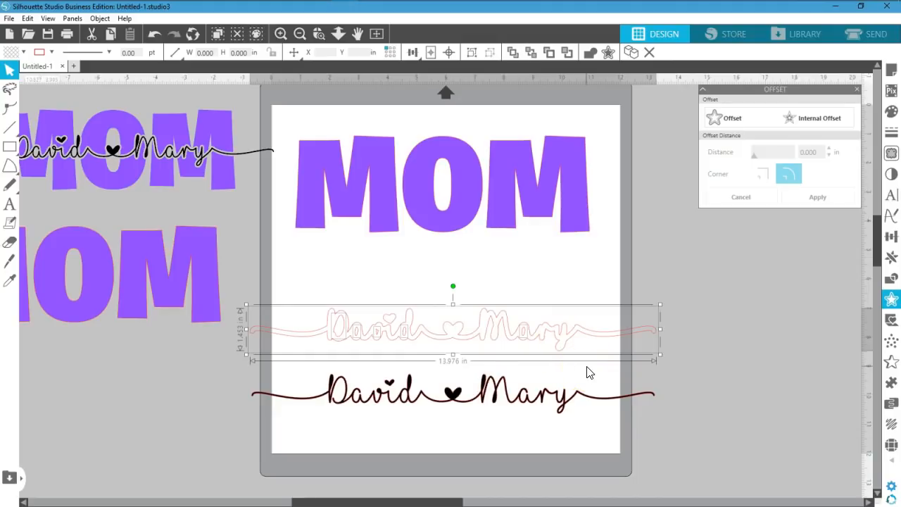
pyautogui.click(544, 304)
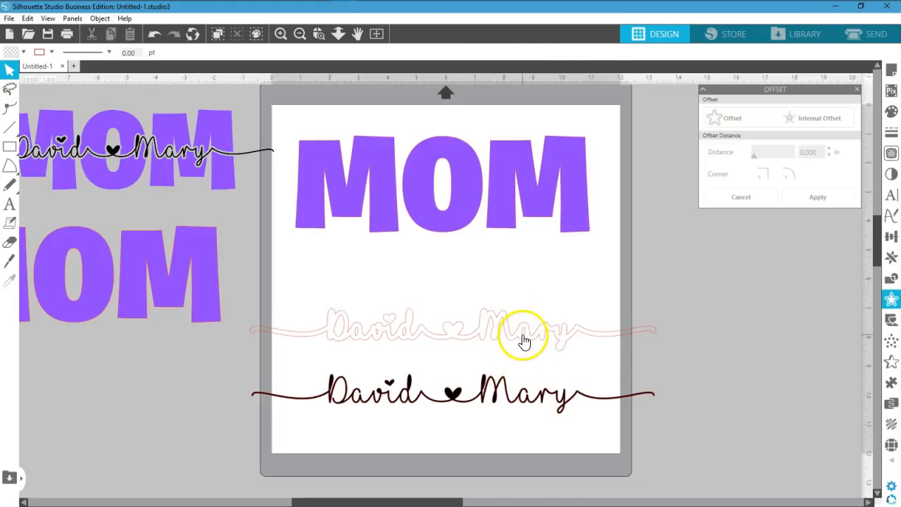
pyautogui.click(570, 323)
pyautogui.click(580, 285)
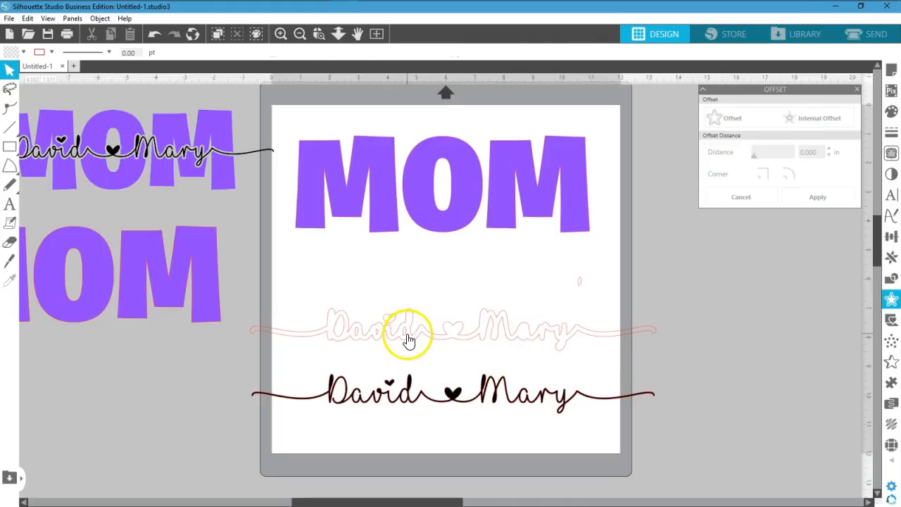
pyautogui.click(574, 286)
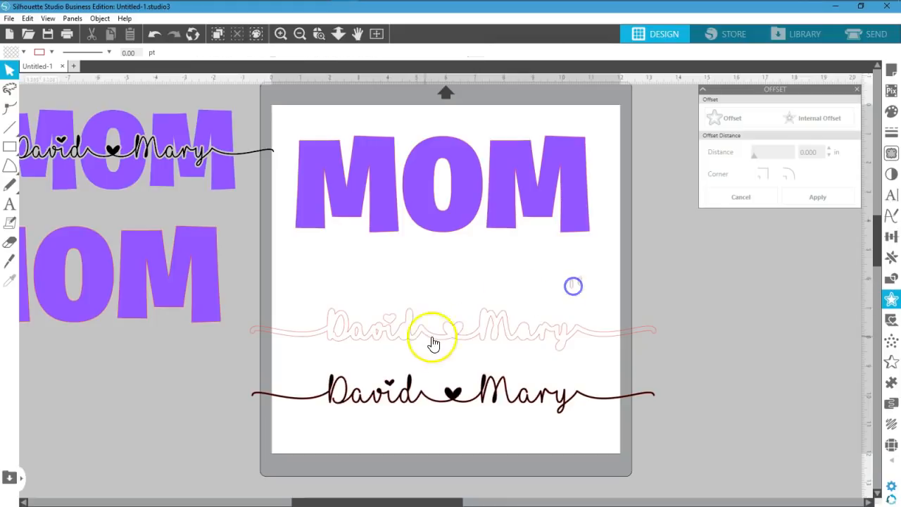
pyautogui.click(379, 338)
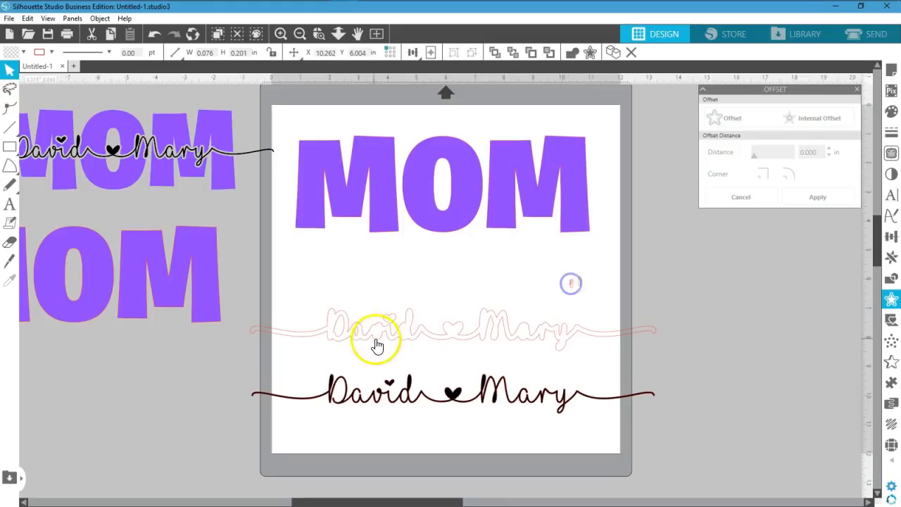
pyautogui.moveTo(357, 335); pyautogui.dragTo(539, 297)
pyautogui.press('Delete')
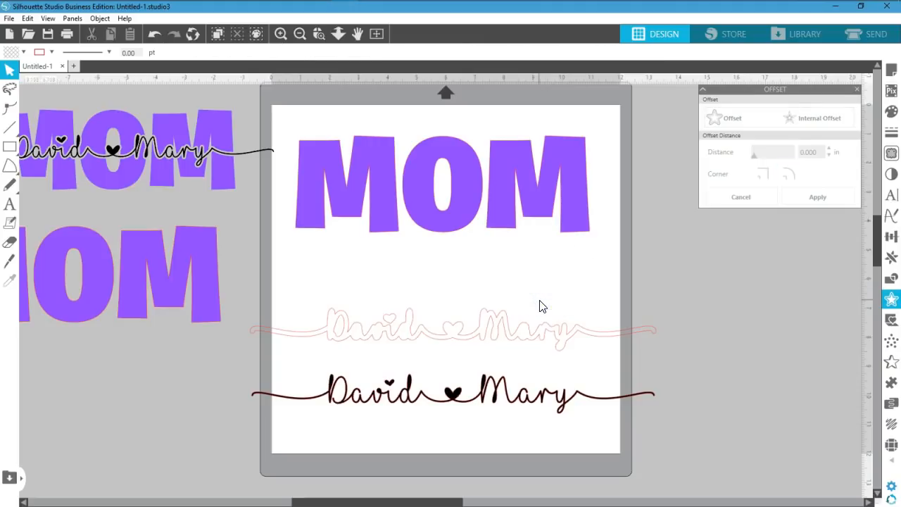
# Step: Make the remaining offset pieces into one compound path and fill it with turquoise
pyautogui.click(395, 341)
pyautogui.click(611, 351)
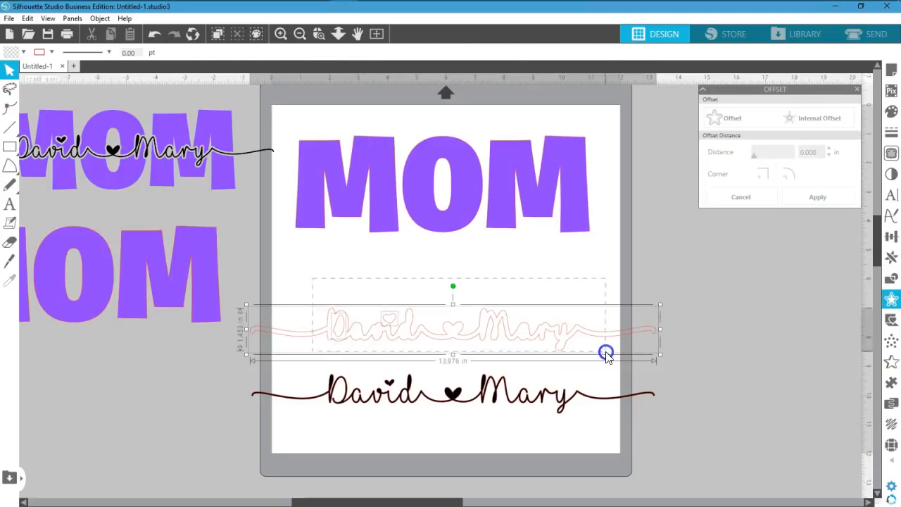
pyautogui.rightClick(534, 338)
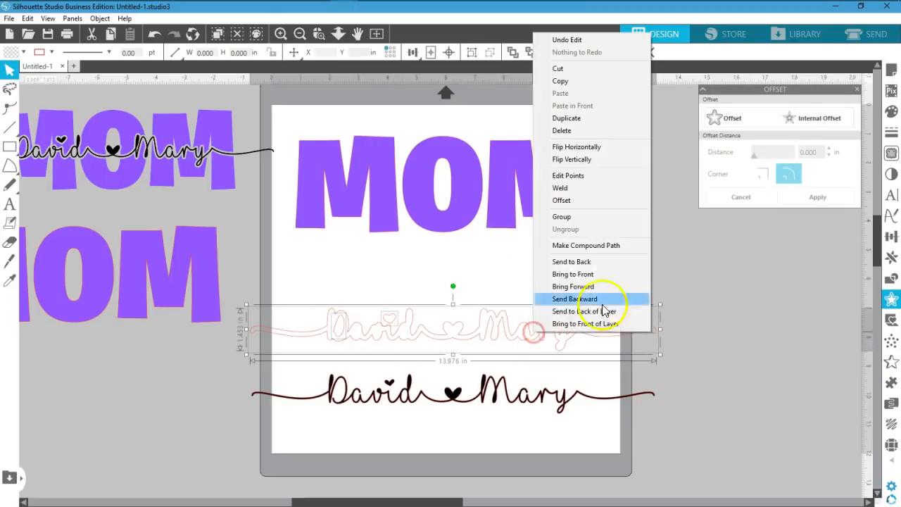
pyautogui.click(587, 245)
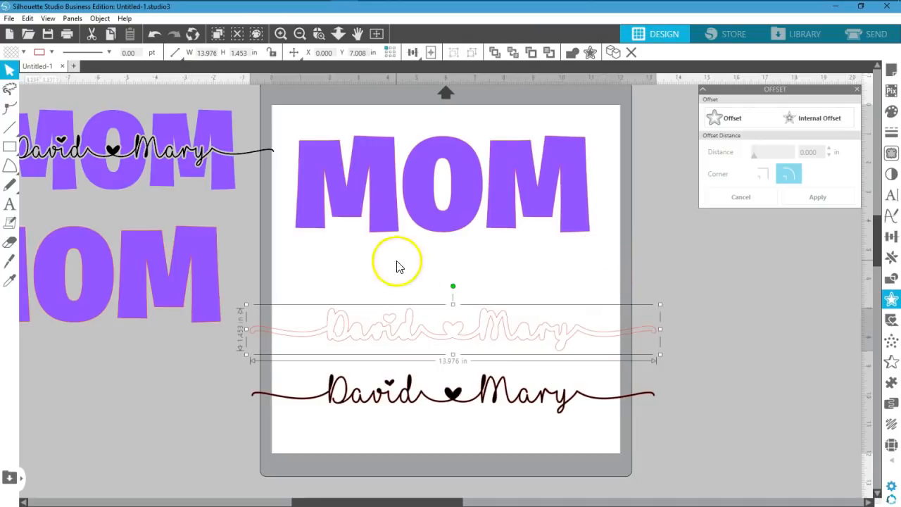
pyautogui.click(24, 53)
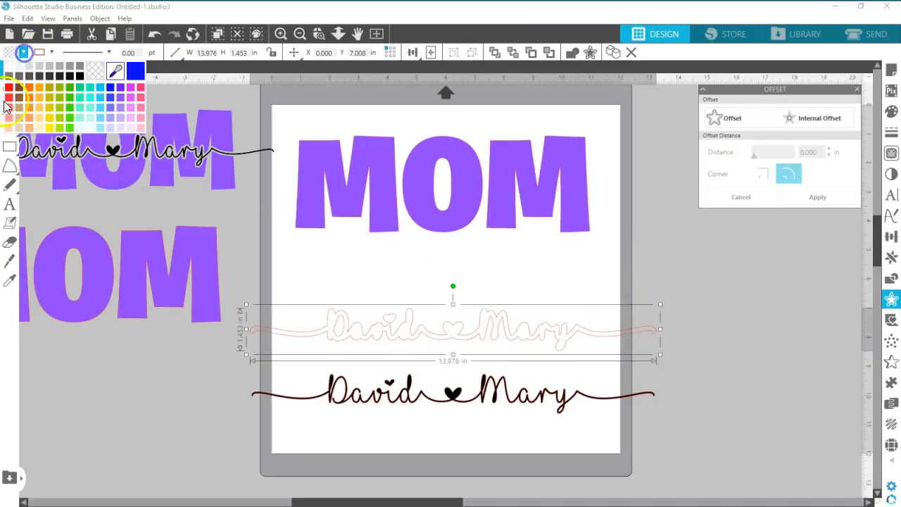
pyautogui.click(92, 87)
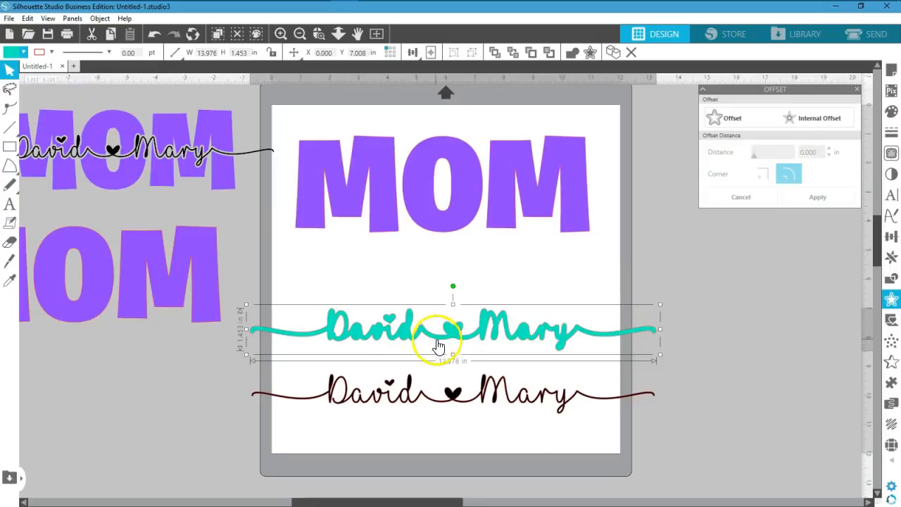
# Step: Place the turquoise offset across MOM and center the two horizontally on each other
pyautogui.moveTo(458, 345); pyautogui.dragTo(447, 200)
pyautogui.keyDown('shift'); pyautogui.click(443, 193); pyautogui.keyUp('shift')
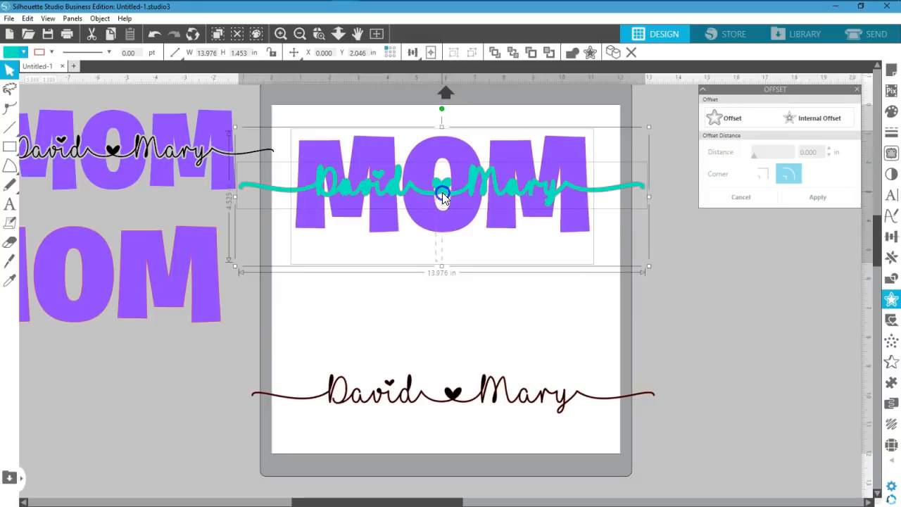
pyautogui.click(891, 238)
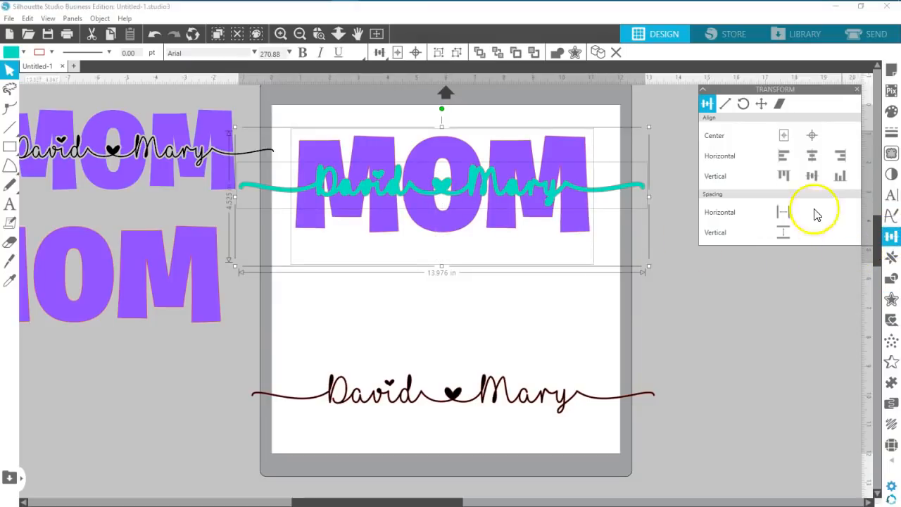
pyautogui.click(812, 158)
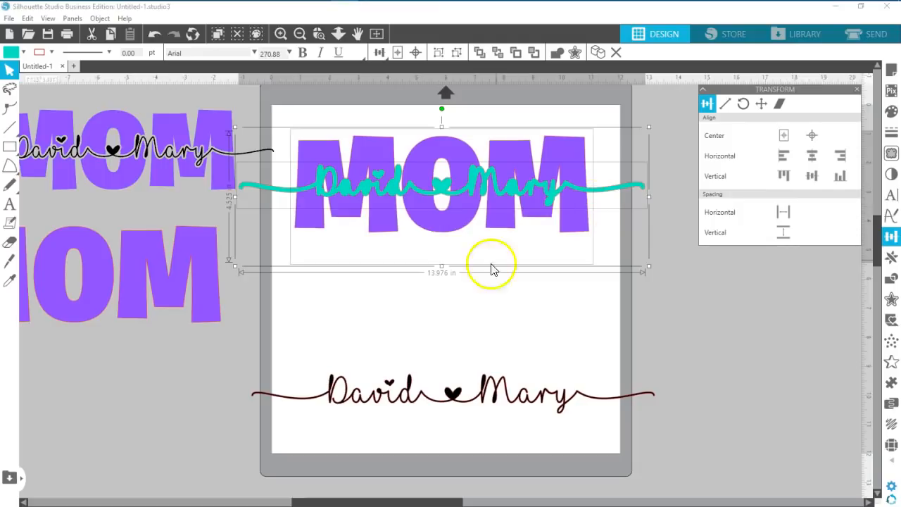
# Step: Align the turquoise offset and MOM to their vertical centers
pyautogui.click(448, 303)
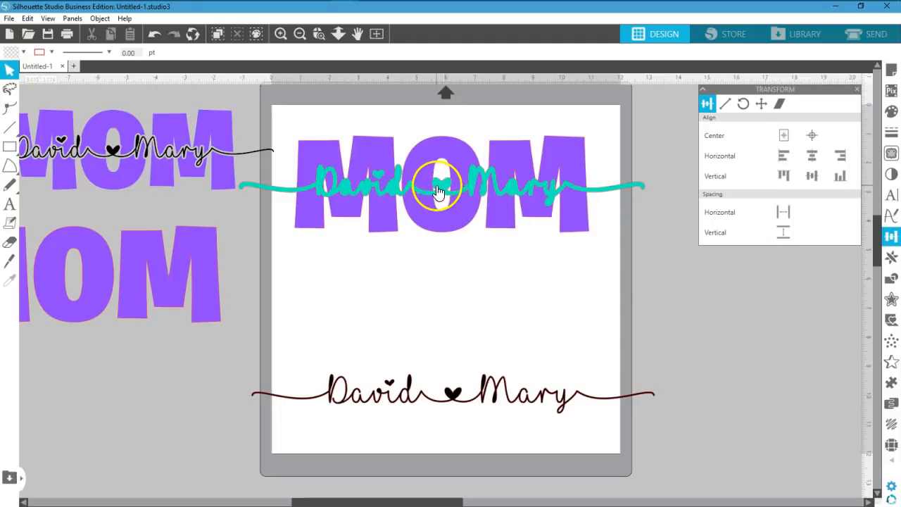
pyautogui.click(594, 190)
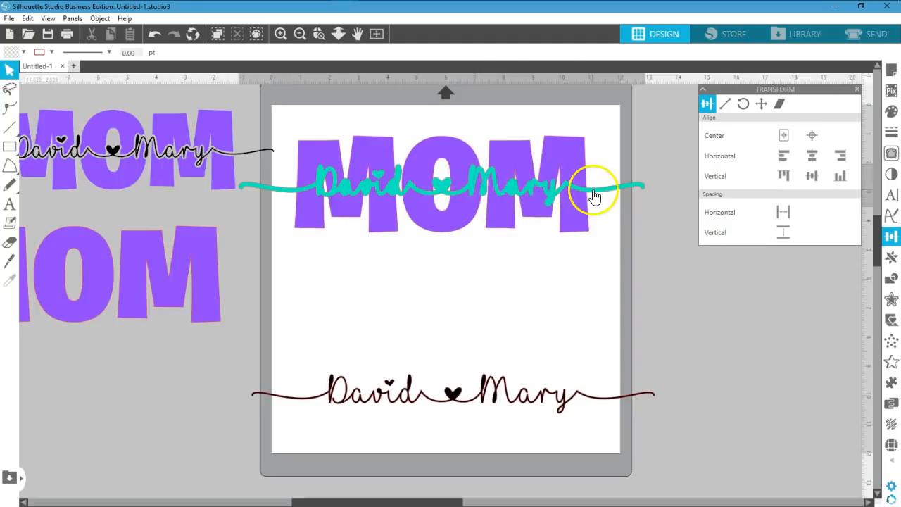
pyautogui.keyDown('shift'); pyautogui.click(569, 221); pyautogui.keyUp('shift')
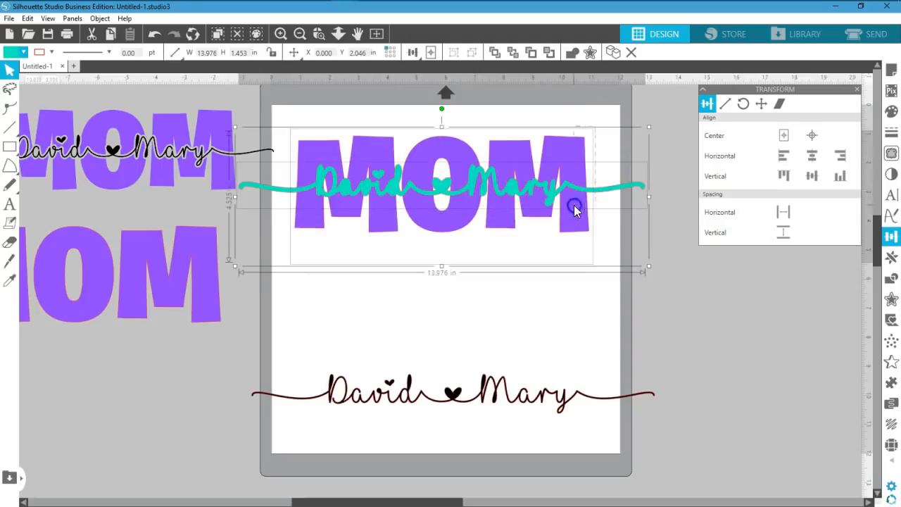
pyautogui.click(813, 178)
pyautogui.click(693, 300)
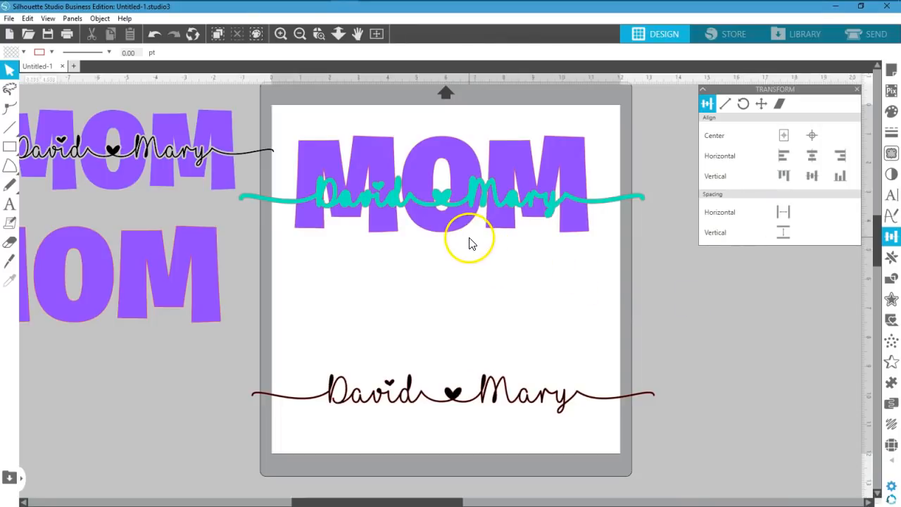
# Step: Nudge the turquoise offset upward on MOM to a Y position of about 2.088 in
pyautogui.click(443, 200)
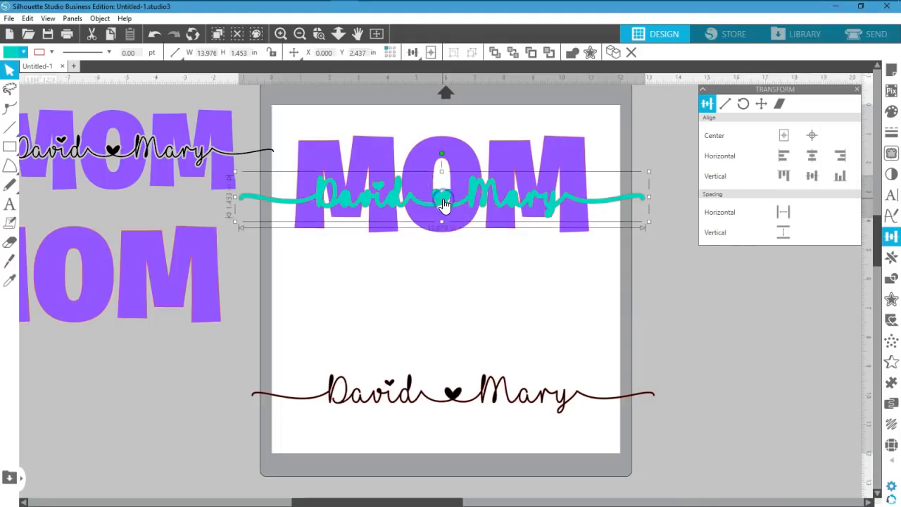
pyautogui.press('Up')
pyautogui.press('Up')
pyautogui.press('Up')
pyautogui.press('Up')
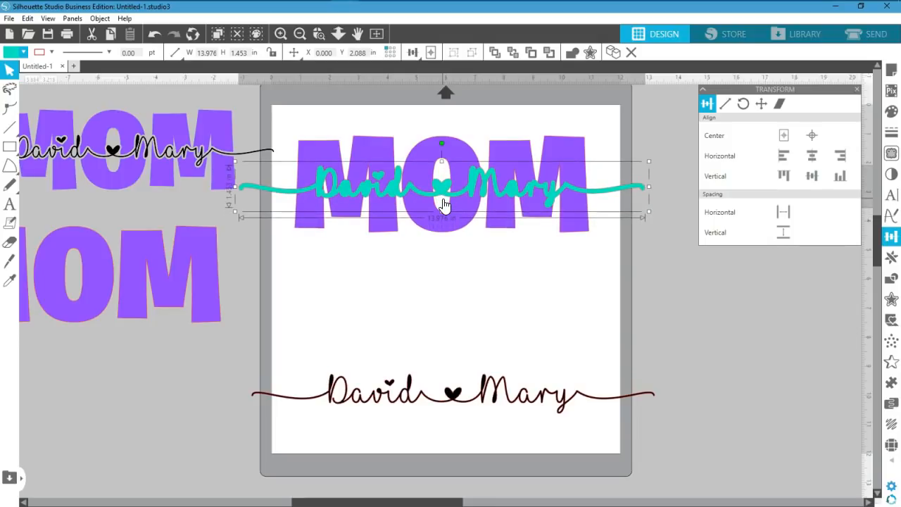
# Step: Select MOM and the turquoise offset together and move them down toward the middle of the page
pyautogui.click(477, 262)
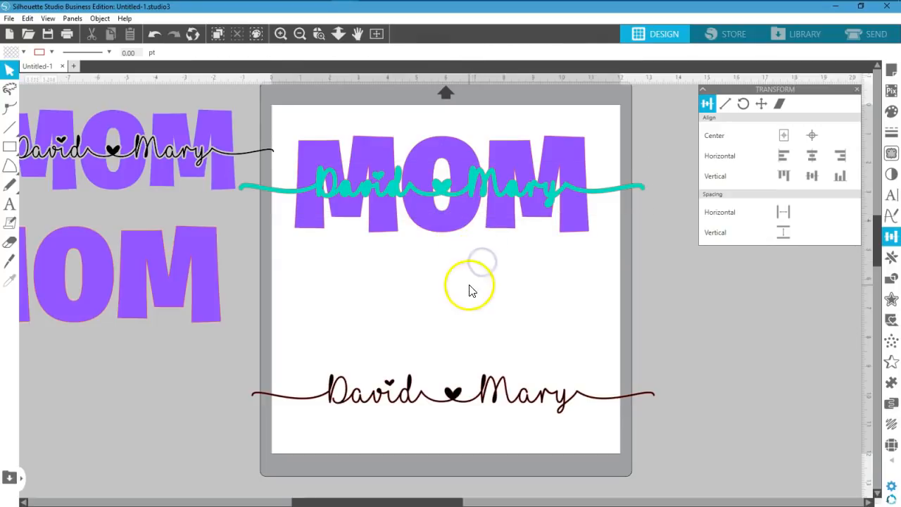
pyautogui.moveTo(469, 286); pyautogui.dragTo(459, 141)
pyautogui.moveTo(447, 202); pyautogui.dragTo(453, 248)
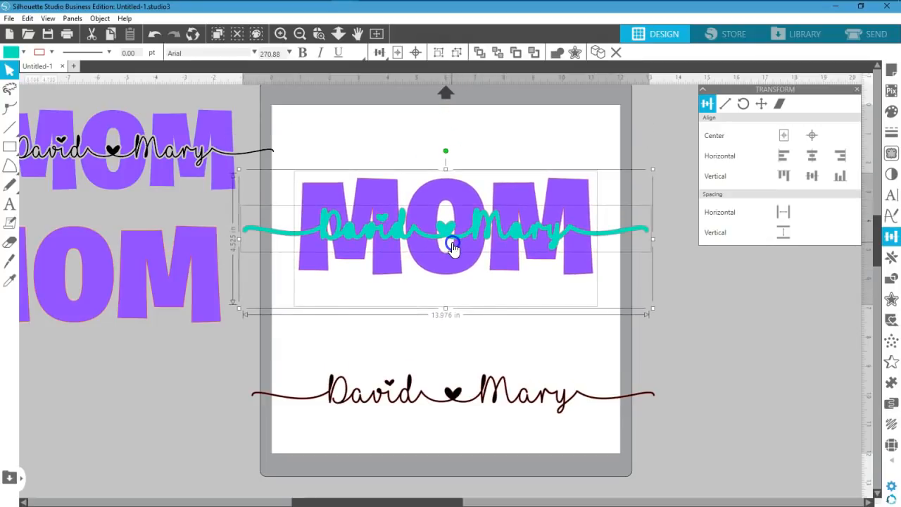
# Step: Try shrinking MOM and the turquoise offset together to about 10.9 in wide and repositioning them, and undo both changes
pyautogui.moveTo(652, 169); pyautogui.dragTo(568, 216)
pyautogui.moveTo(469, 263); pyautogui.dragTo(513, 248)
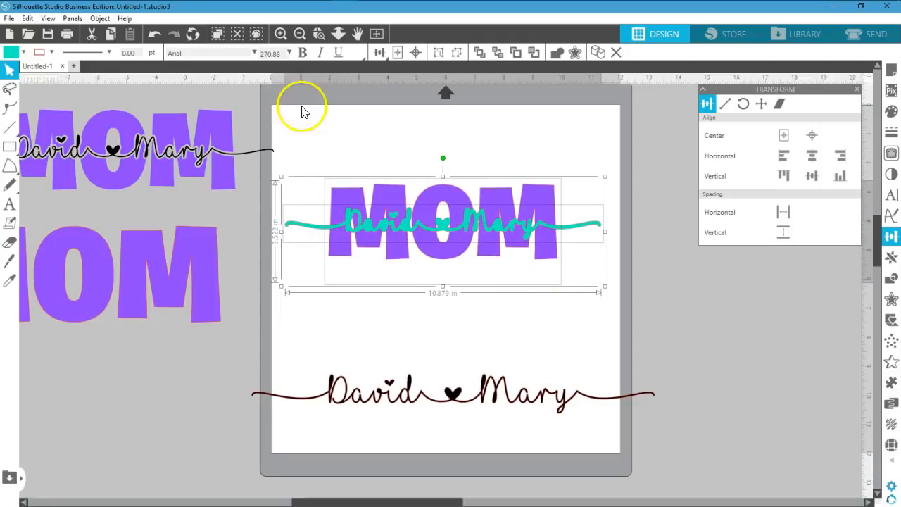
pyautogui.click(155, 35)
pyautogui.click(155, 35)
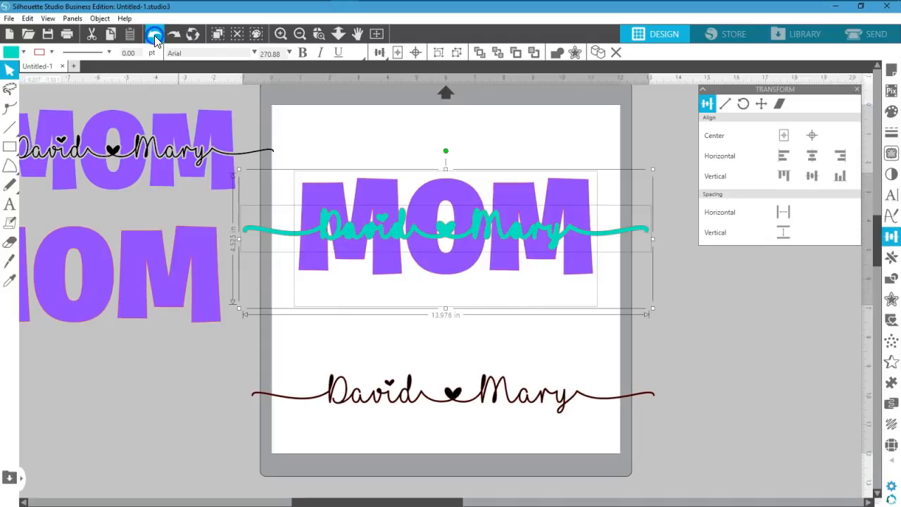
# Step: Move the black script names up onto the turquoise offset so they sit inside it across MOM
pyautogui.click(443, 383)
pyautogui.moveTo(459, 394); pyautogui.dragTo(445, 237)
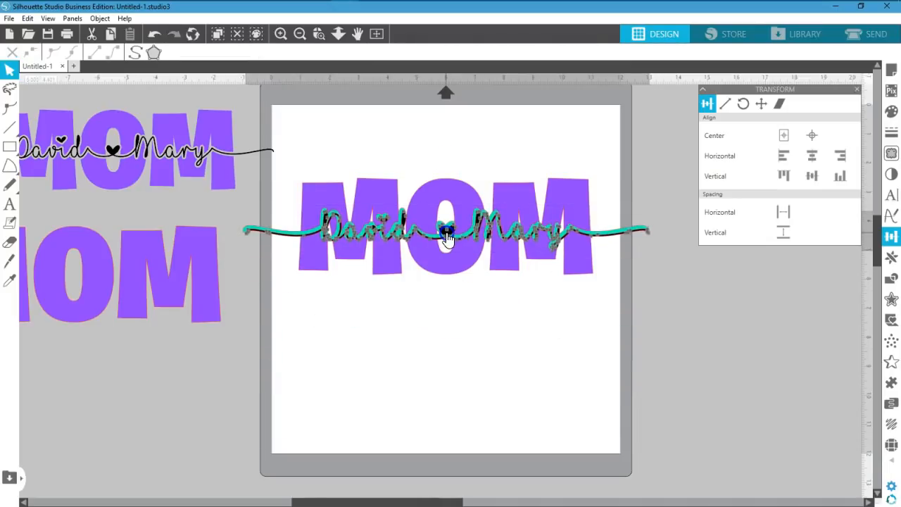
pyautogui.click(438, 326)
pyautogui.click(445, 236)
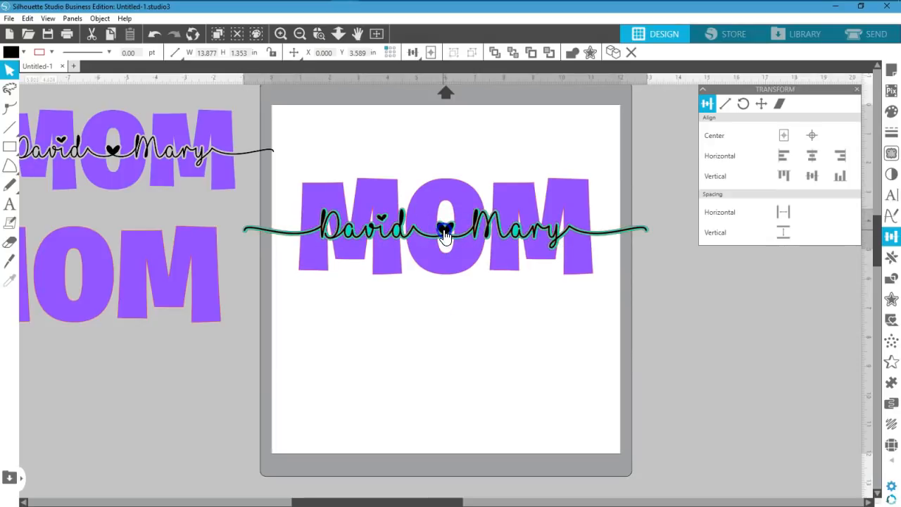
# Step: Scale MOM, the turquoise offset and the black script together to about 10 in wide and reposition them in the page's upper half
pyautogui.moveTo(619, 141); pyautogui.dragTo(450, 301)
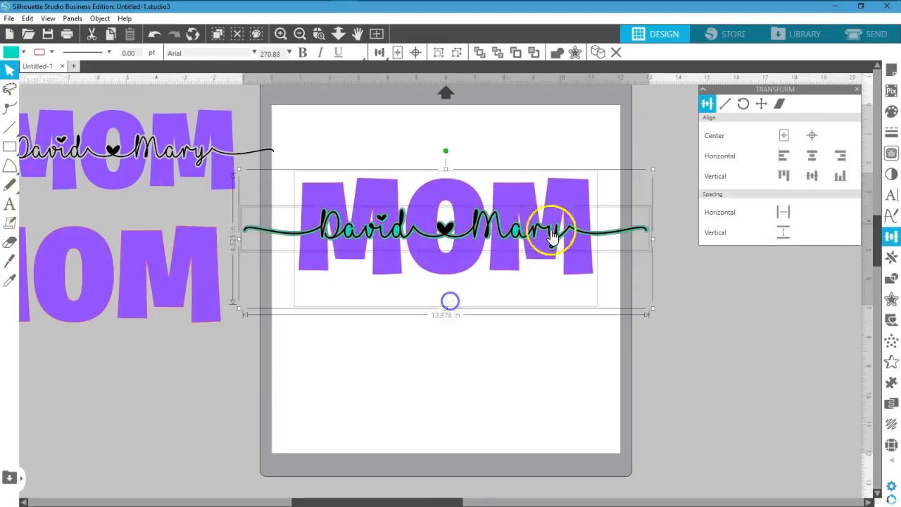
pyautogui.moveTo(653, 169); pyautogui.dragTo(543, 223)
pyautogui.moveTo(477, 253); pyautogui.dragTo(540, 227)
pyautogui.click(500, 294)
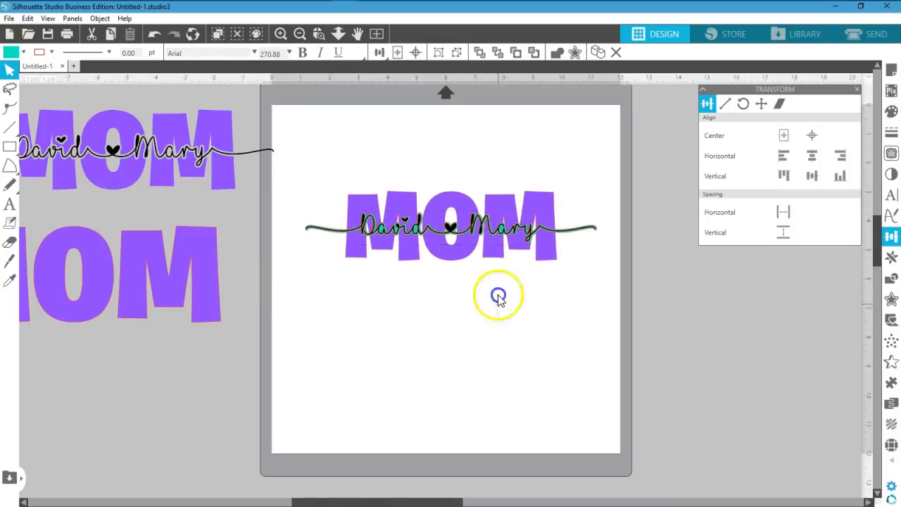
# Step: Move the black script below MOM and cut the turquoise offset out of MOM with Subtract All
pyautogui.moveTo(450, 233); pyautogui.dragTo(455, 362)
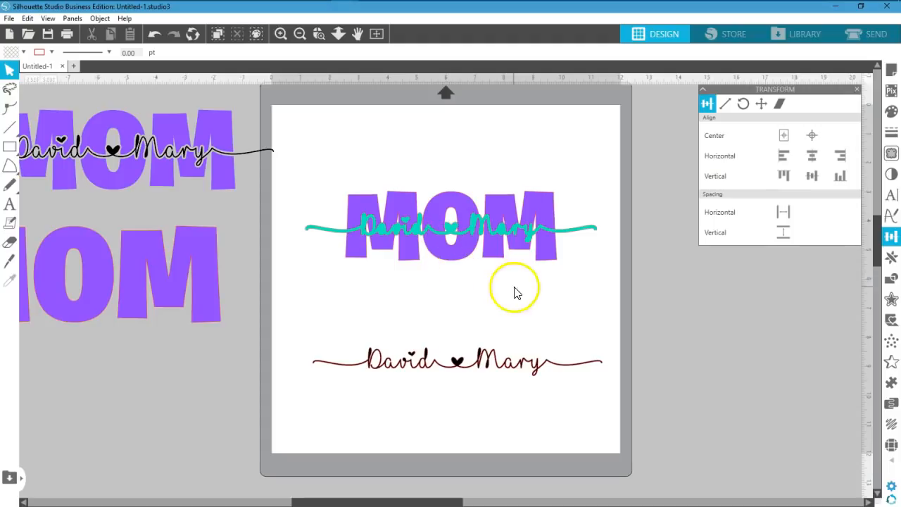
pyautogui.click(453, 285)
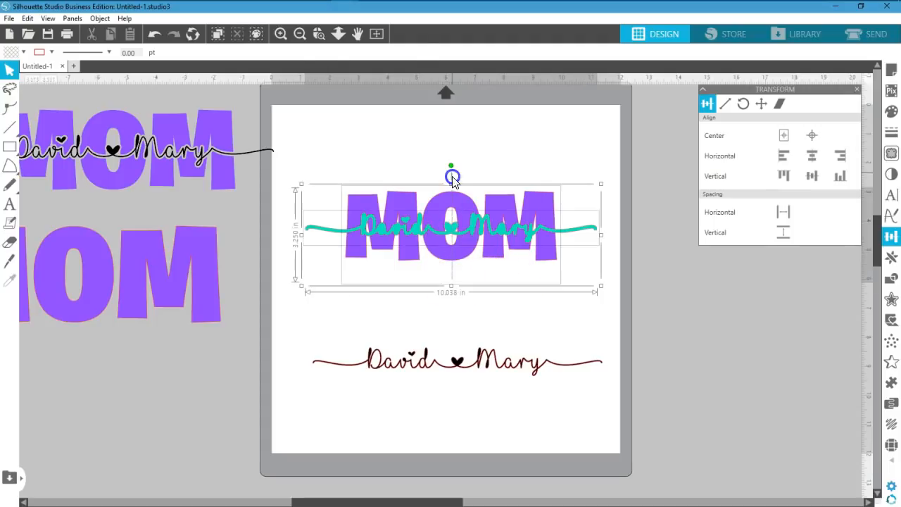
pyautogui.click(891, 280)
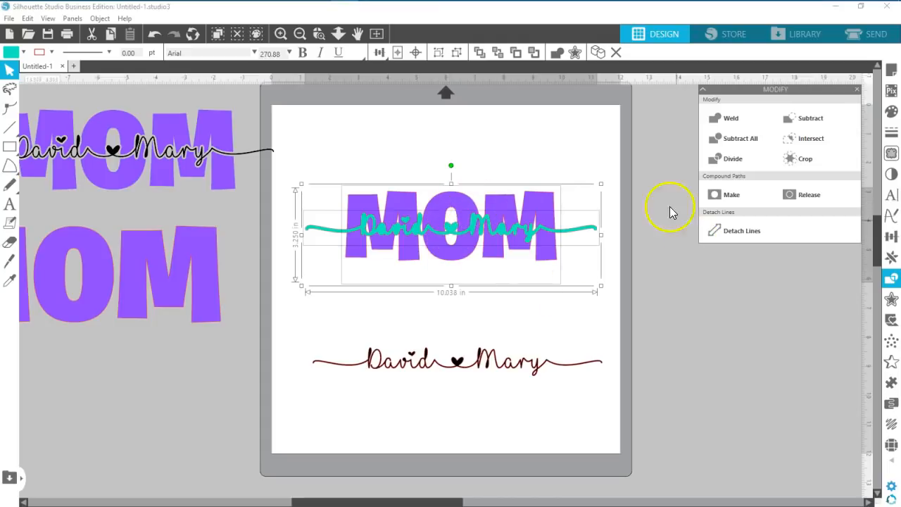
pyautogui.click(796, 119)
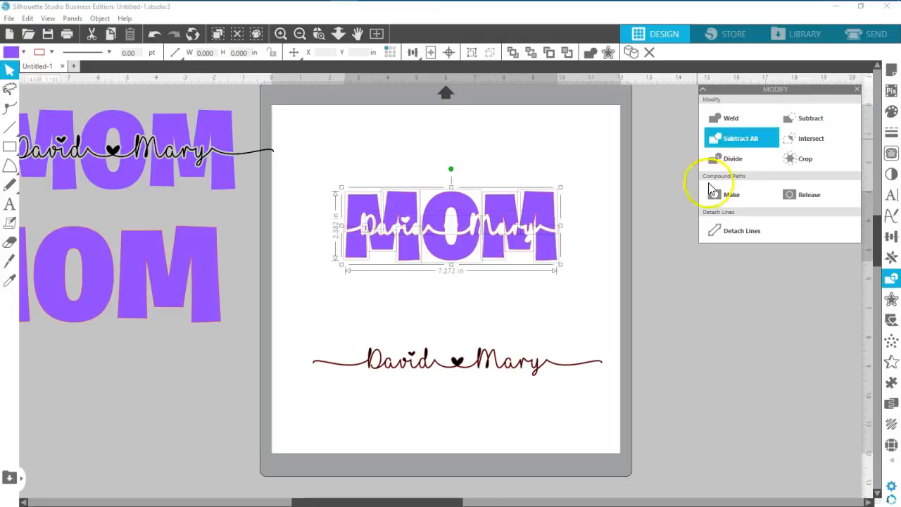
pyautogui.click(586, 295)
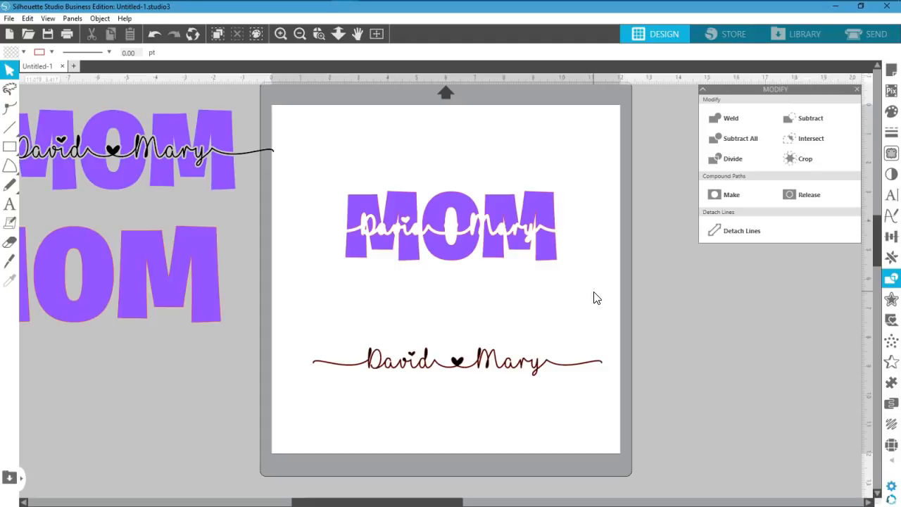
# Step: Try pulling pieces of the cut M and O letters apart, and undo the moves
pyautogui.moveTo(465, 262); pyautogui.dragTo(485, 192)
pyautogui.moveTo(407, 212); pyautogui.dragTo(407, 187)
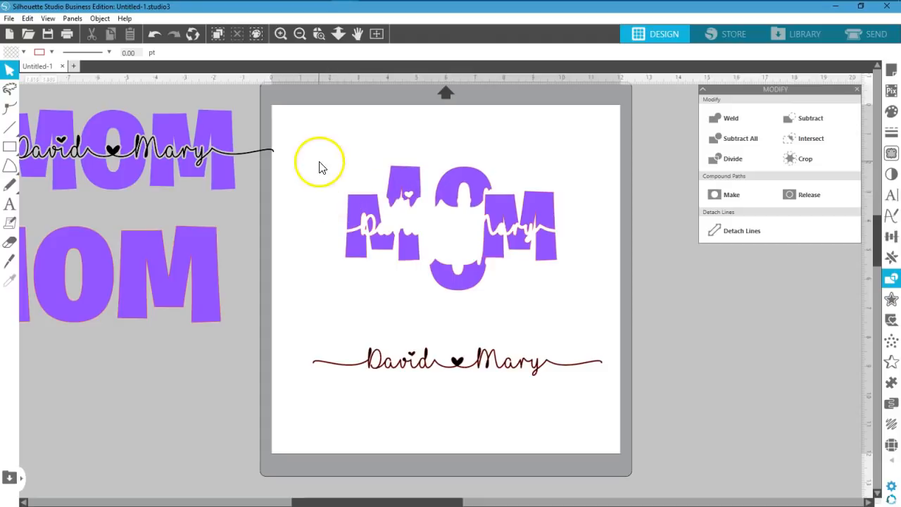
pyautogui.click(155, 35)
pyautogui.click(155, 35)
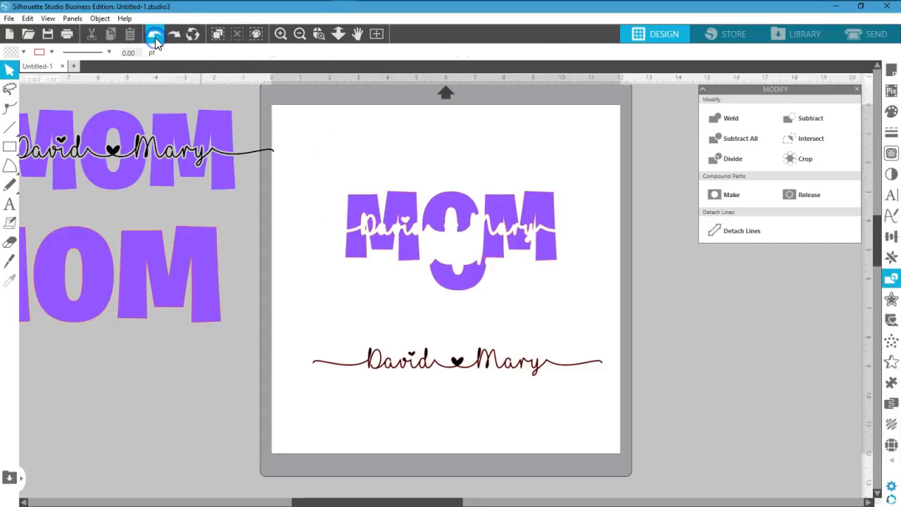
pyautogui.click(155, 35)
# Step: Examine the cut MOM pieces up close, including the tiny purple sliver inside the first name's initial letter
pyautogui.click(296, 157)
pyautogui.moveTo(296, 158); pyautogui.dragTo(596, 282)
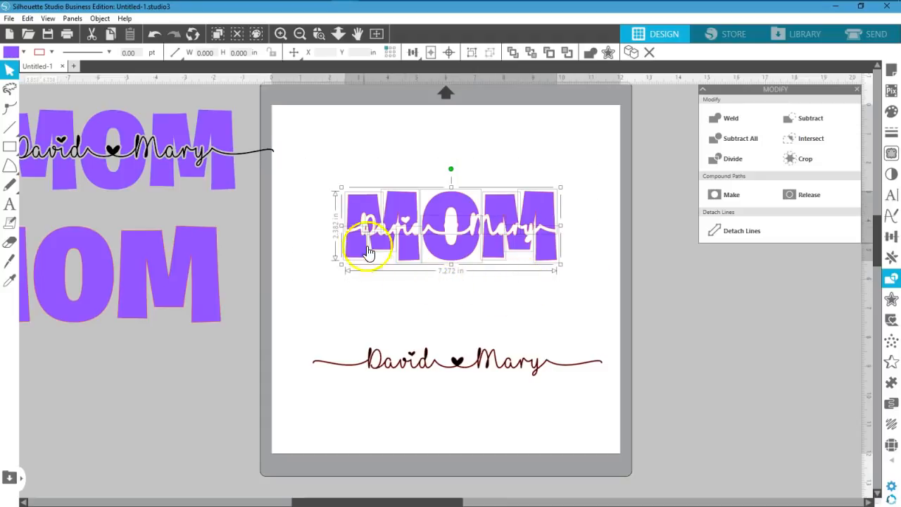
pyautogui.click(281, 33)
pyautogui.click(298, 308)
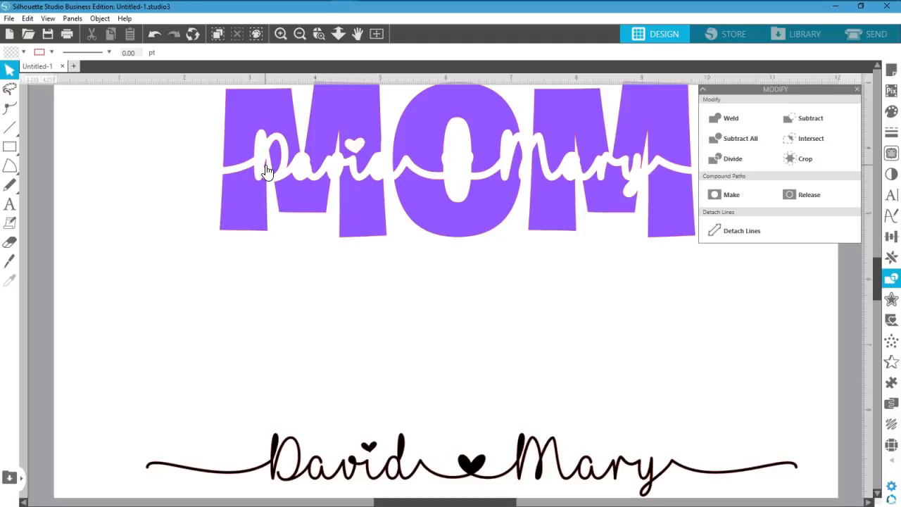
pyautogui.click(266, 171)
pyautogui.click(315, 321)
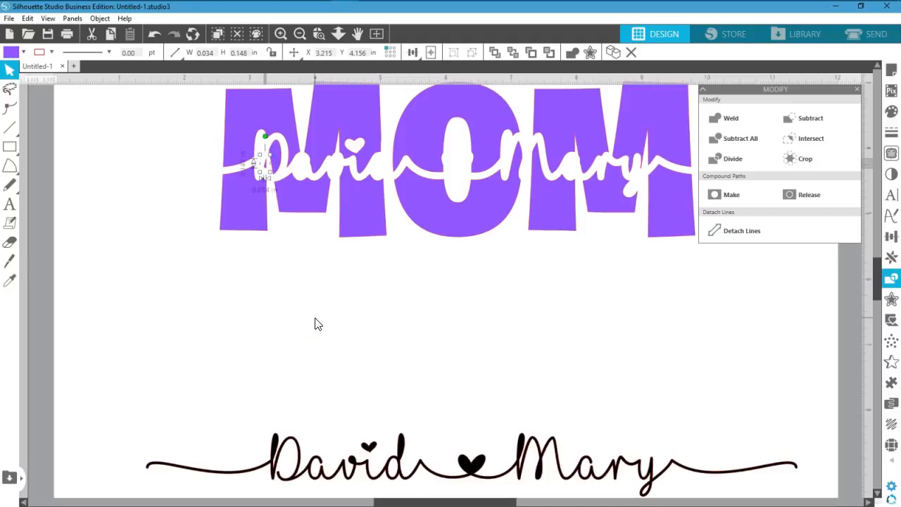
pyautogui.click(314, 324)
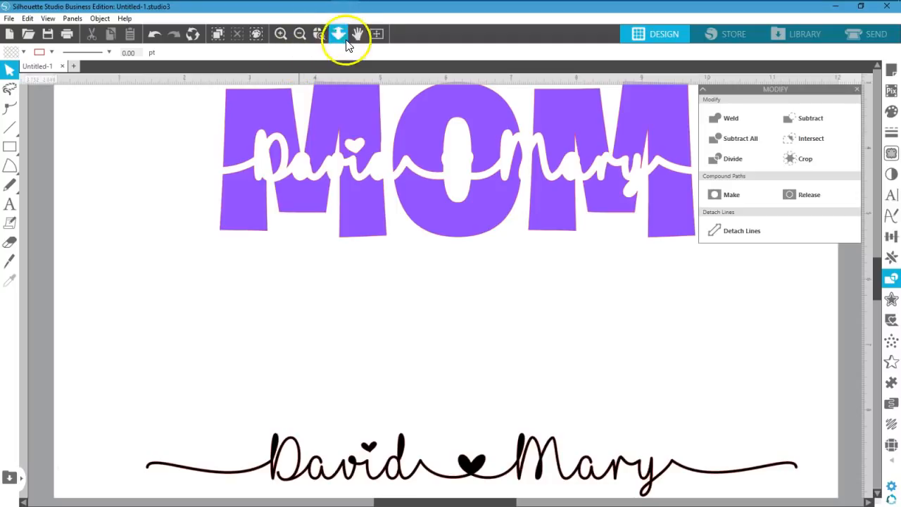
pyautogui.click(376, 33)
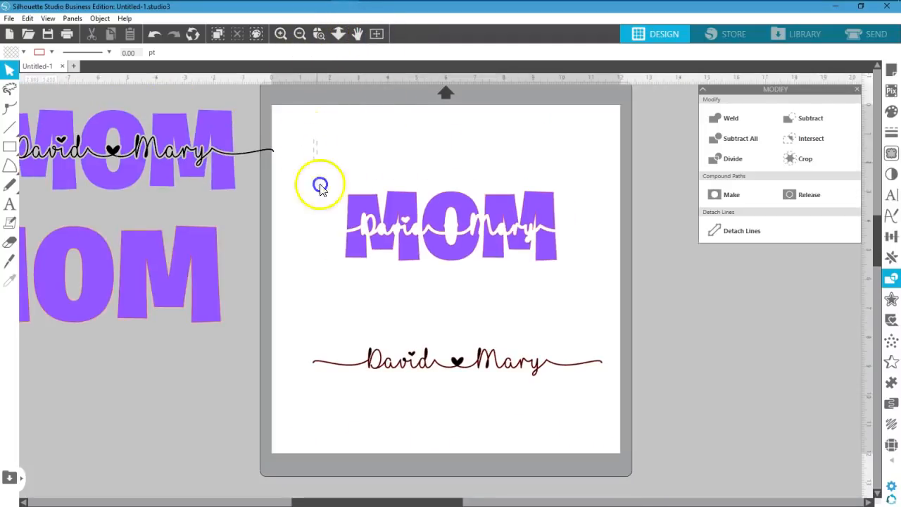
# Step: Group all the cut MOM pieces together
pyautogui.moveTo(316, 185); pyautogui.dragTo(603, 275)
pyautogui.rightClick(544, 241)
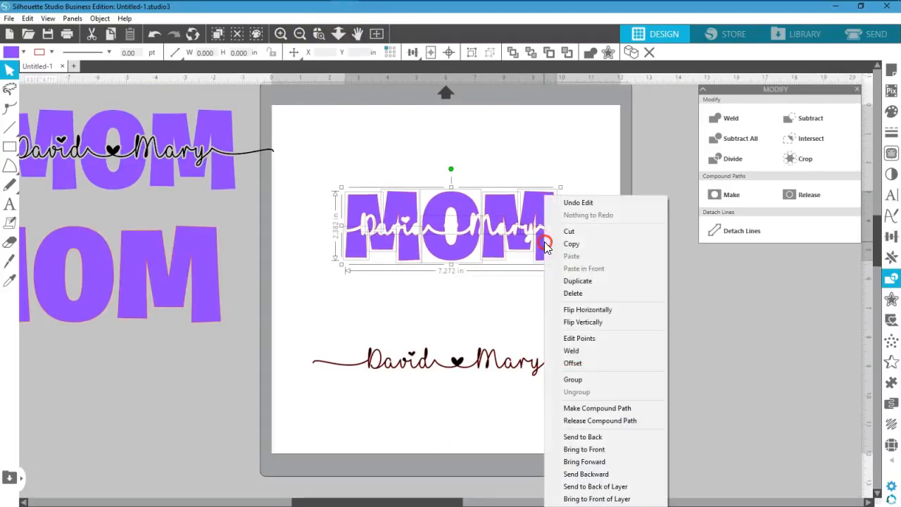
pyautogui.click(574, 379)
pyautogui.click(544, 286)
# Step: Move the black script into the cut gap across the grouped MOM, select both, and open the alignment options
pyautogui.moveTo(519, 242)
pyautogui.mouseDown()
pyautogui.moveTo(553, 265)
pyautogui.moveTo(523, 234)
pyautogui.mouseUp()
pyautogui.moveTo(518, 372); pyautogui.dragTo(518, 231)
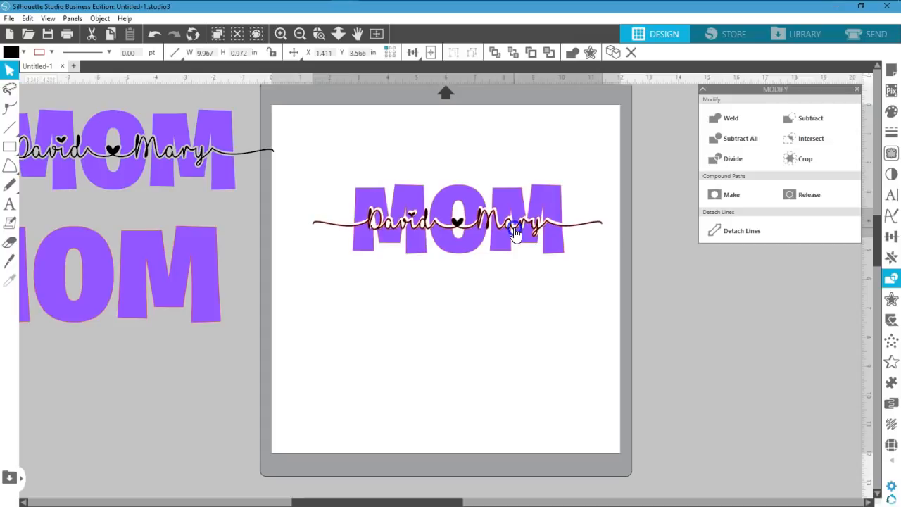
pyautogui.click(463, 304)
pyautogui.click(456, 204)
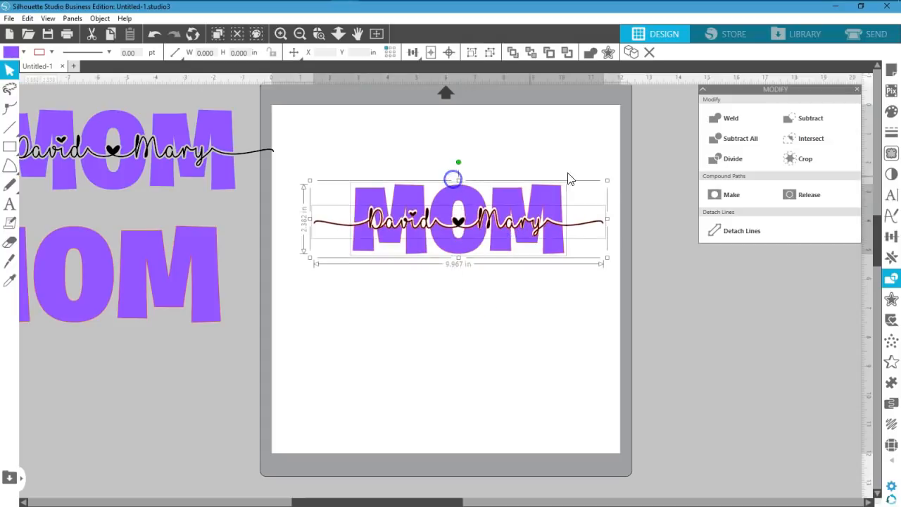
pyautogui.click(893, 238)
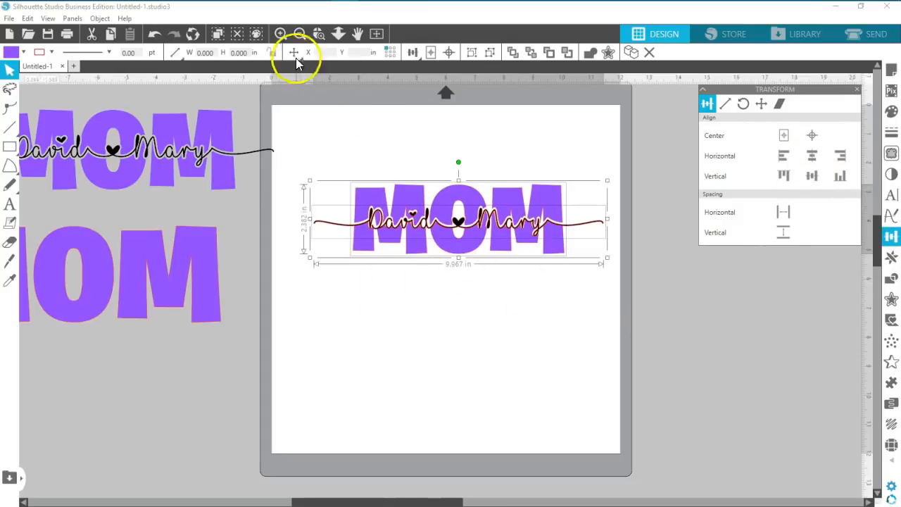
# Step: Nudge the black script upward within the gap to a Y position of about 3.512 in
pyautogui.click(280, 34)
pyautogui.click(280, 33)
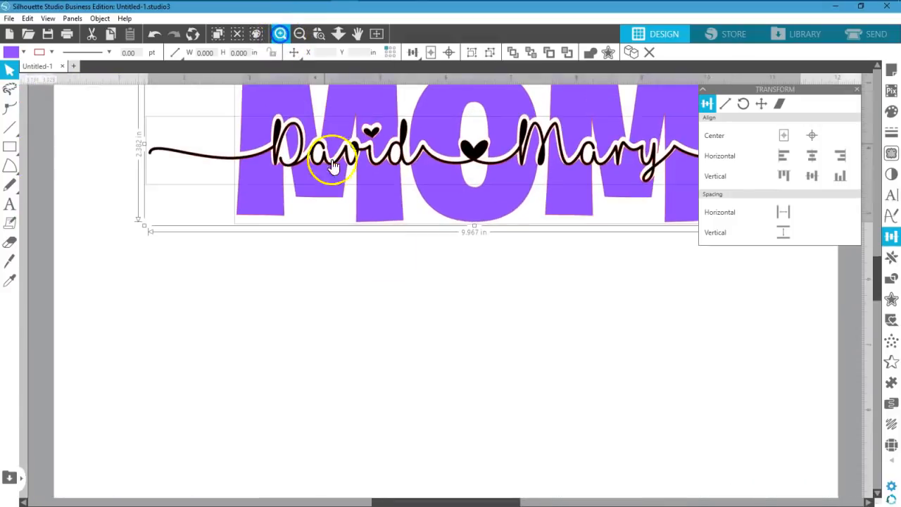
pyautogui.click(482, 325)
pyautogui.scroll(2, 484, 322)
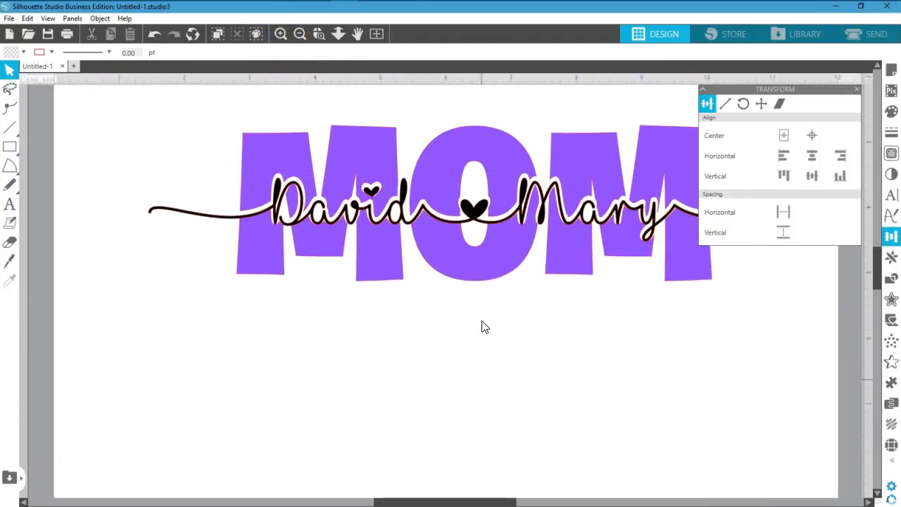
pyautogui.click(489, 213)
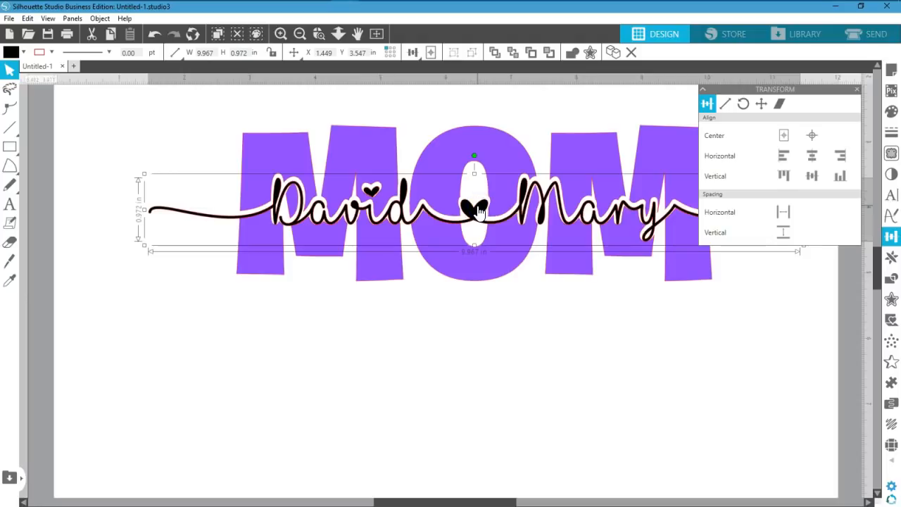
pyautogui.press('Up')
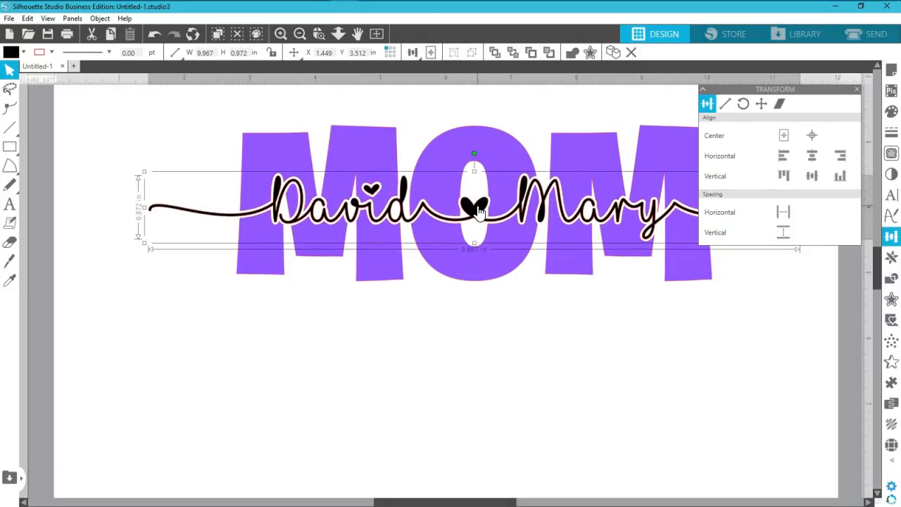
pyautogui.click(471, 284)
pyautogui.click(376, 33)
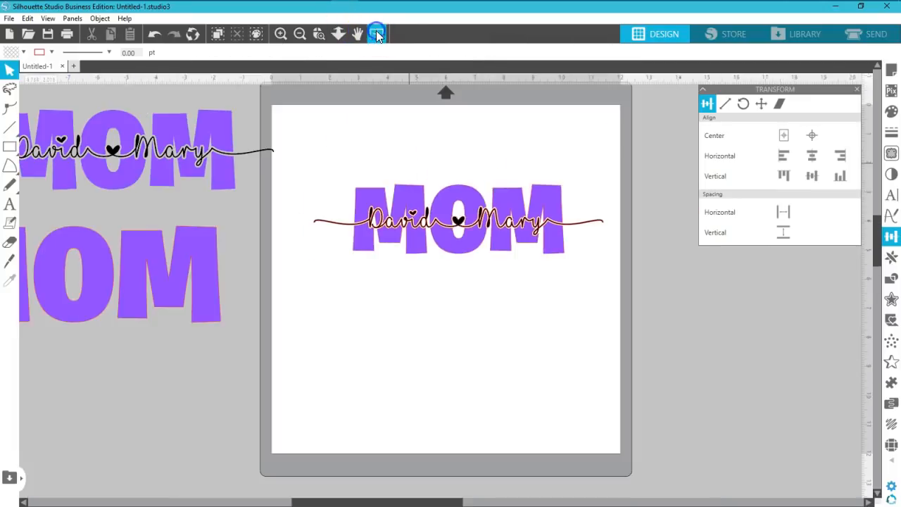
# Step: Select MOM and the script together and ungroup the MOM pieces
pyautogui.moveTo(439, 298); pyautogui.dragTo(454, 156)
pyautogui.rightClick(459, 185)
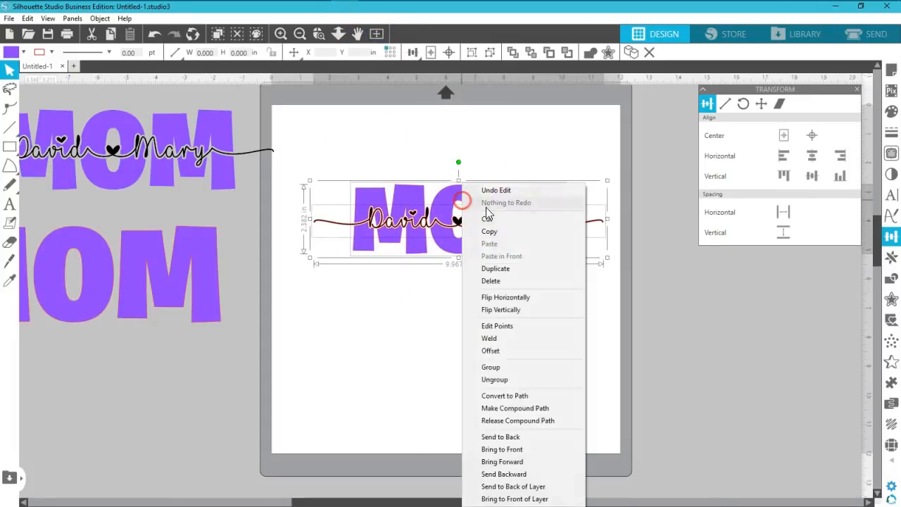
pyautogui.click(479, 379)
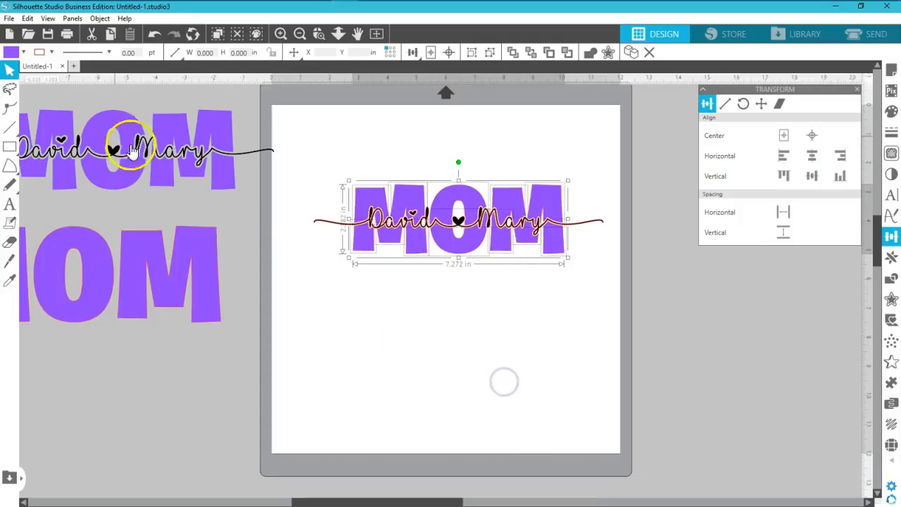
# Step: Set the line color of the MOM pieces and the black script to transparent
pyautogui.click(51, 52)
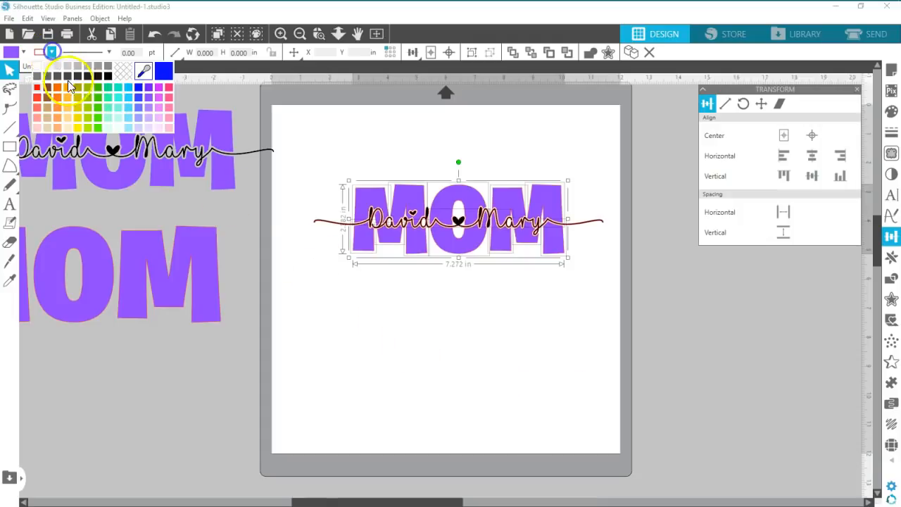
pyautogui.click(124, 73)
pyautogui.click(445, 332)
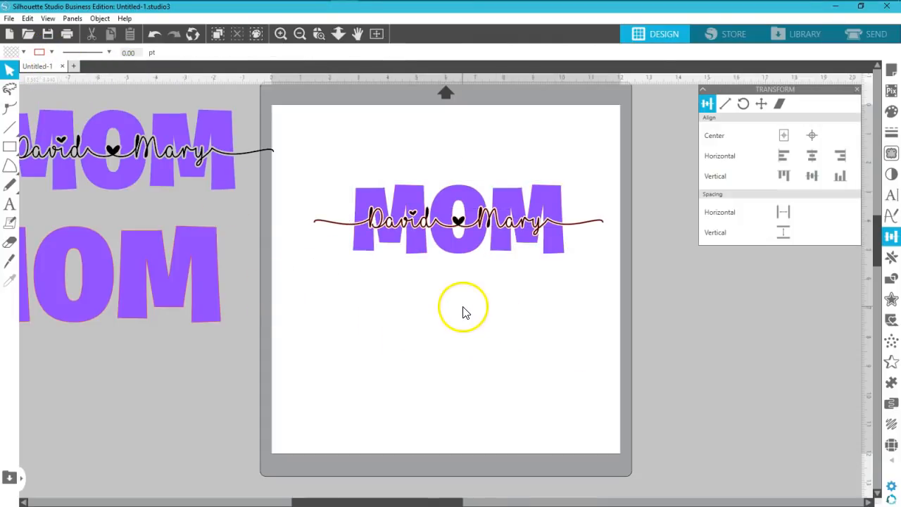
pyautogui.click(387, 178)
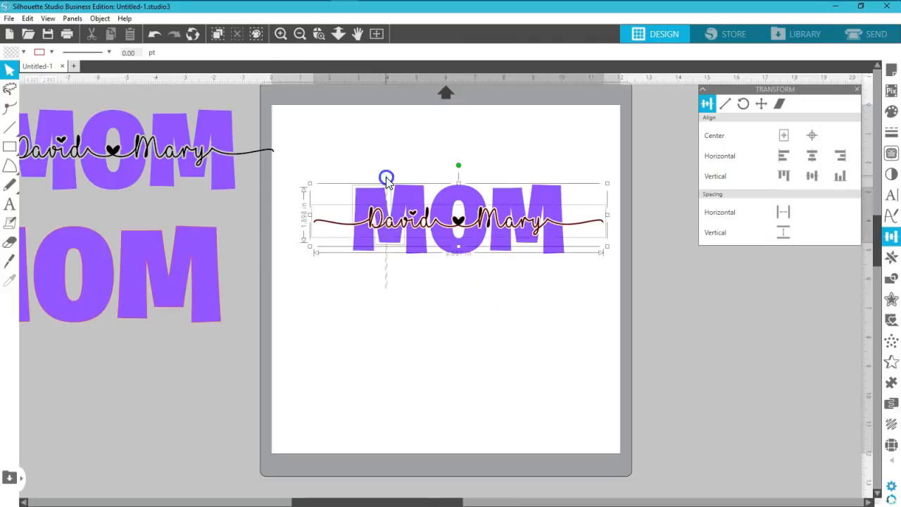
pyautogui.click(53, 52)
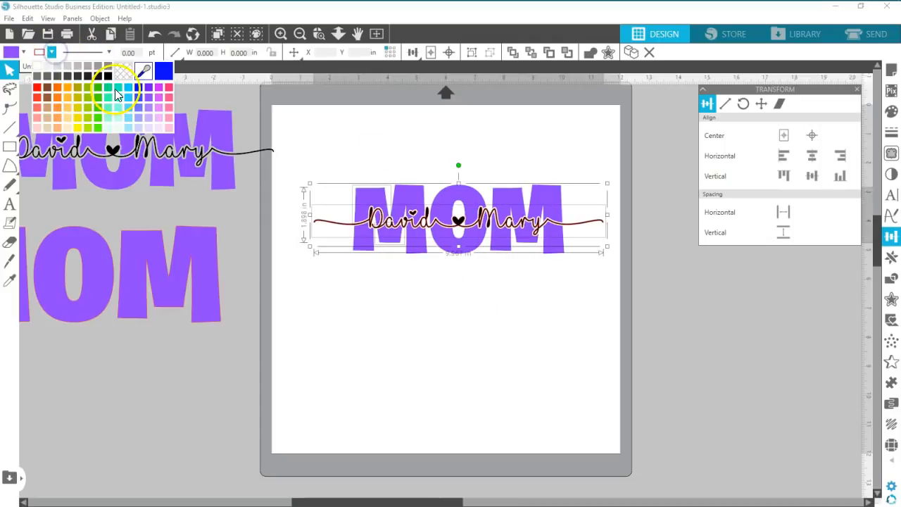
pyautogui.click(473, 328)
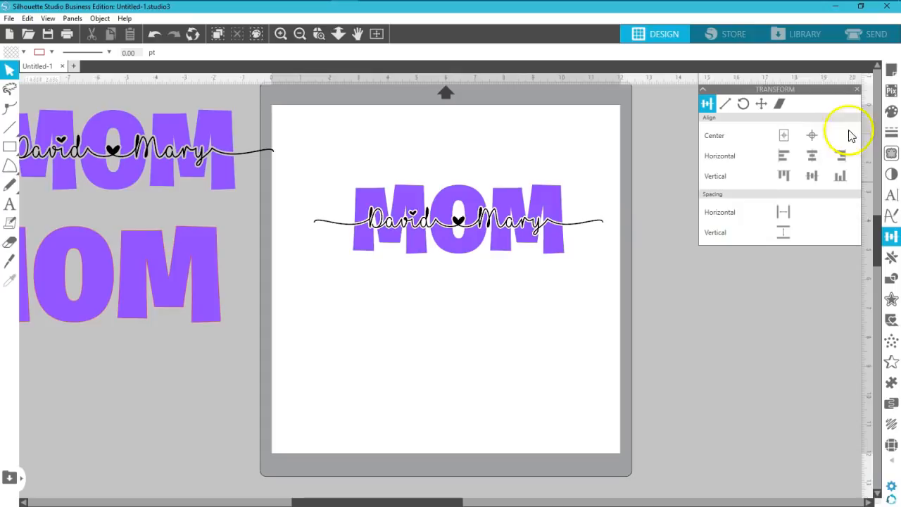
# Step: Turn on registration marks for the page with the Type 1 (CAMEO, Portrait, Curio) style
pyautogui.click(890, 71)
pyautogui.click(745, 104)
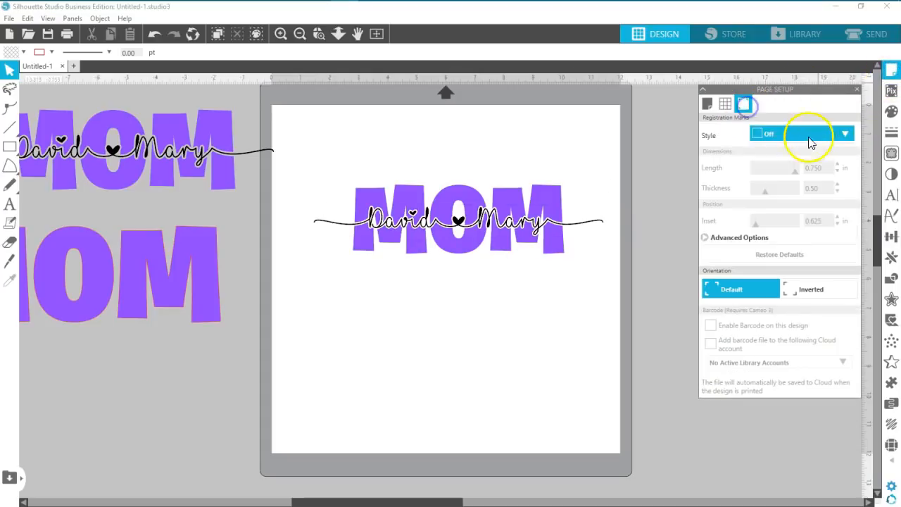
pyautogui.click(809, 141)
pyautogui.click(792, 160)
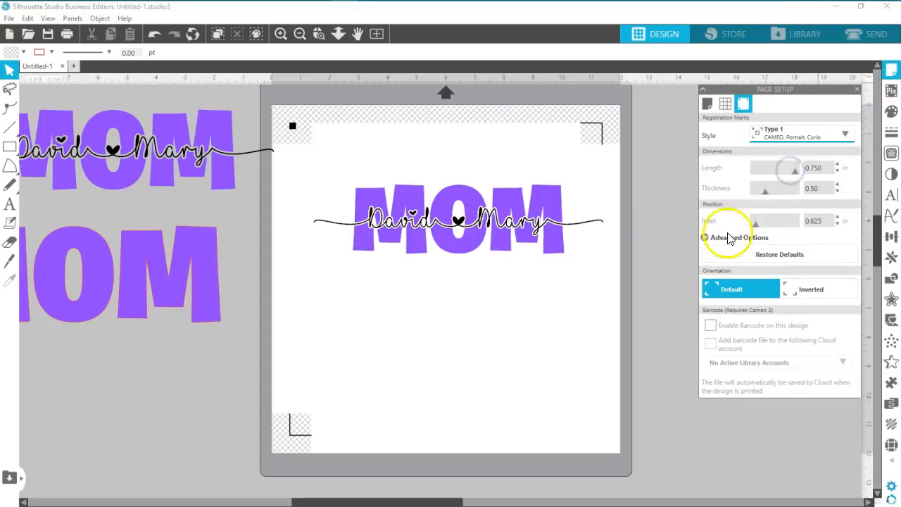
pyautogui.click(850, 135)
pyautogui.click(788, 169)
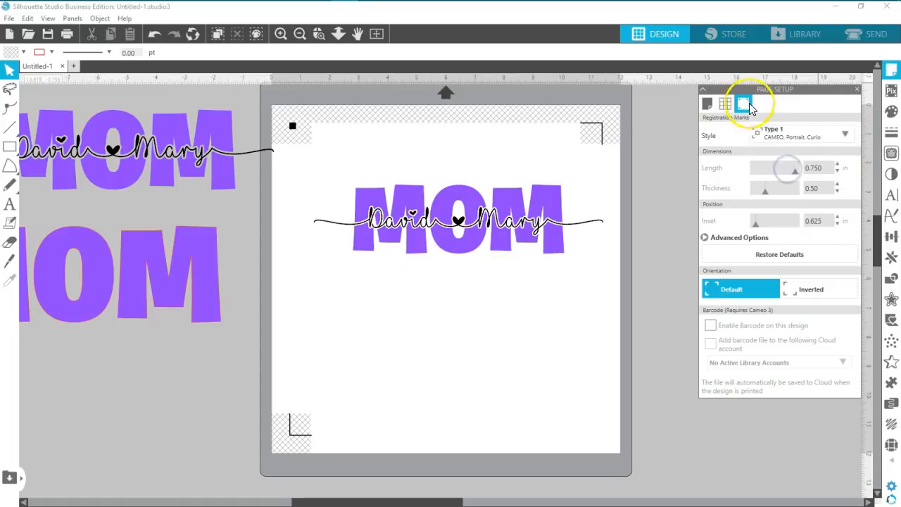
# Step: Set the page size to Current Printer and undo the accidental shift of a lower MOM piece
pyautogui.click(707, 104)
pyautogui.click(845, 134)
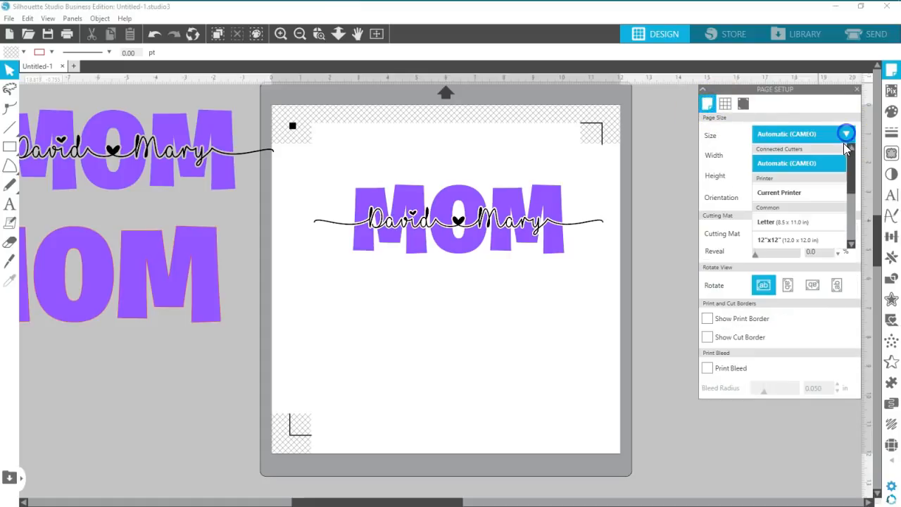
pyautogui.click(807, 192)
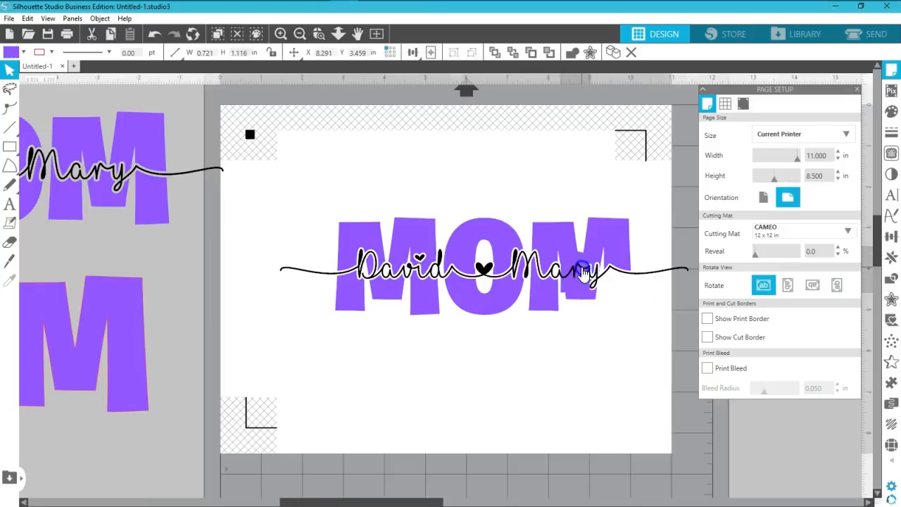
pyautogui.click(155, 33)
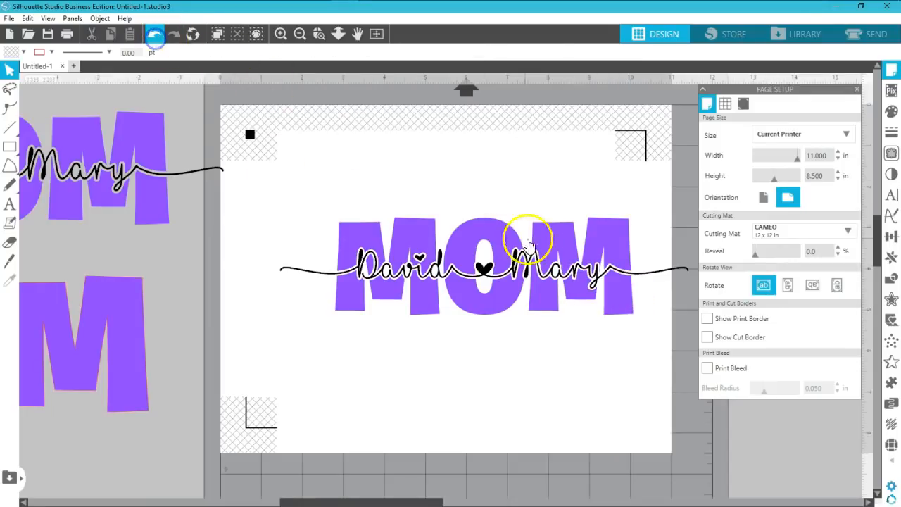
# Step: Group the MOM pieces with the script and move the group to about X 0.996 in, Y 2.193 in
pyautogui.moveTo(312, 201); pyautogui.dragTo(629, 318)
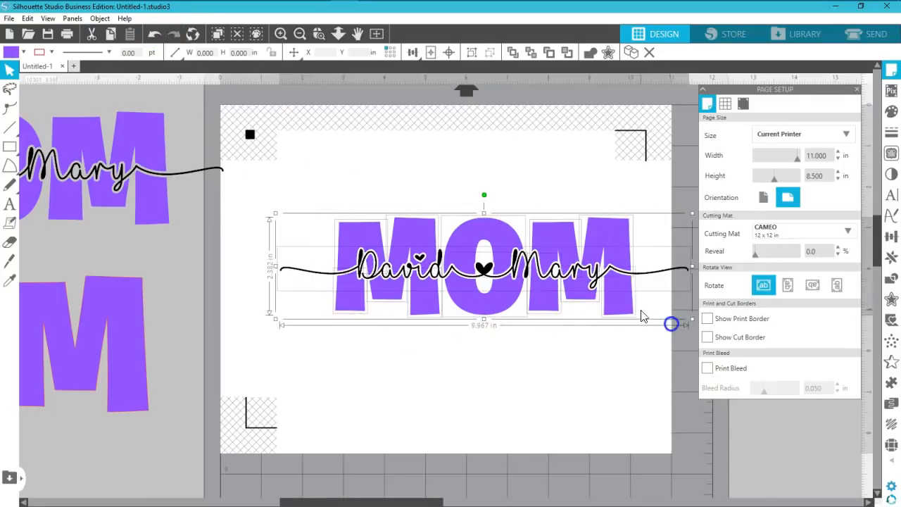
pyautogui.rightClick(629, 303)
pyautogui.click(661, 380)
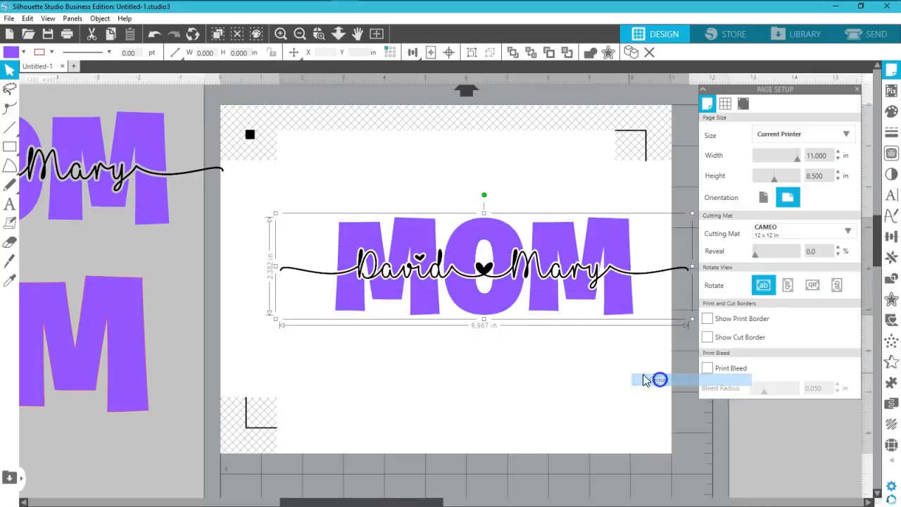
pyautogui.click(597, 362)
pyautogui.moveTo(615, 309); pyautogui.dragTo(602, 258)
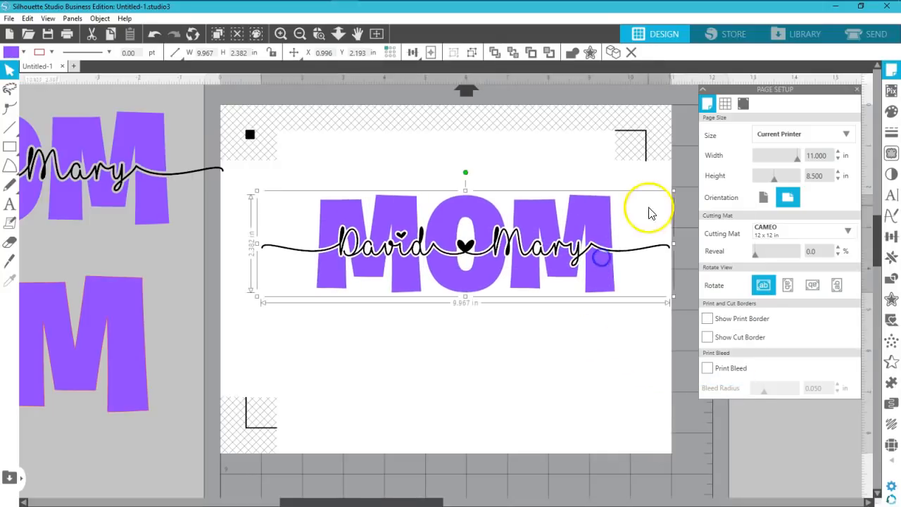
# Step: Scale the grouped design down to about 6.775 in wide and place it near the middle of the printable area
pyautogui.moveTo(672, 191); pyautogui.dragTo(545, 226)
pyautogui.moveTo(495, 262); pyautogui.dragTo(546, 256)
pyautogui.click(522, 352)
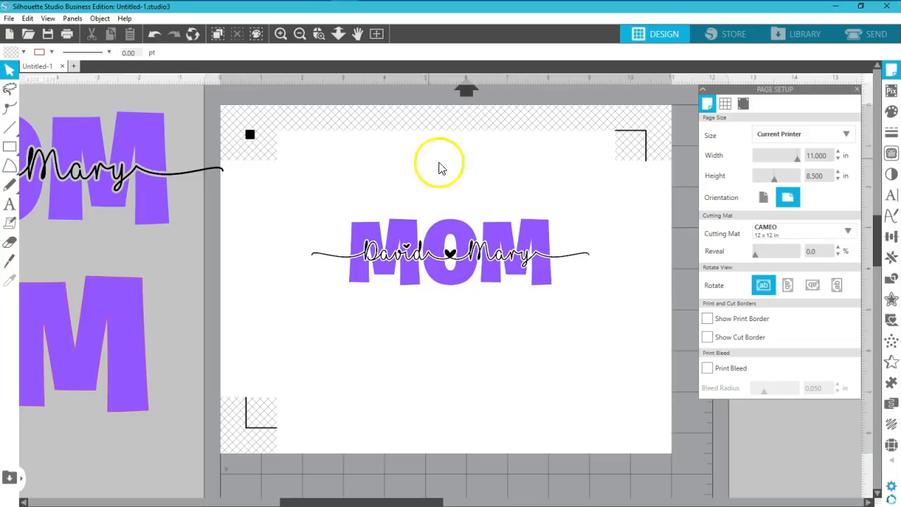
# Step: Undo the scaling, moving and grouping of the design, the Current Printer page size and the registration marks
pyautogui.click(150, 37)
pyautogui.click(150, 37)
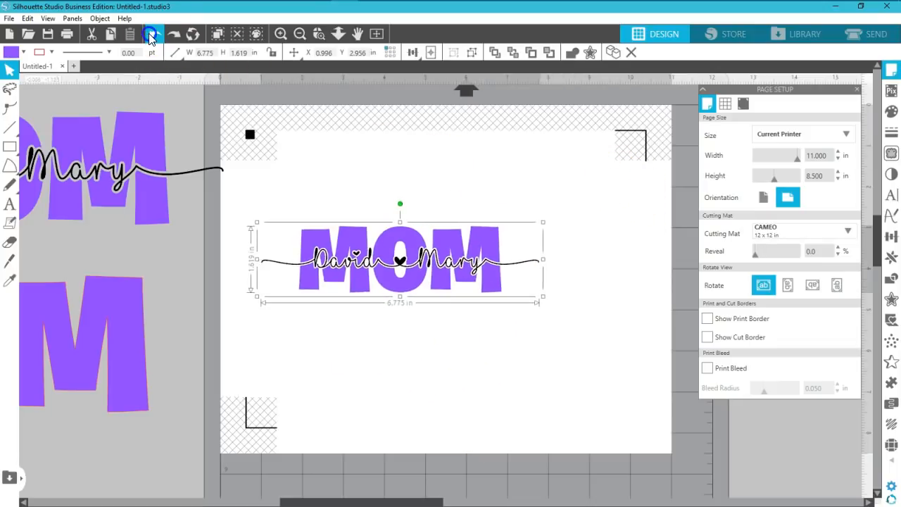
pyautogui.click(150, 36)
pyautogui.click(150, 37)
pyautogui.click(150, 37)
pyautogui.click(150, 37)
pyautogui.click(150, 37)
pyautogui.click(150, 35)
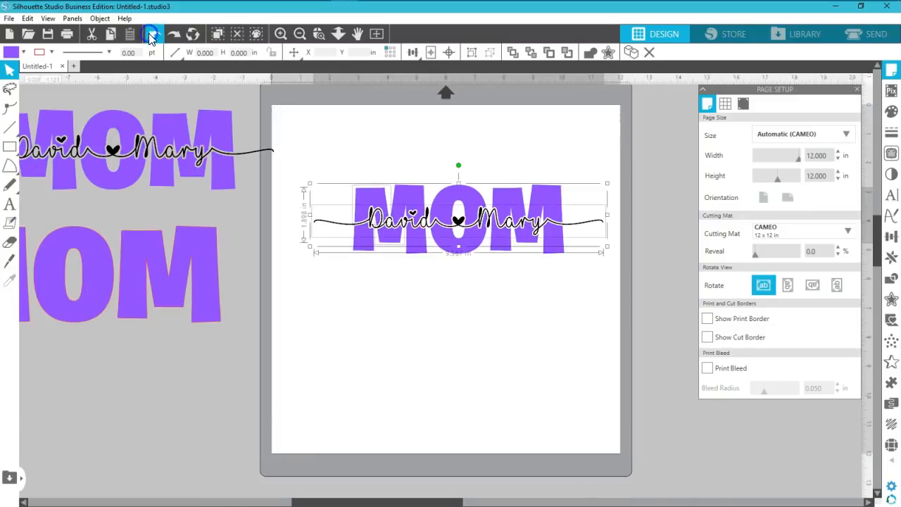
# Step: Pull four loose lower pieces of the MOM letters away from the design one at a time
pyautogui.click(417, 301)
pyautogui.moveTo(554, 239); pyautogui.dragTo(571, 294)
pyautogui.moveTo(498, 241); pyautogui.dragTo(496, 275)
pyautogui.moveTo(457, 245); pyautogui.dragTo(441, 277)
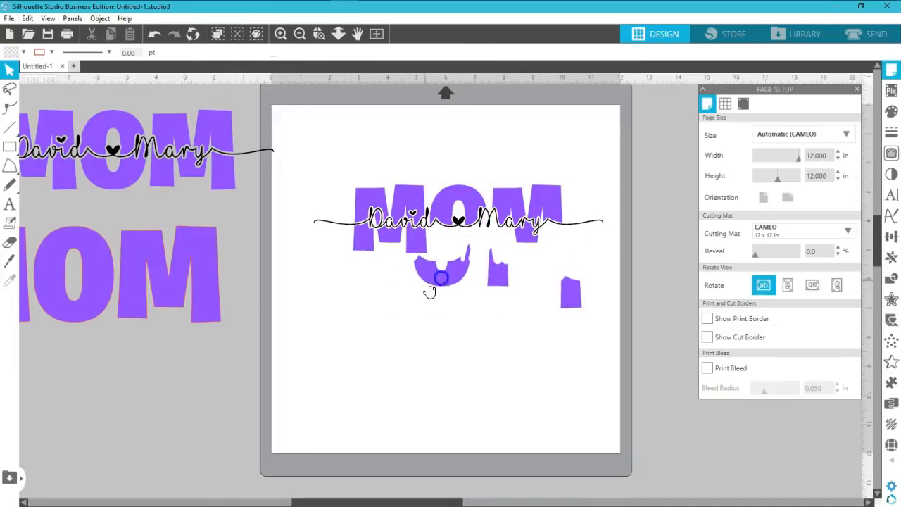
pyautogui.moveTo(401, 240); pyautogui.dragTo(393, 259)
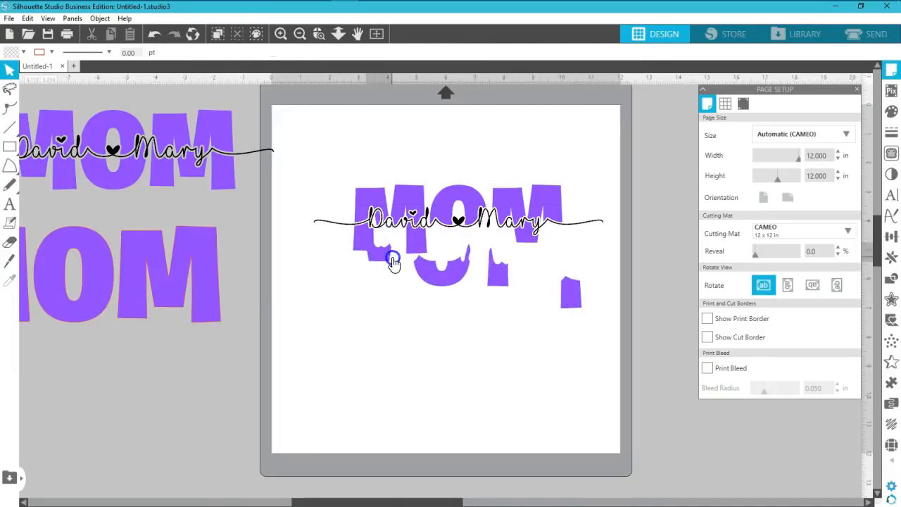
# Step: Undo the moves of the four loose MOM pieces
pyautogui.click(153, 35)
pyautogui.click(153, 35)
pyautogui.click(154, 37)
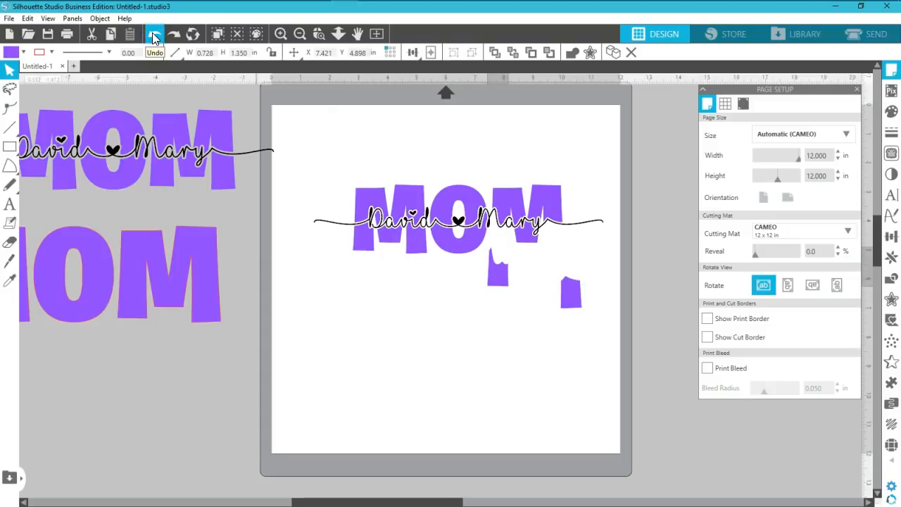
pyautogui.click(152, 32)
pyautogui.click(152, 32)
pyautogui.click(332, 291)
pyautogui.click(465, 323)
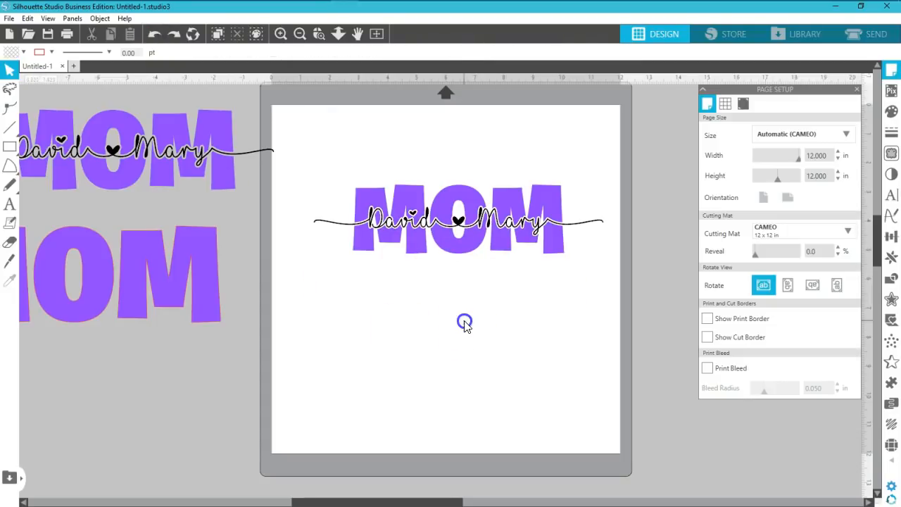
# Step: Move the script aside to group all the purple MOM pieces, and fit the script back into its gap
pyautogui.moveTo(458, 224); pyautogui.dragTo(453, 306)
pyautogui.click(364, 254)
pyautogui.moveTo(328, 161); pyautogui.dragTo(572, 266)
pyautogui.rightClick(557, 246)
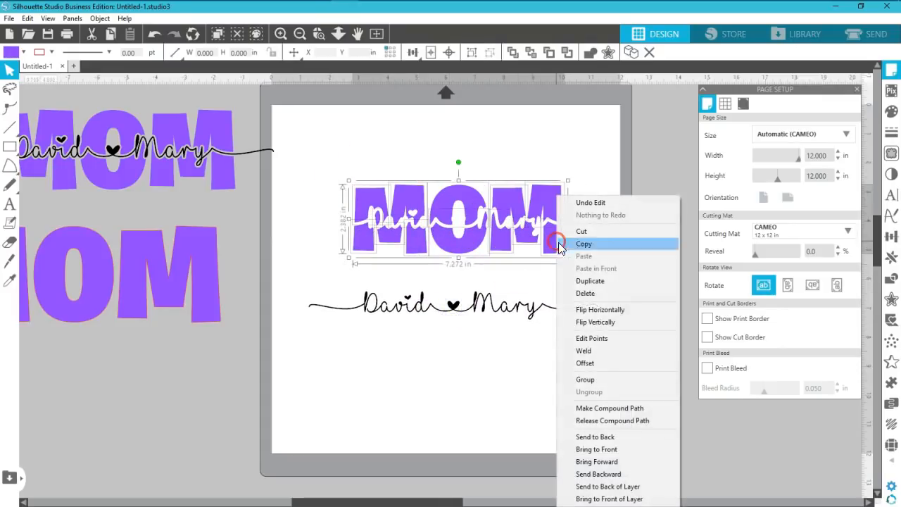
pyautogui.click(591, 380)
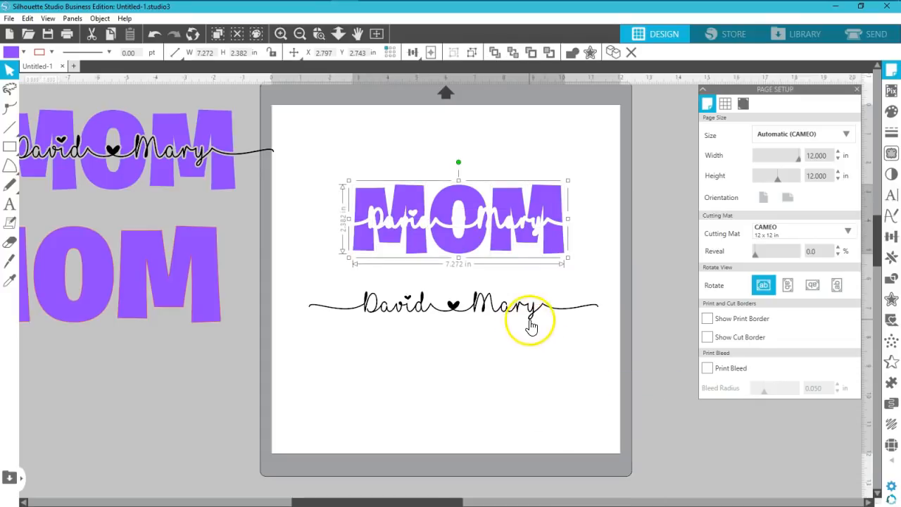
pyautogui.moveTo(534, 322); pyautogui.dragTo(538, 233)
pyautogui.click(538, 233)
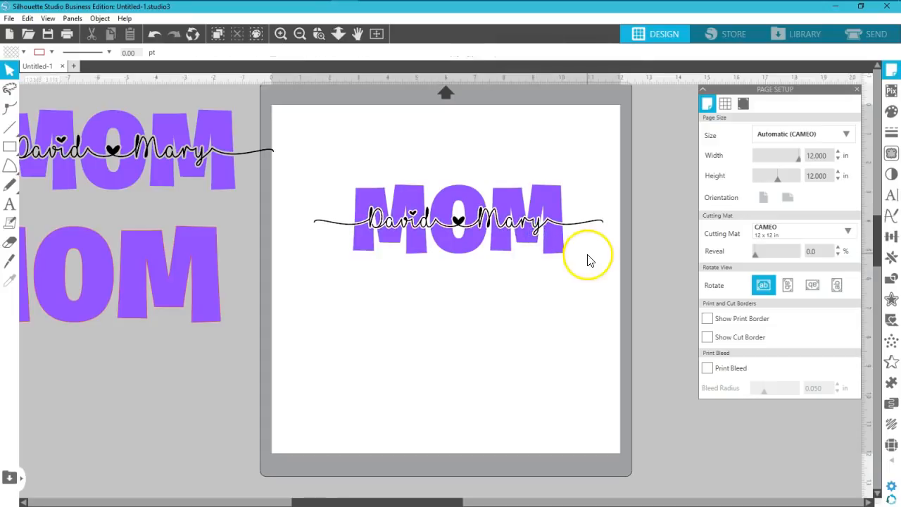
# Step: Scale the MOM group and the script together to about 7.008 in wide
pyautogui.moveTo(591, 133); pyautogui.dragTo(454, 259)
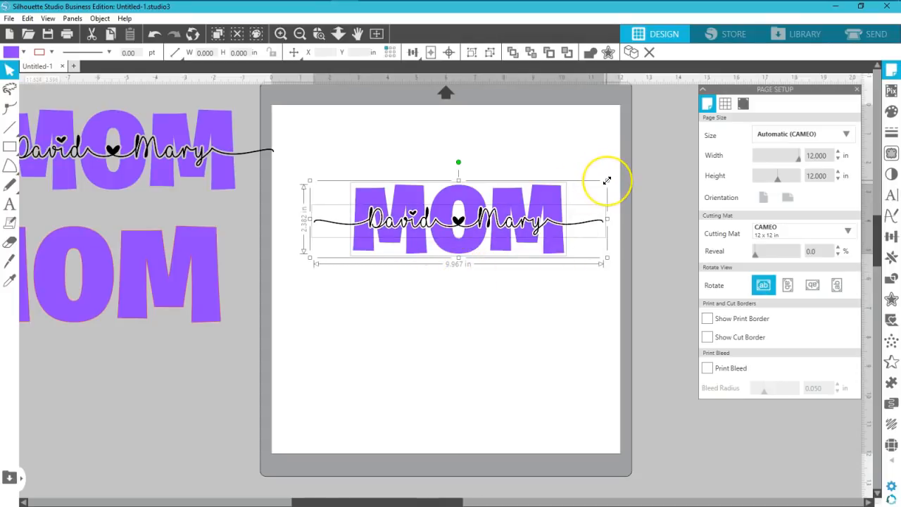
pyautogui.moveTo(607, 180); pyautogui.dragTo(533, 212)
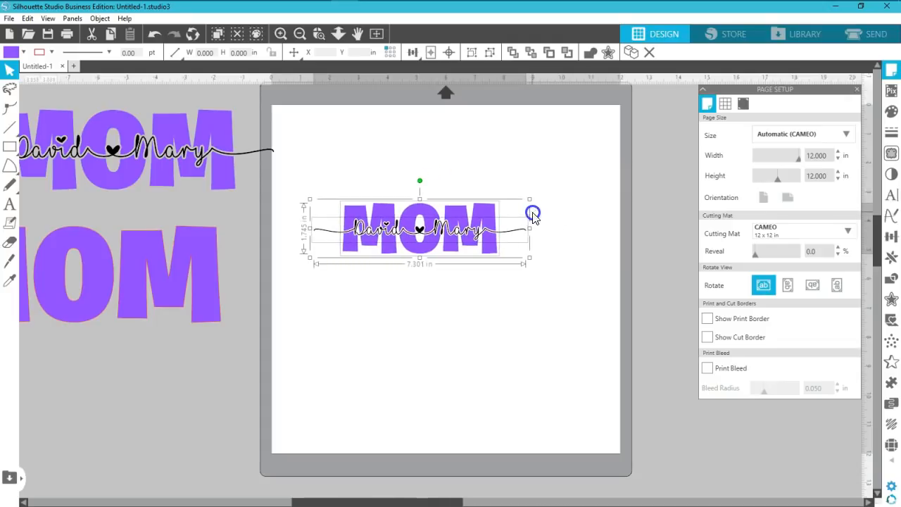
pyautogui.moveTo(533, 201); pyautogui.dragTo(522, 201)
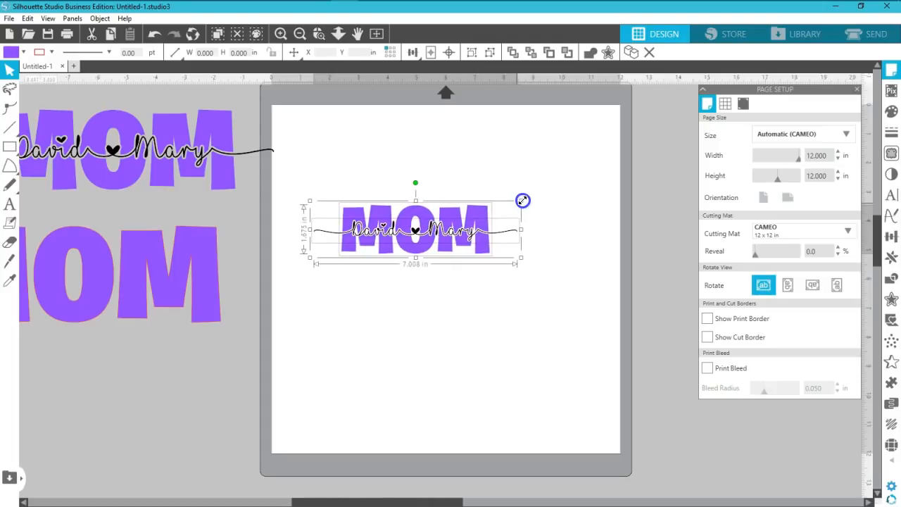
pyautogui.click(423, 279)
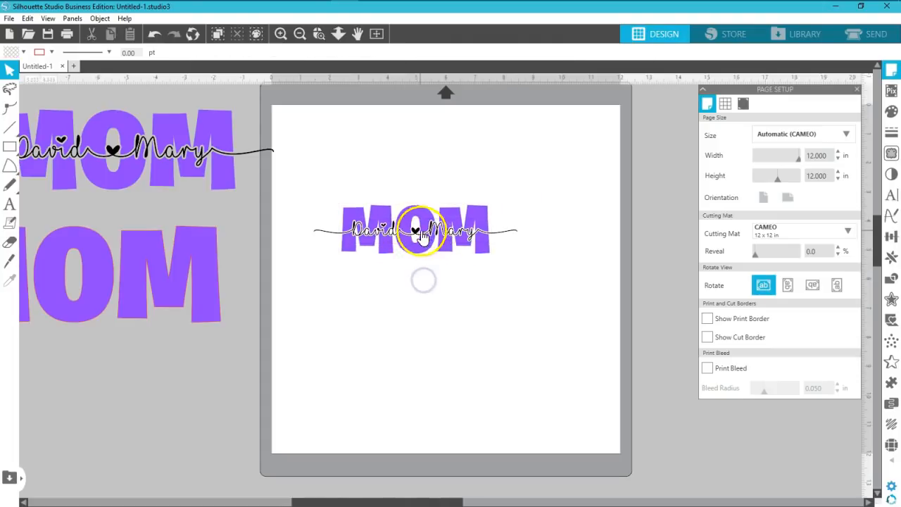
# Step: Separate the script from MOM on the mat and shift the spare combined design farther off the page
pyautogui.moveTo(421, 236); pyautogui.dragTo(413, 309)
pyautogui.moveTo(413, 252); pyautogui.dragTo(372, 167)
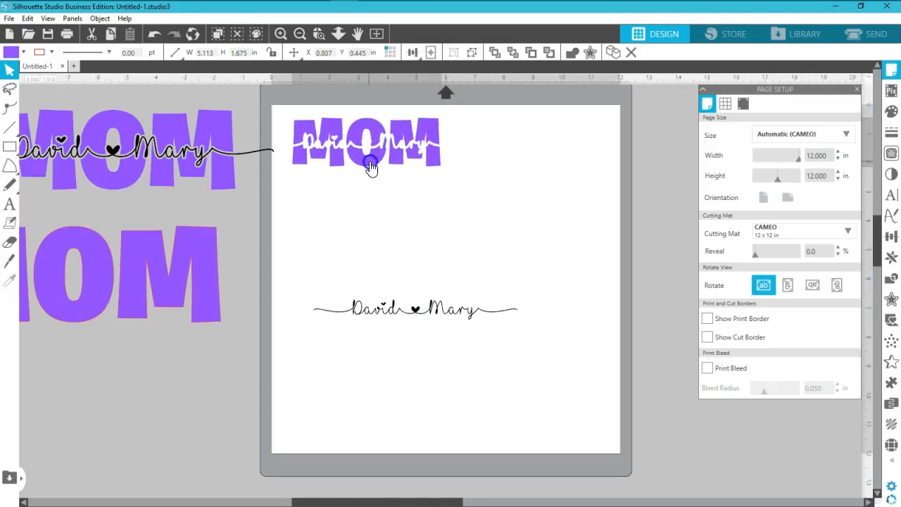
pyautogui.moveTo(228, 166); pyautogui.dragTo(181, 161)
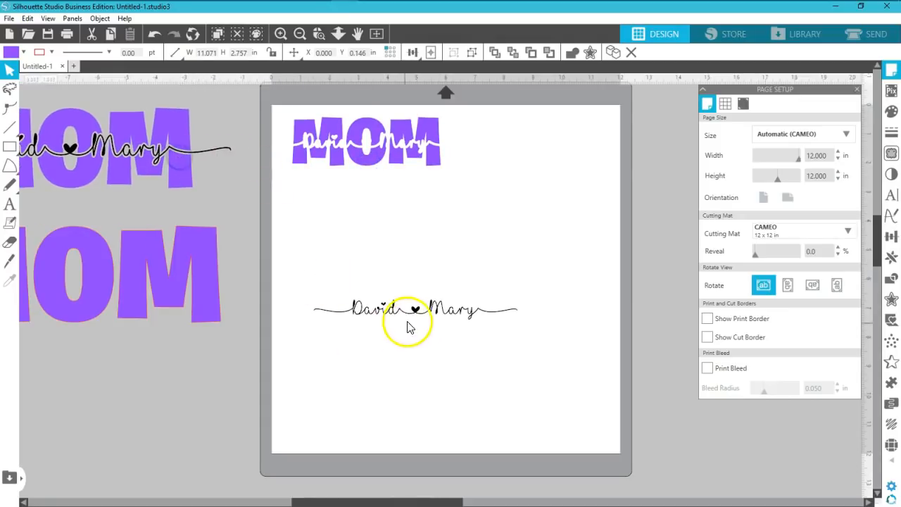
pyautogui.moveTo(438, 318); pyautogui.dragTo(402, 203)
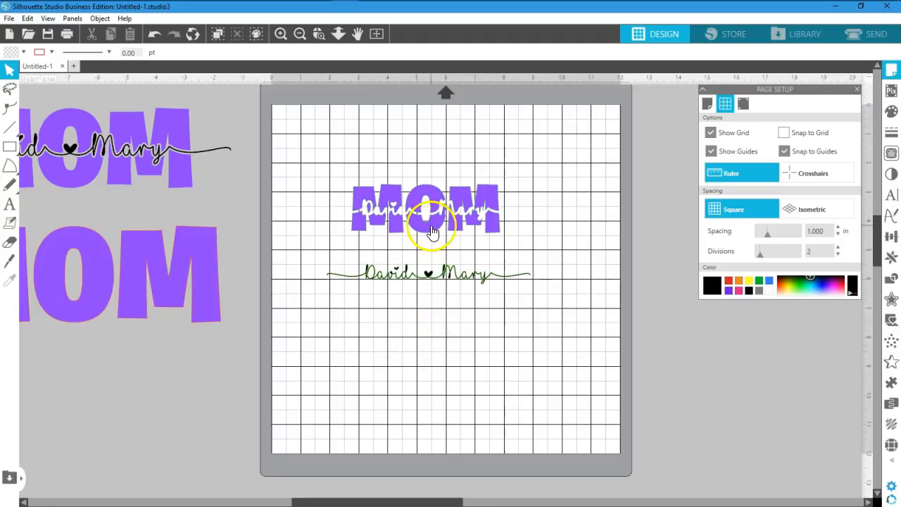
# Step: Fit MOM behind the script again and move the combined design slightly to near the middle of the mat
pyautogui.moveTo(432, 232); pyautogui.dragTo(434, 296)
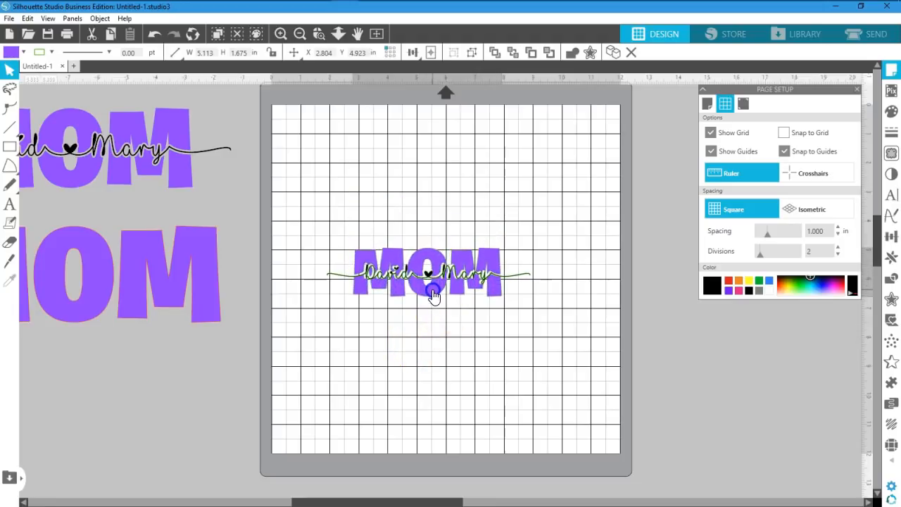
pyautogui.press('Escape')
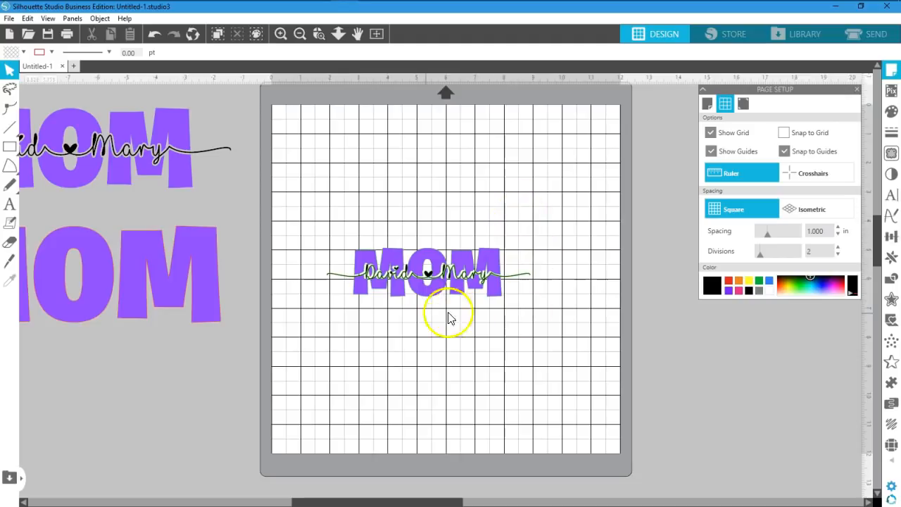
pyautogui.moveTo(497, 300)
pyautogui.mouseDown()
pyautogui.moveTo(471, 195)
pyautogui.moveTo(429, 177)
pyautogui.moveTo(435, 173)
pyautogui.moveTo(507, 296)
pyautogui.moveTo(495, 299)
pyautogui.mouseUp()
pyautogui.click(498, 293)
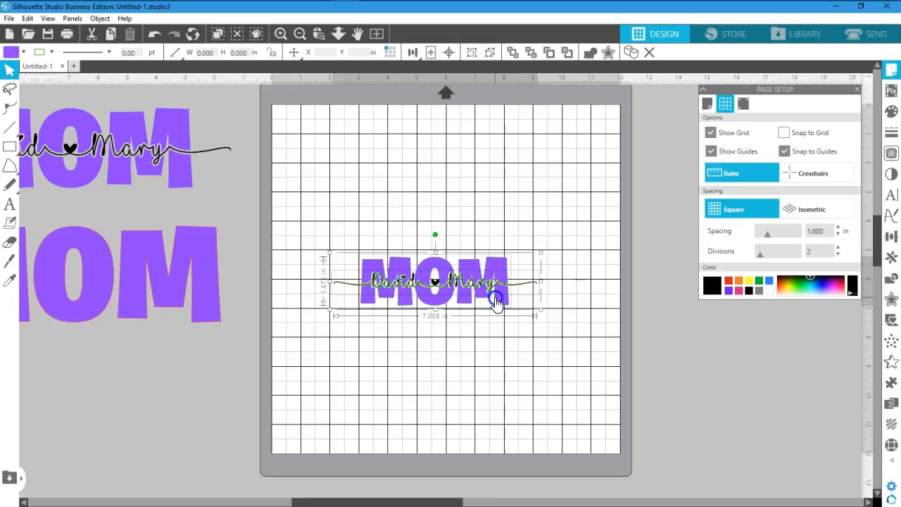
pyautogui.click(525, 334)
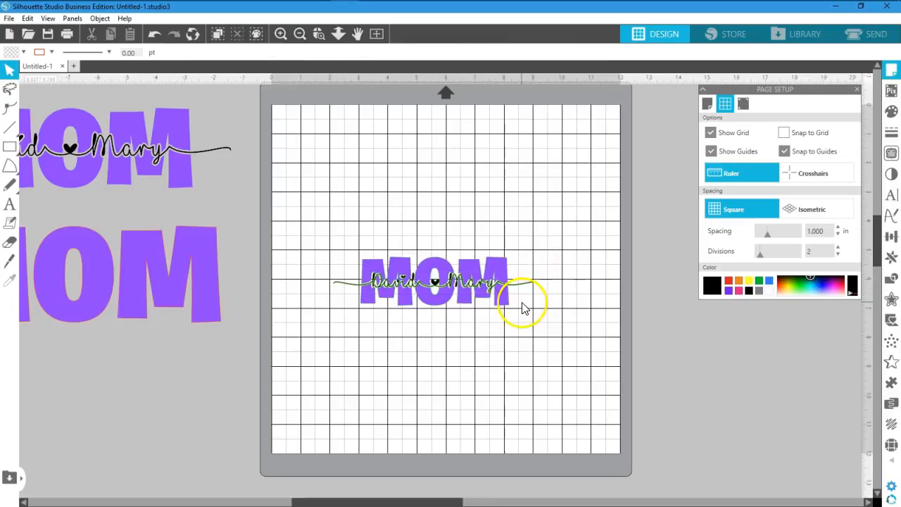
pyautogui.moveTo(533, 251); pyautogui.dragTo(485, 316)
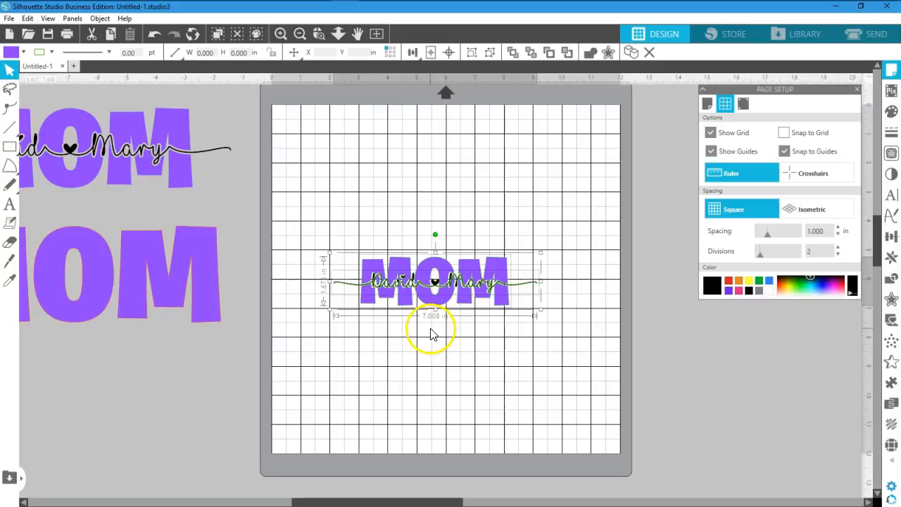
pyautogui.click(471, 338)
# Step: Move the script away from MOM to the upper edge of the mat and set the grid divisions to 1
pyautogui.moveTo(489, 286); pyautogui.dragTo(440, 138)
pyautogui.click(294, 121)
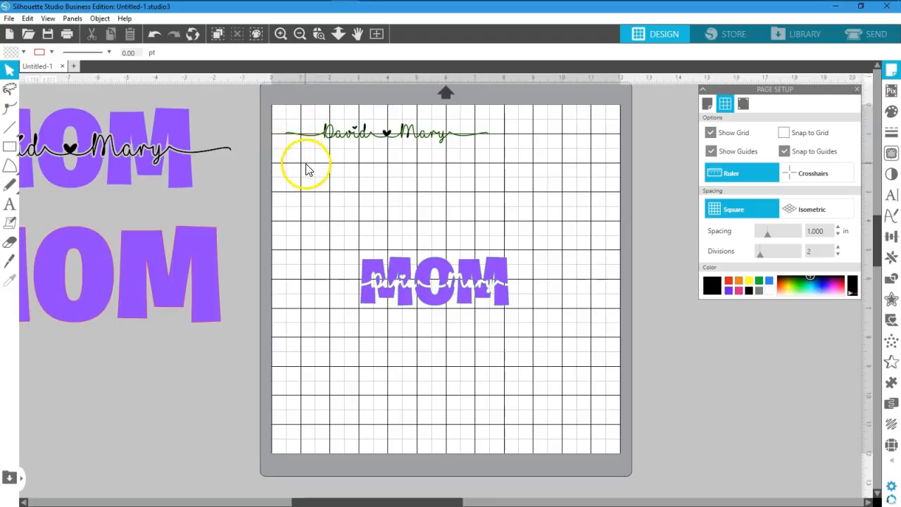
pyautogui.moveTo(761, 256); pyautogui.dragTo(746, 258)
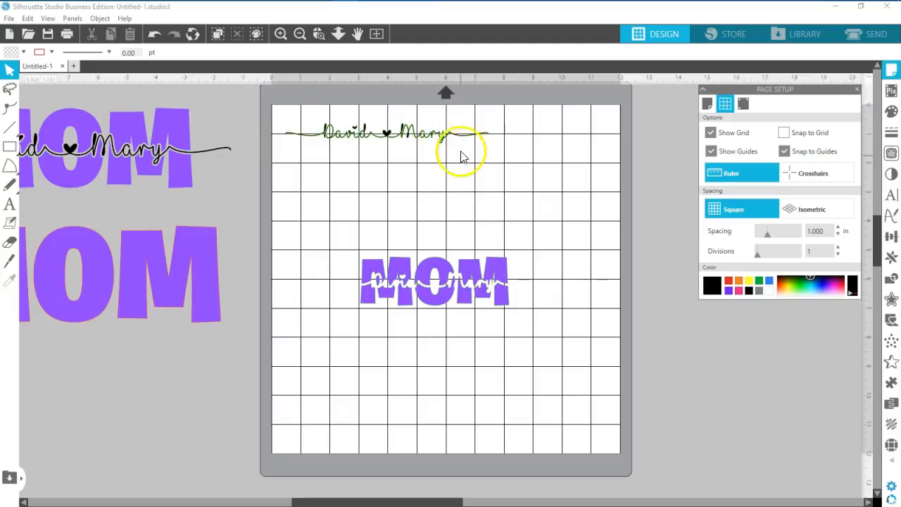
# Step: Place MOM just below the script and align the two objects by their horizontal centers
pyautogui.moveTo(466, 283); pyautogui.dragTo(418, 197)
pyautogui.keyDown('shift'); pyautogui.click(393, 127); pyautogui.keyUp('shift')
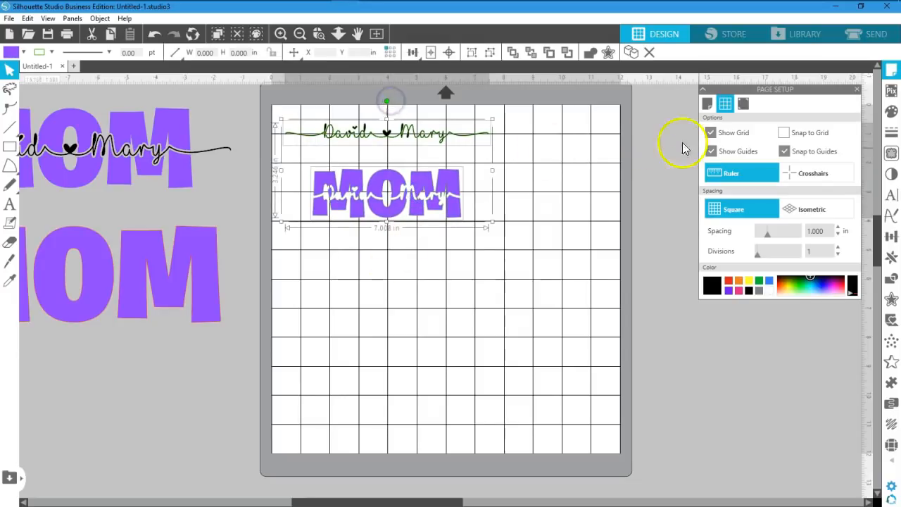
pyautogui.click(892, 236)
pyautogui.click(812, 154)
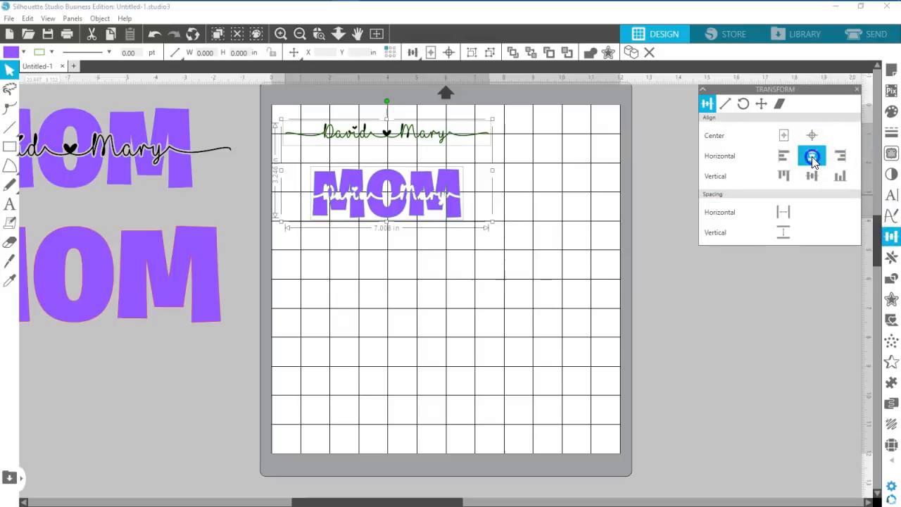
pyautogui.click(474, 267)
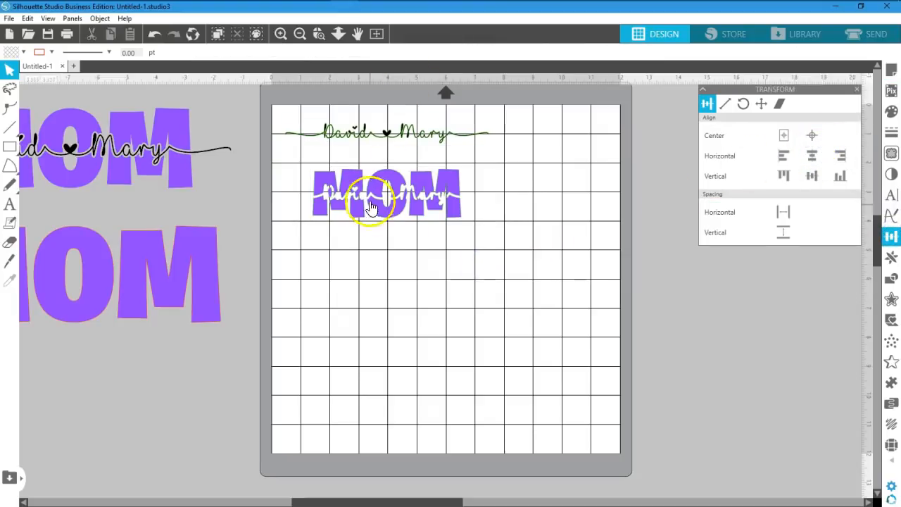